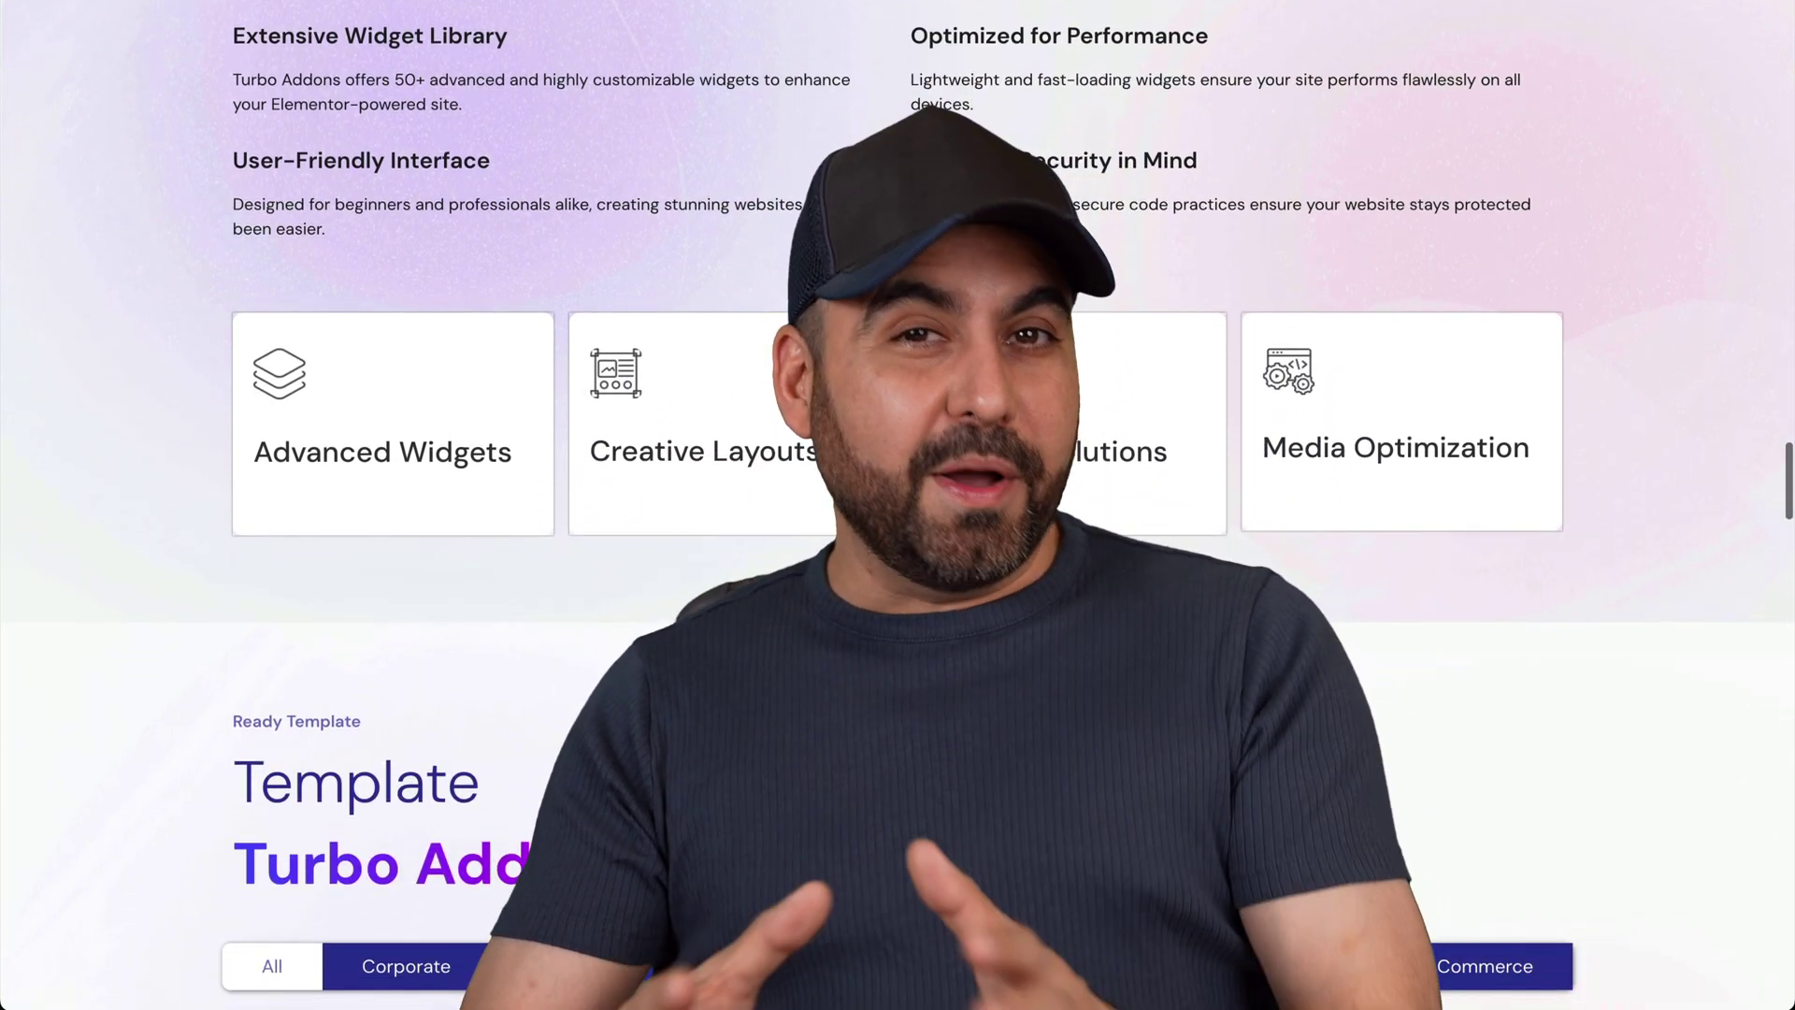
Browse the Turbo Addons Ready Template grid from Crypto Trading v2 down to Video Editing Service.
scroll(897, 505, "down", 8)
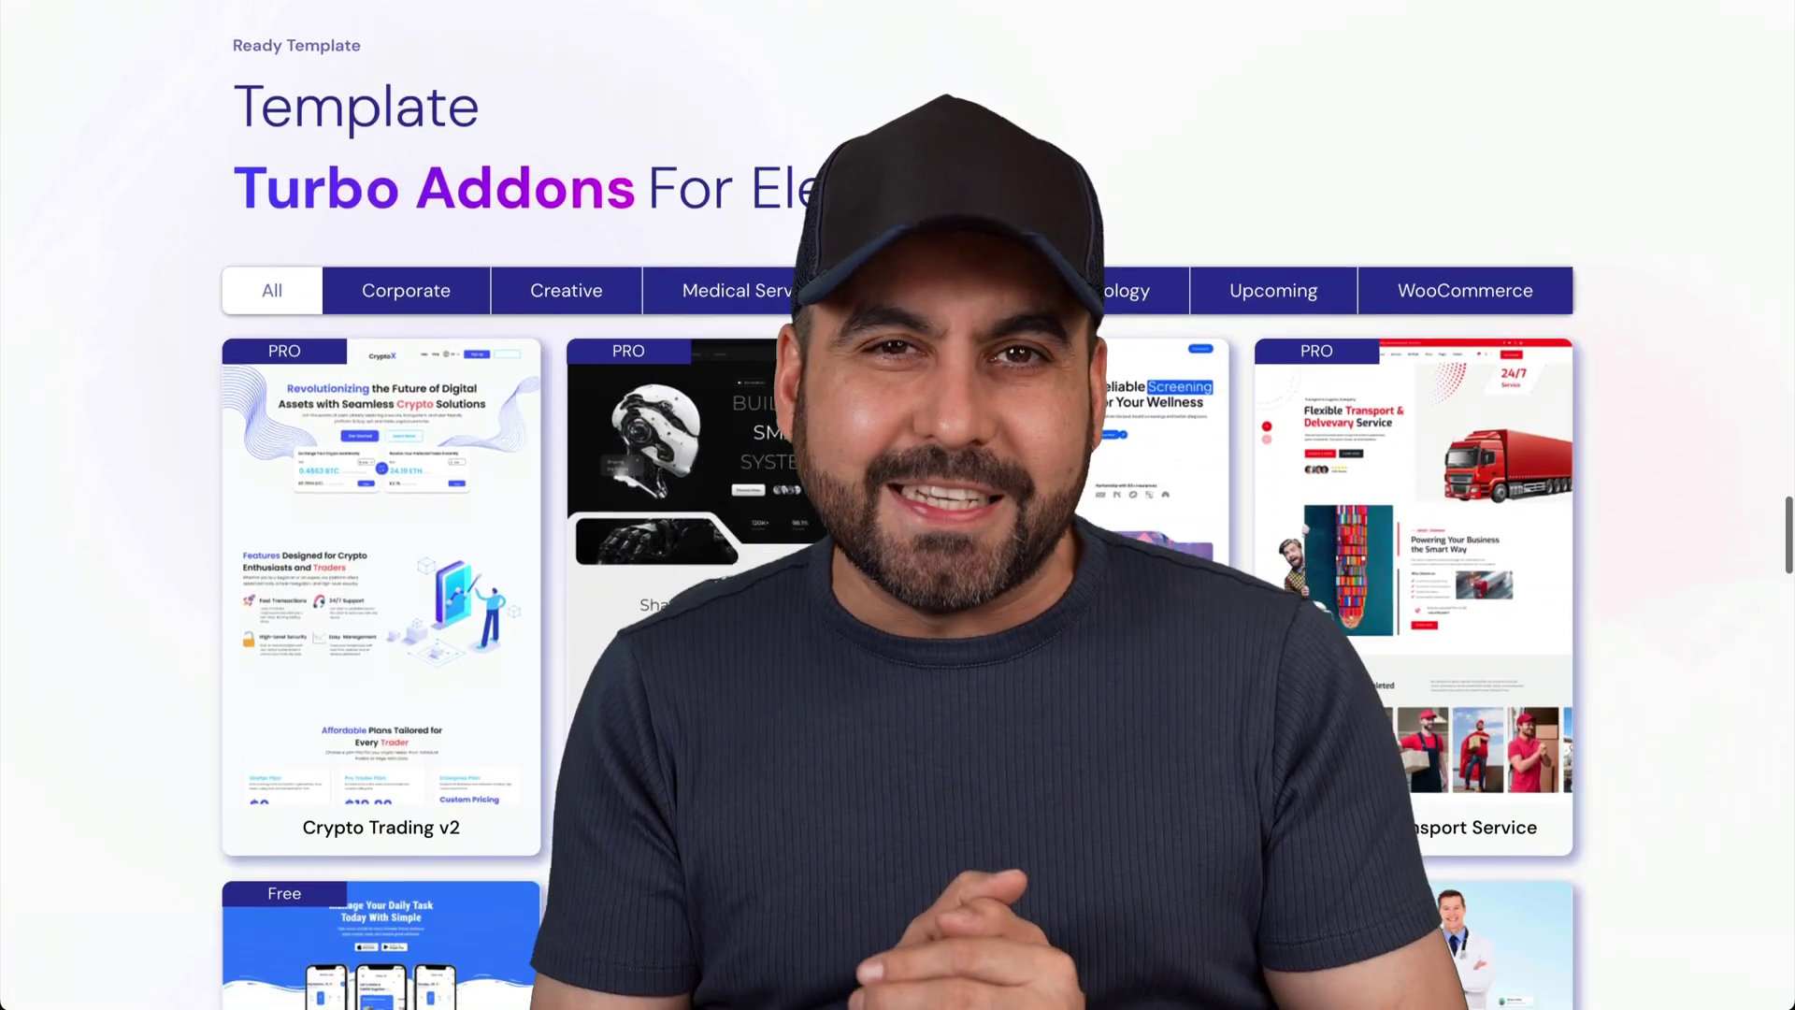
scroll(898, 505, "down", 7)
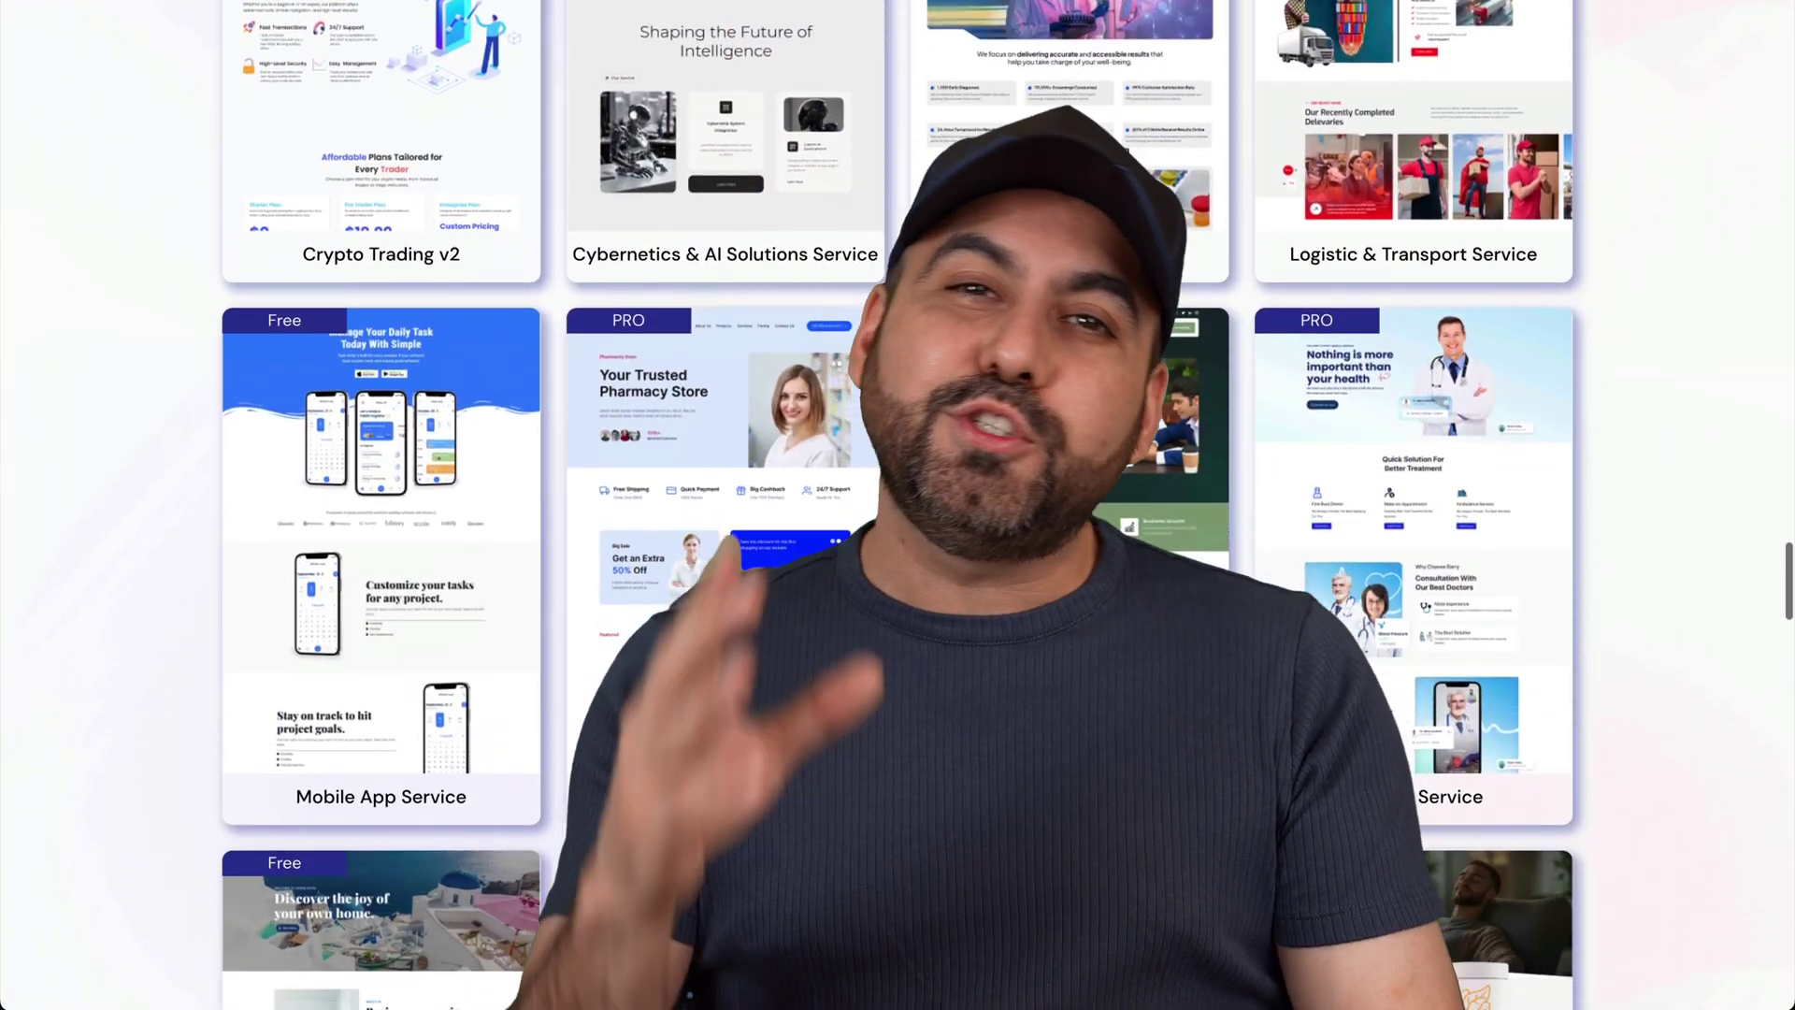
scroll(898, 505, "down", 6)
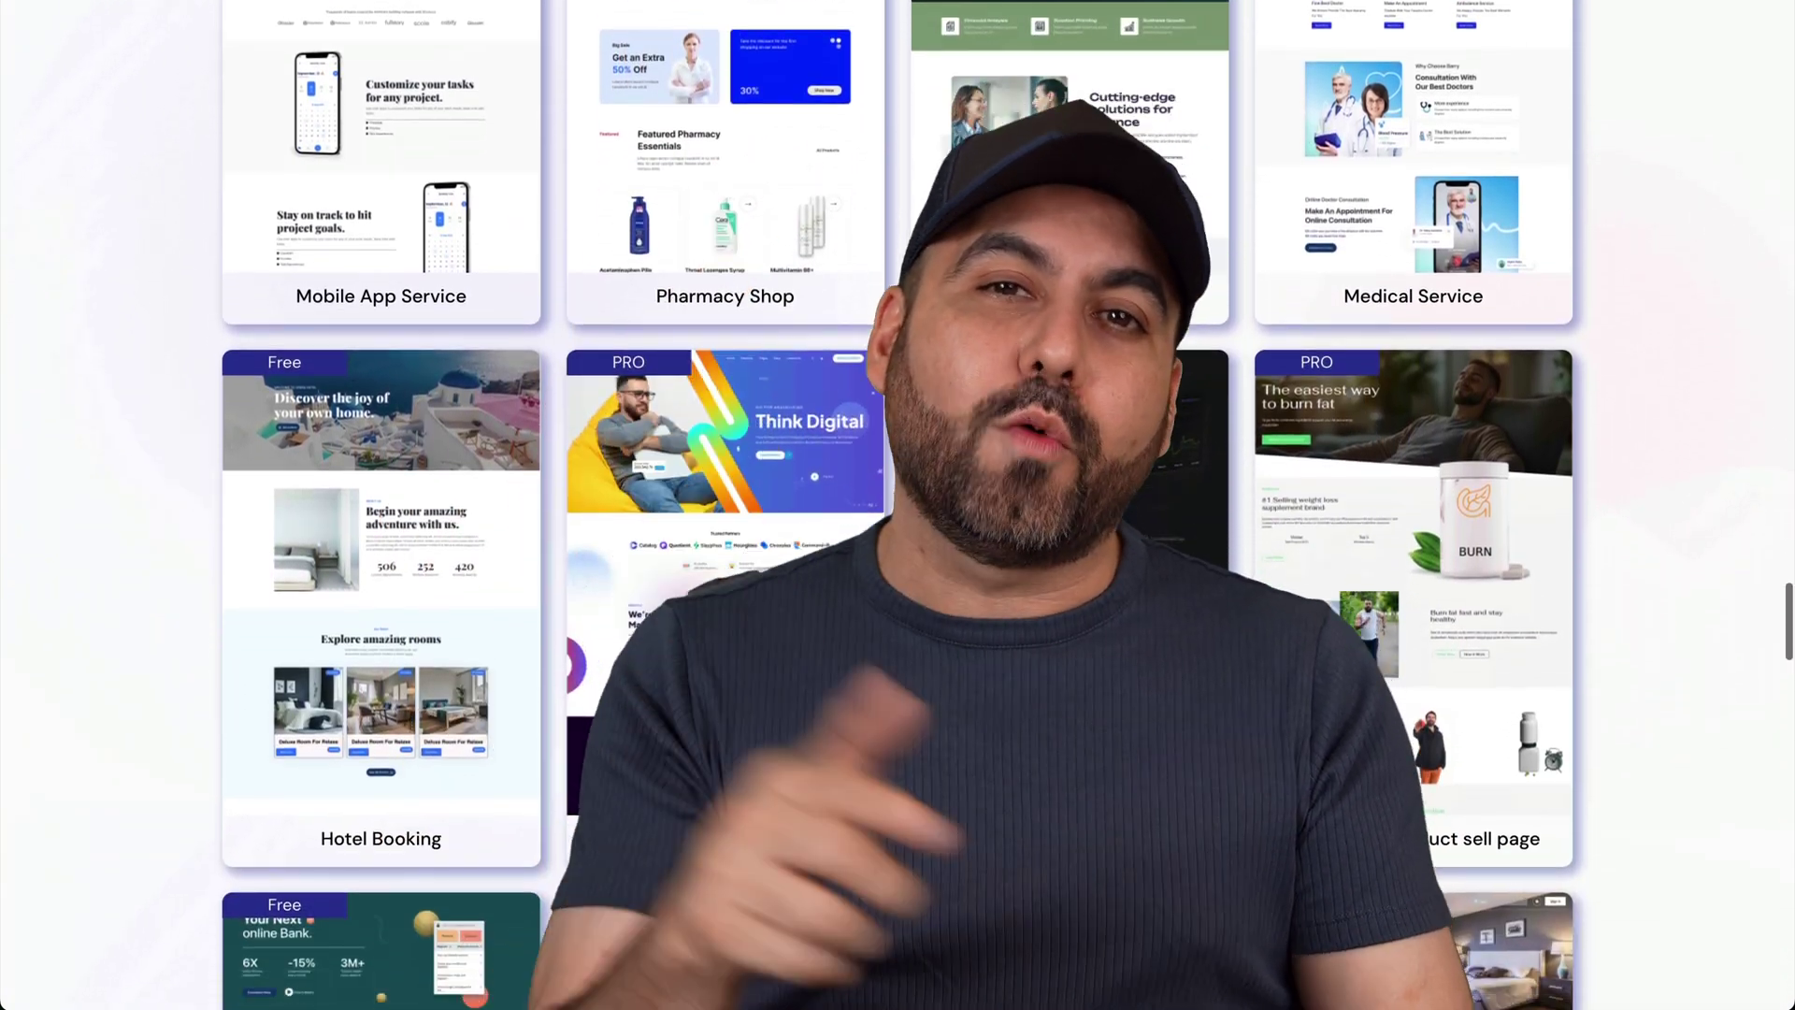
scroll(898, 505, "down", 8)
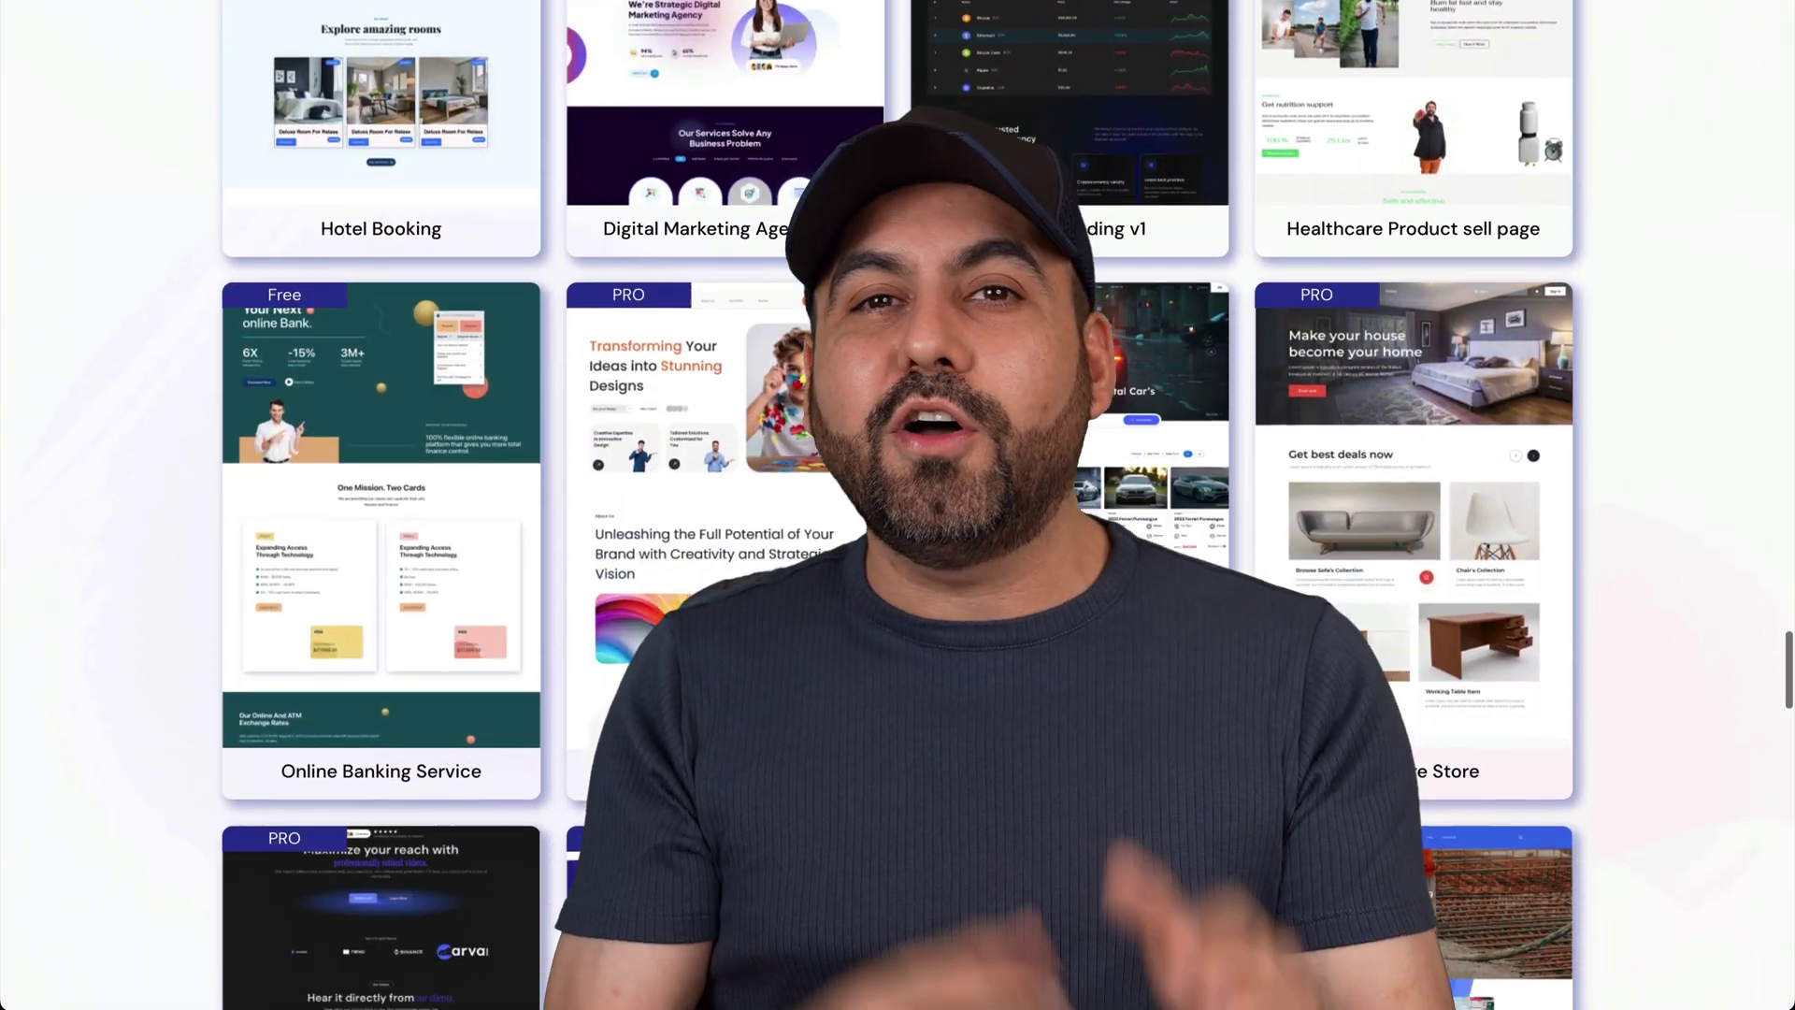
scroll(897, 505, "down", 8)
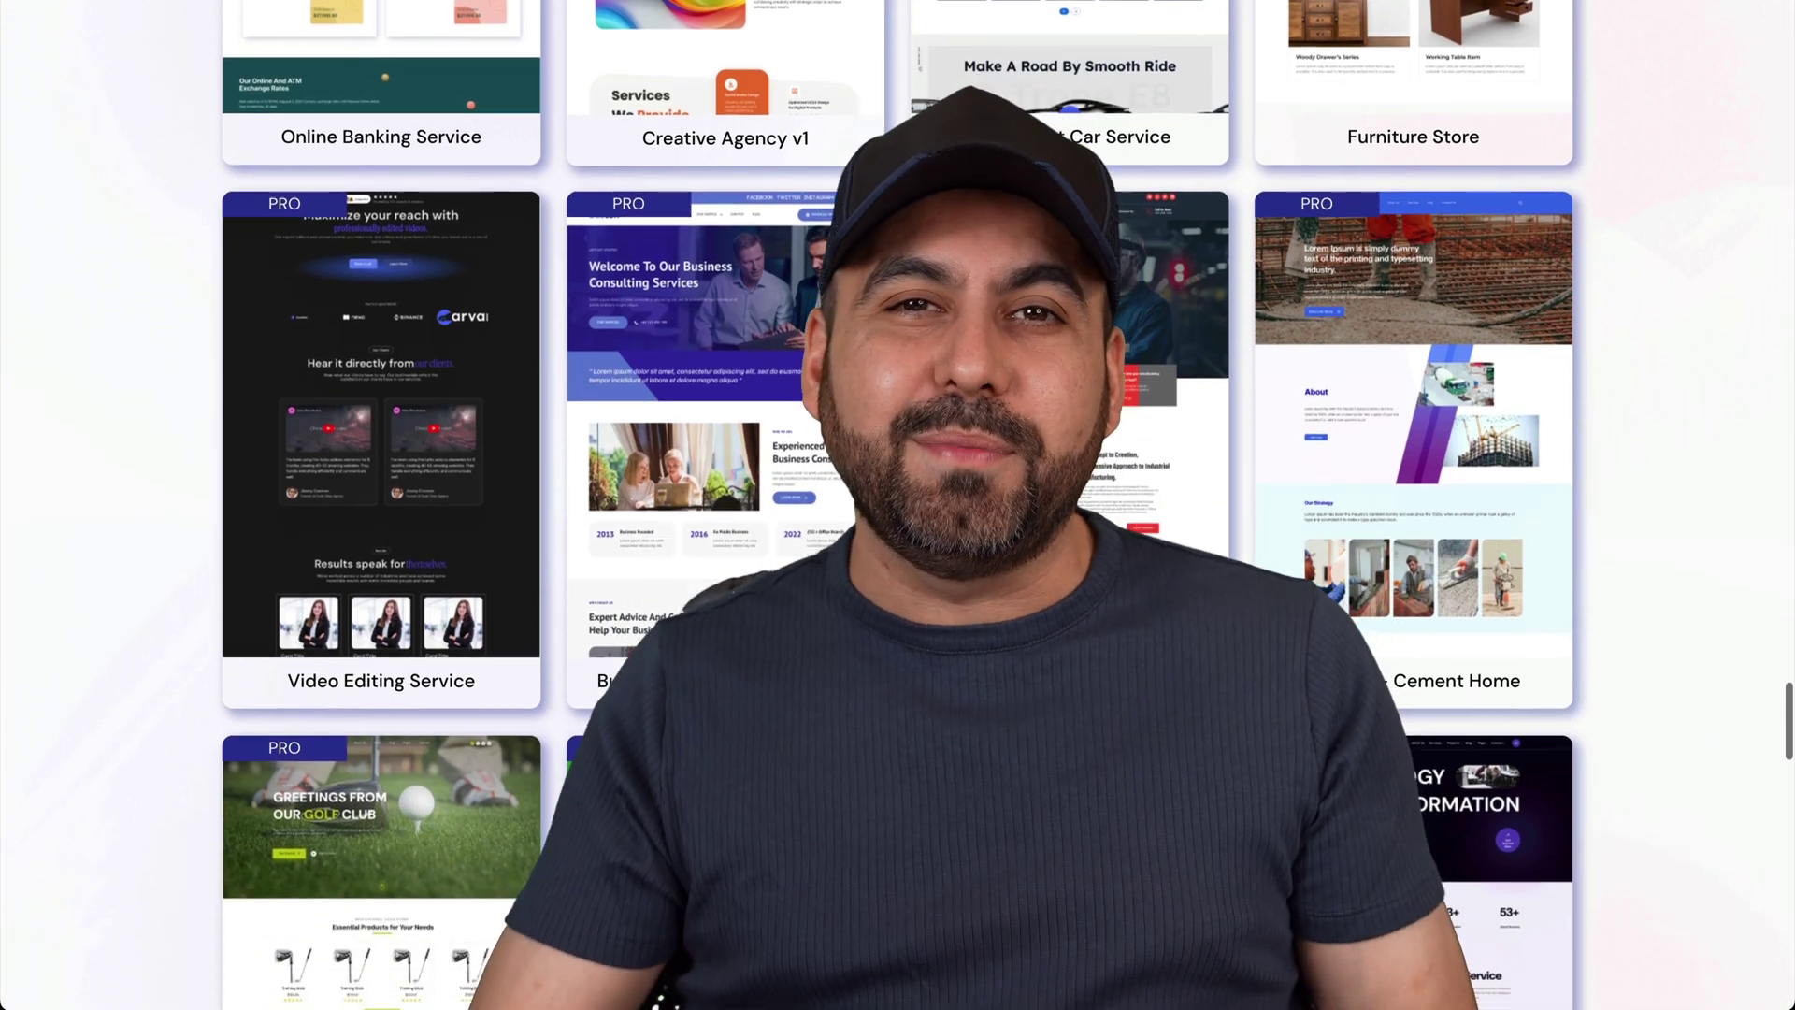
scroll(898, 505, "down", 8)
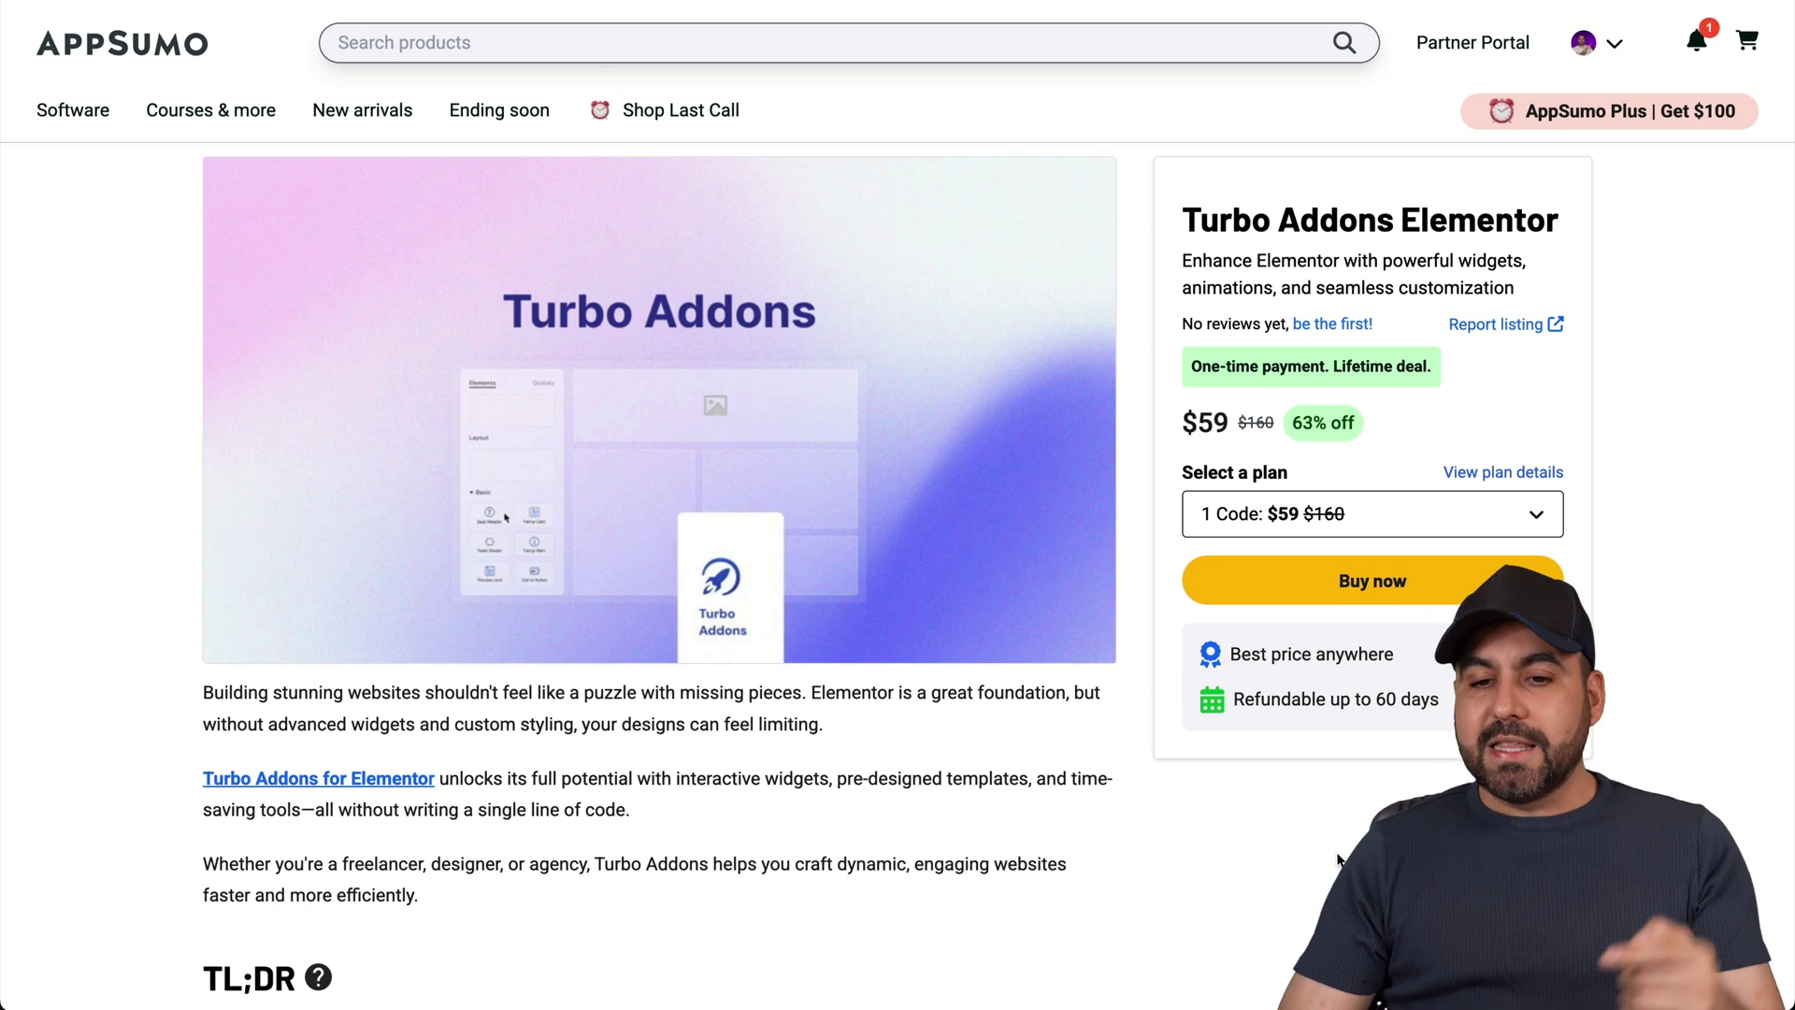
Scroll to Plans & features and highlight 'Unlimited websites' in the Plan 2 card.
scroll(1338, 859, "down", 15)
scroll(1339, 859, "down", 20)
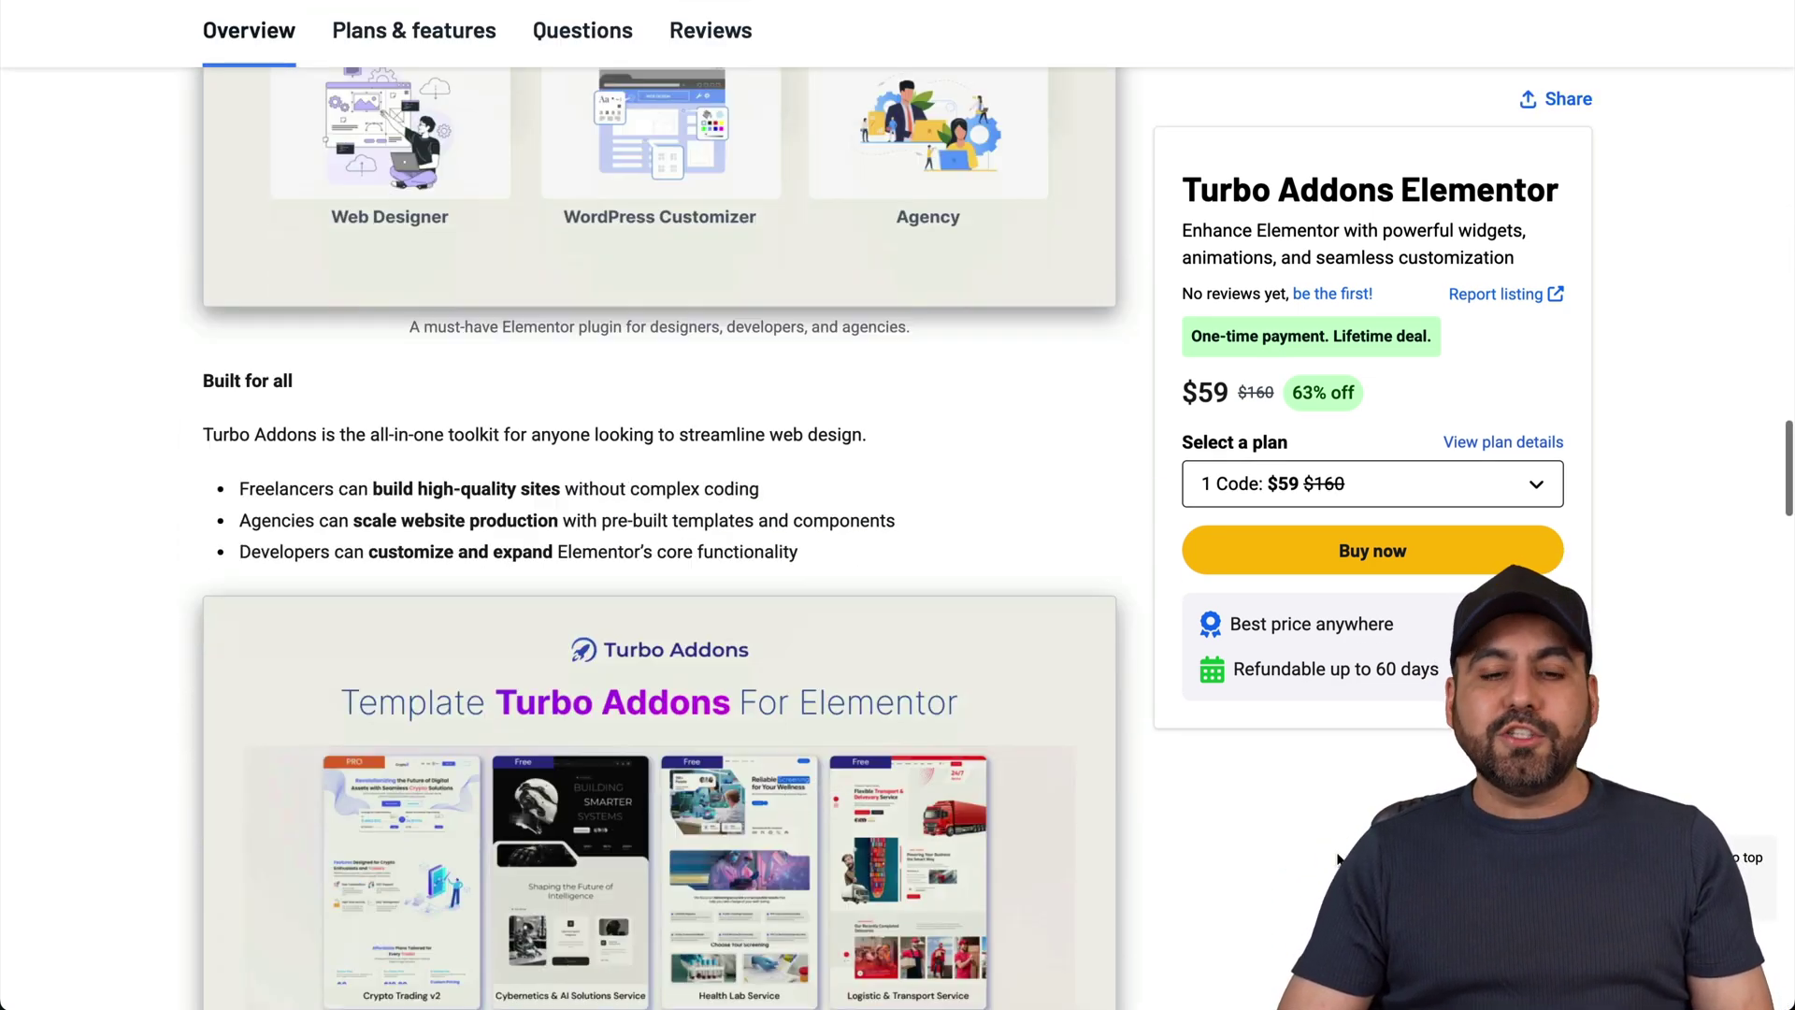
scroll(1338, 859, "down", 4)
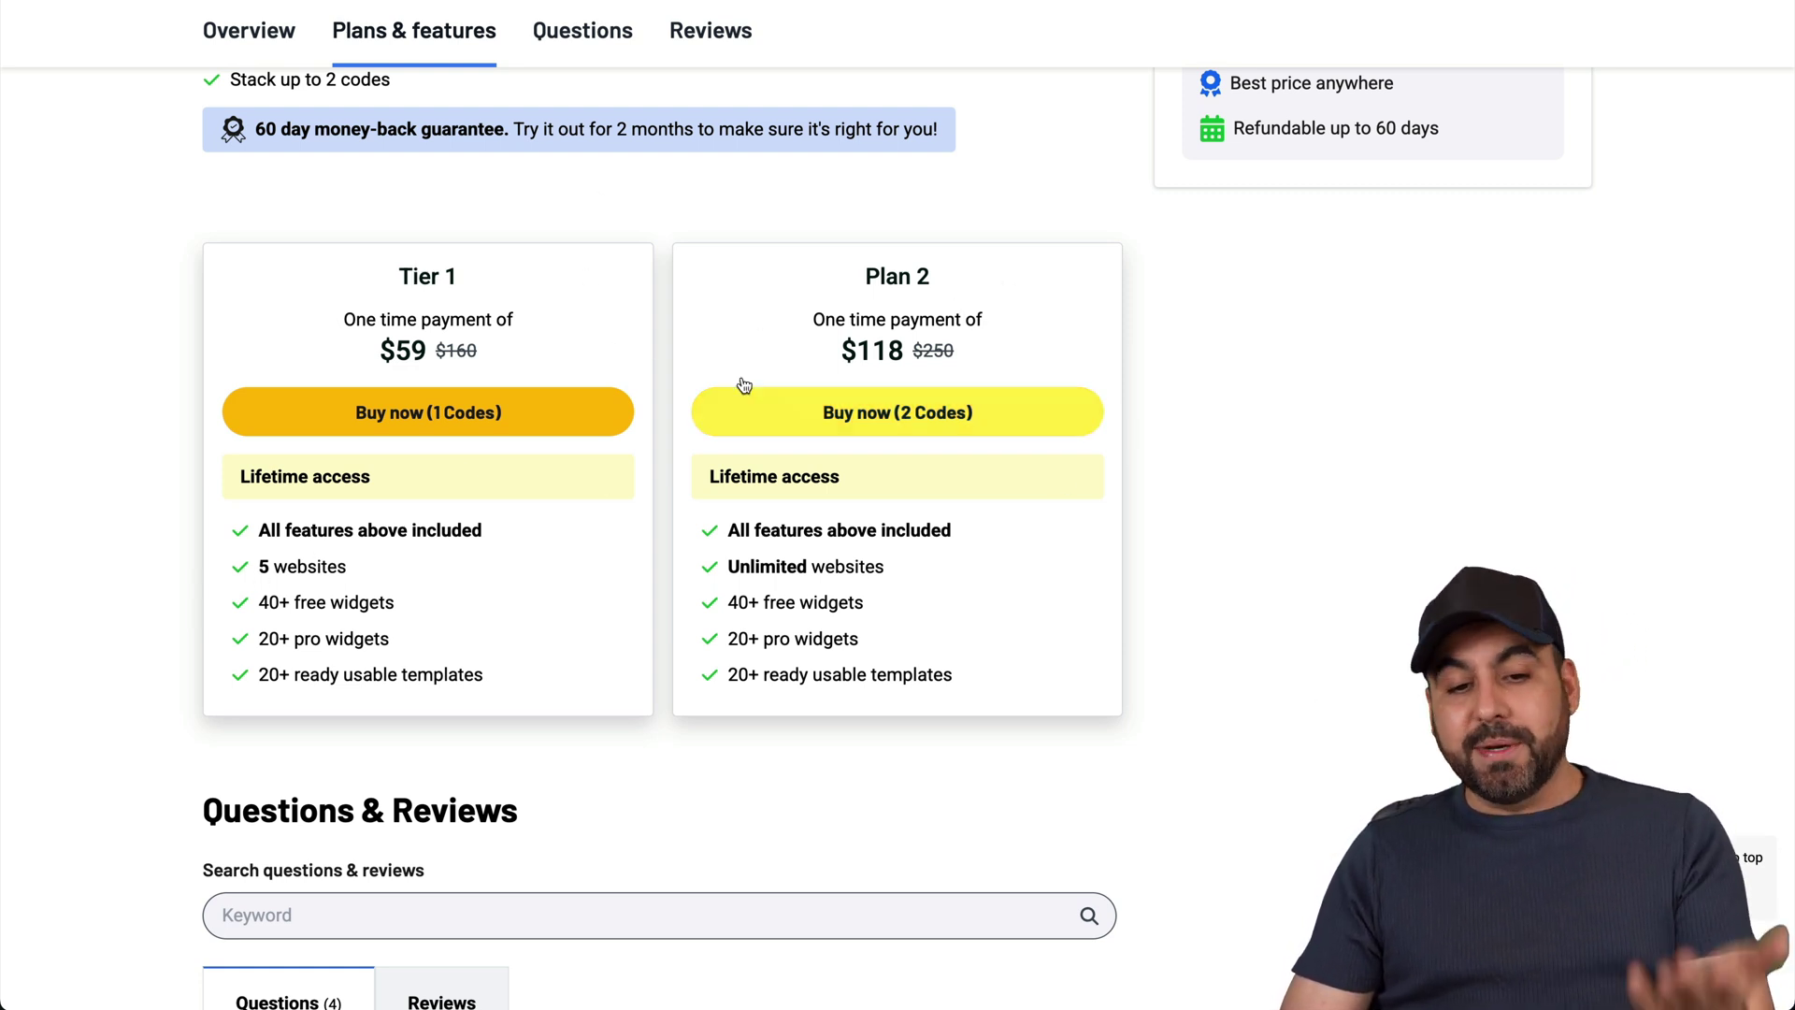
left_click_drag(723, 567, 980, 587)
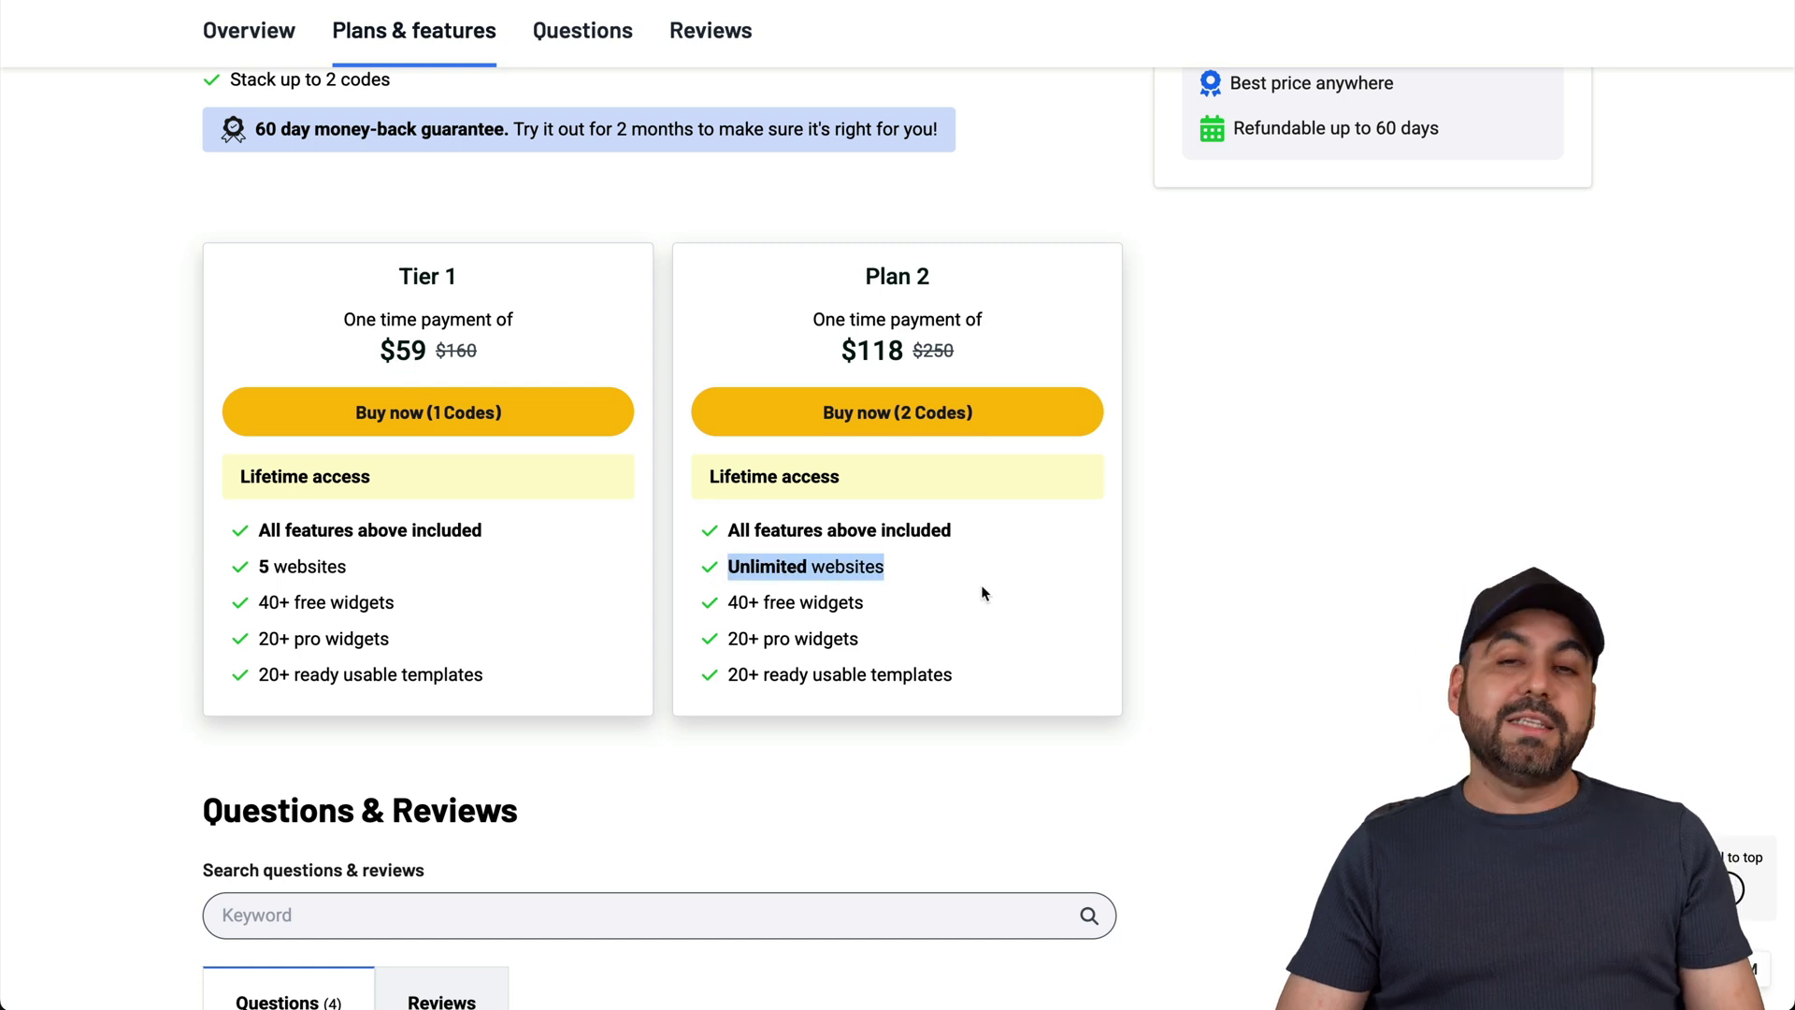
left_click(981, 587)
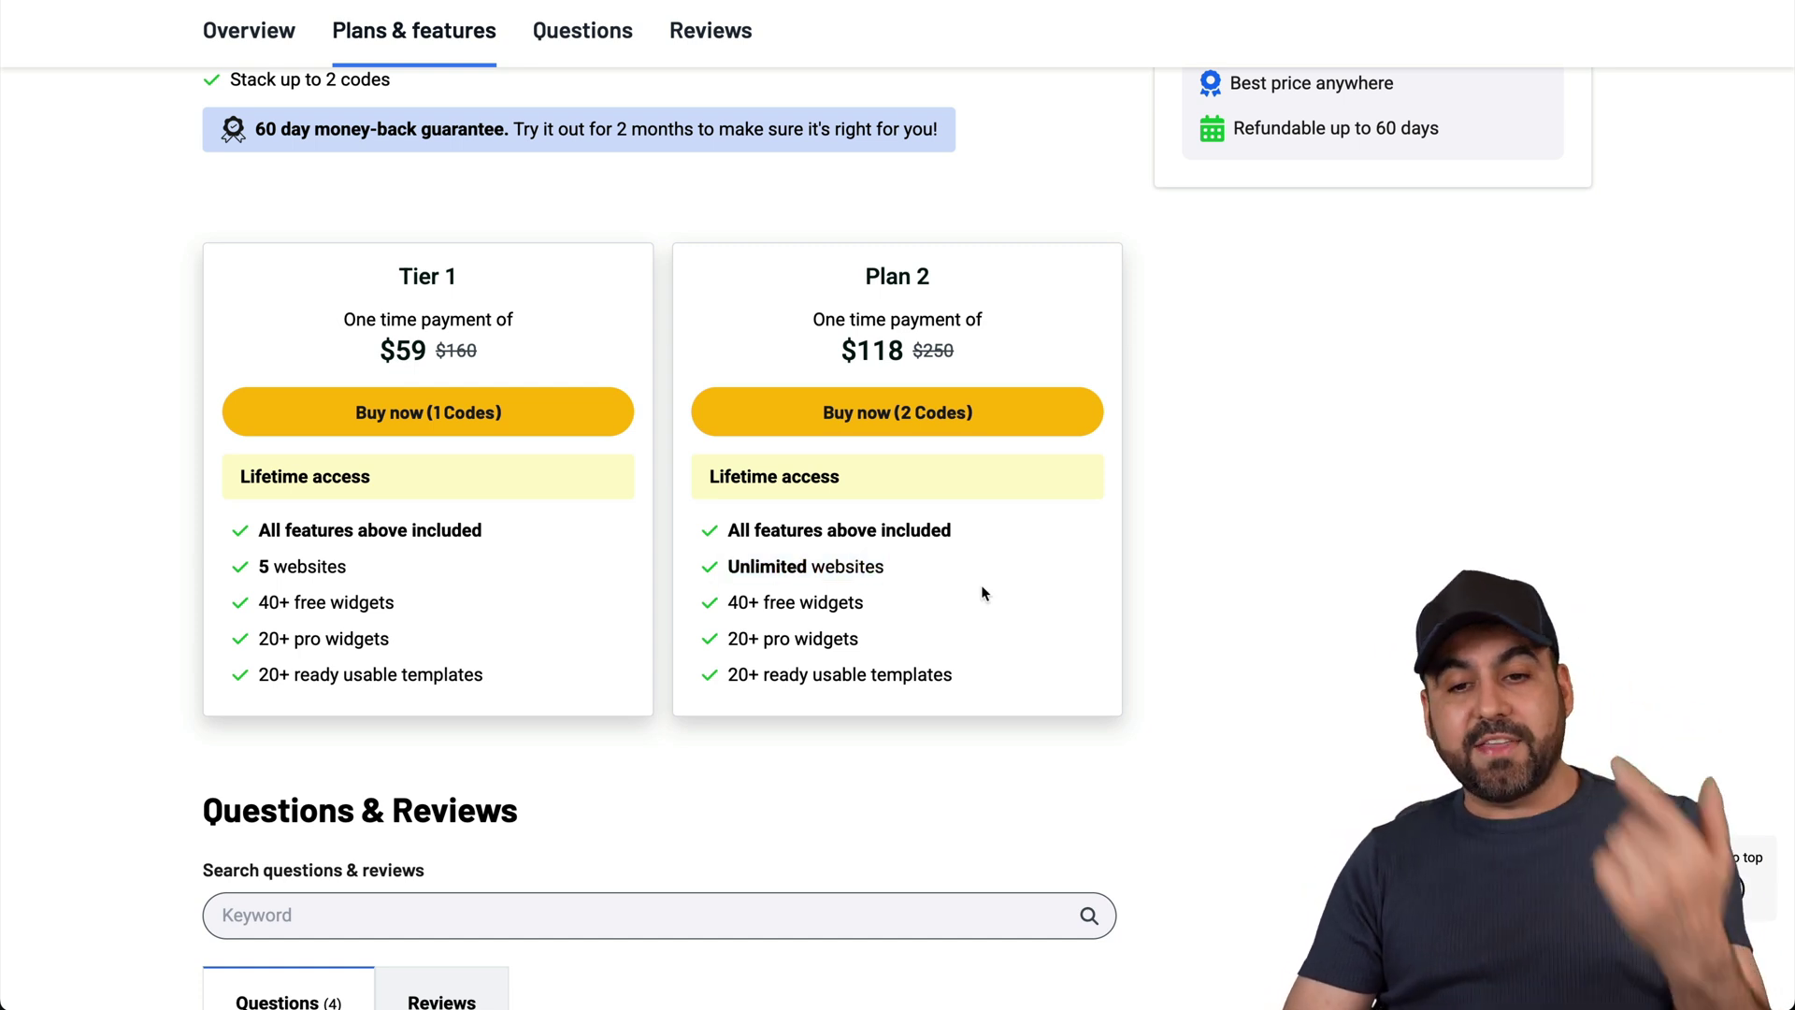
Scroll back up the AppSumo listing and move on to Hostinger's homepage.
scroll(1288, 174, "up", 1)
scroll(1288, 174, "up", 1)
left_click_drag(1231, 294, 1515, 290)
left_click(1528, 290)
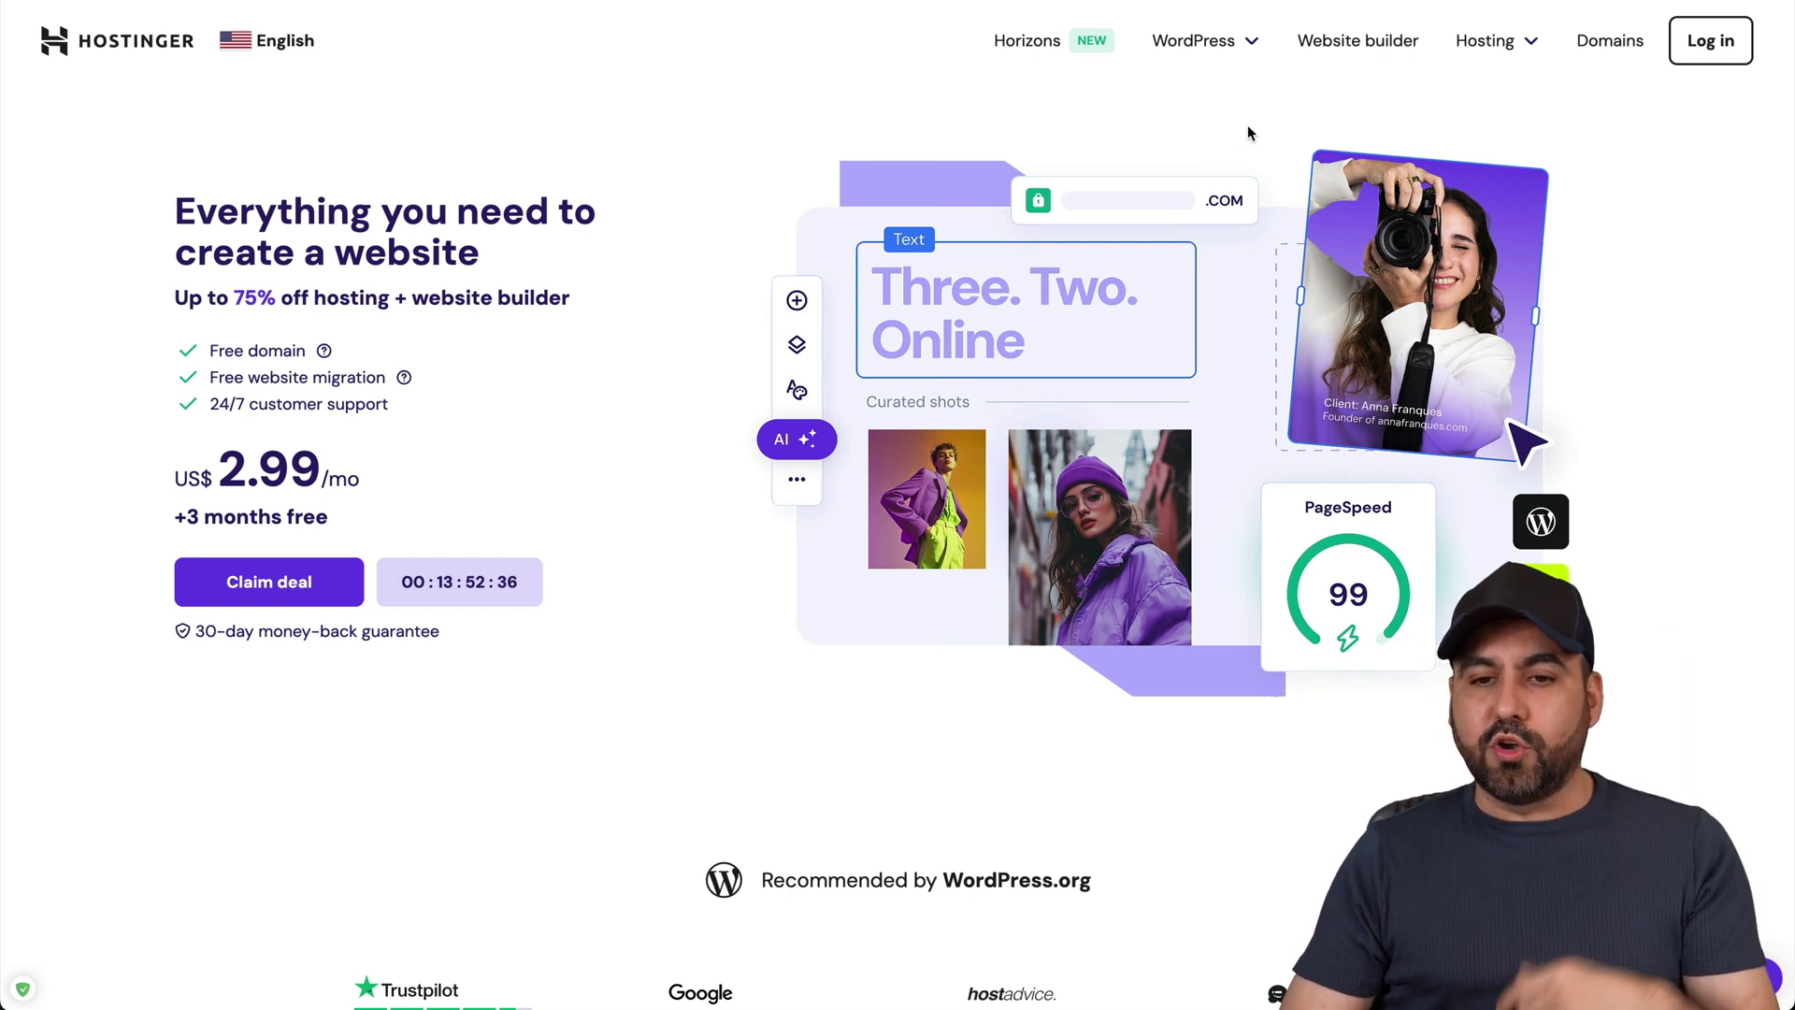
Go to Hosting for WordPress and choose the Business plan card.
mouse_move(1205, 51)
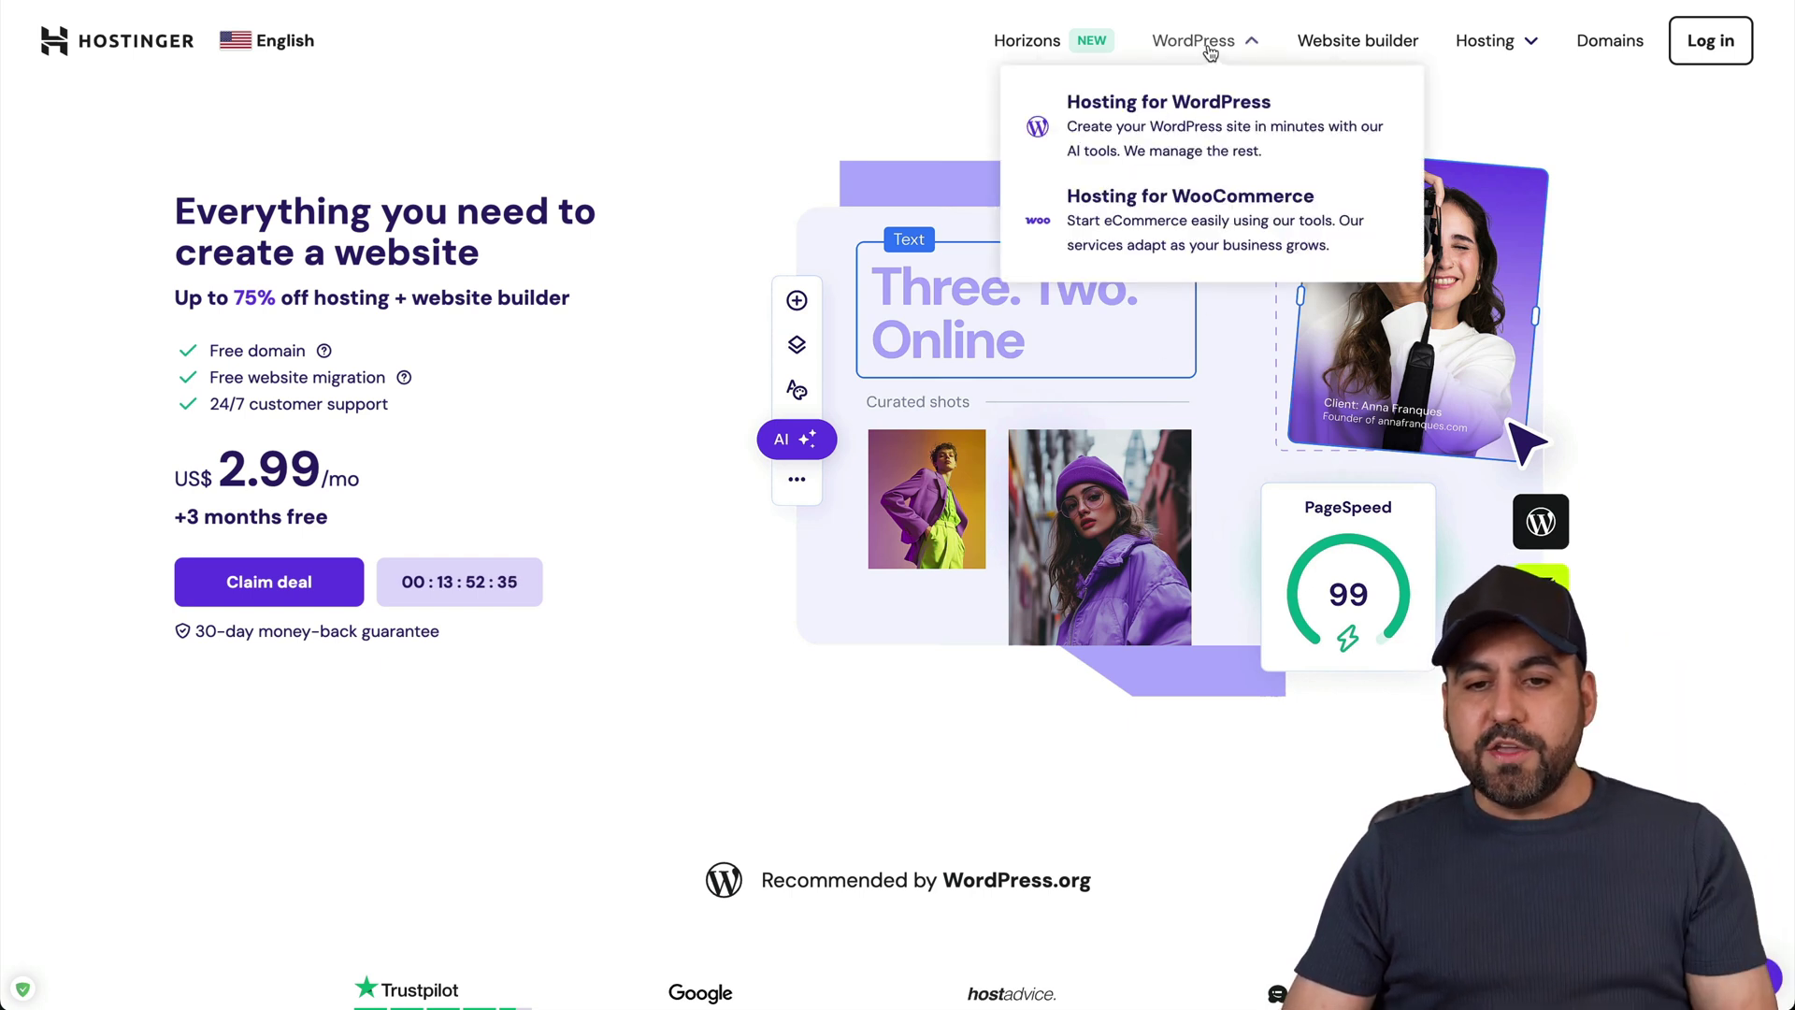
left_click(1216, 131)
scroll(1080, 552, "down", 10)
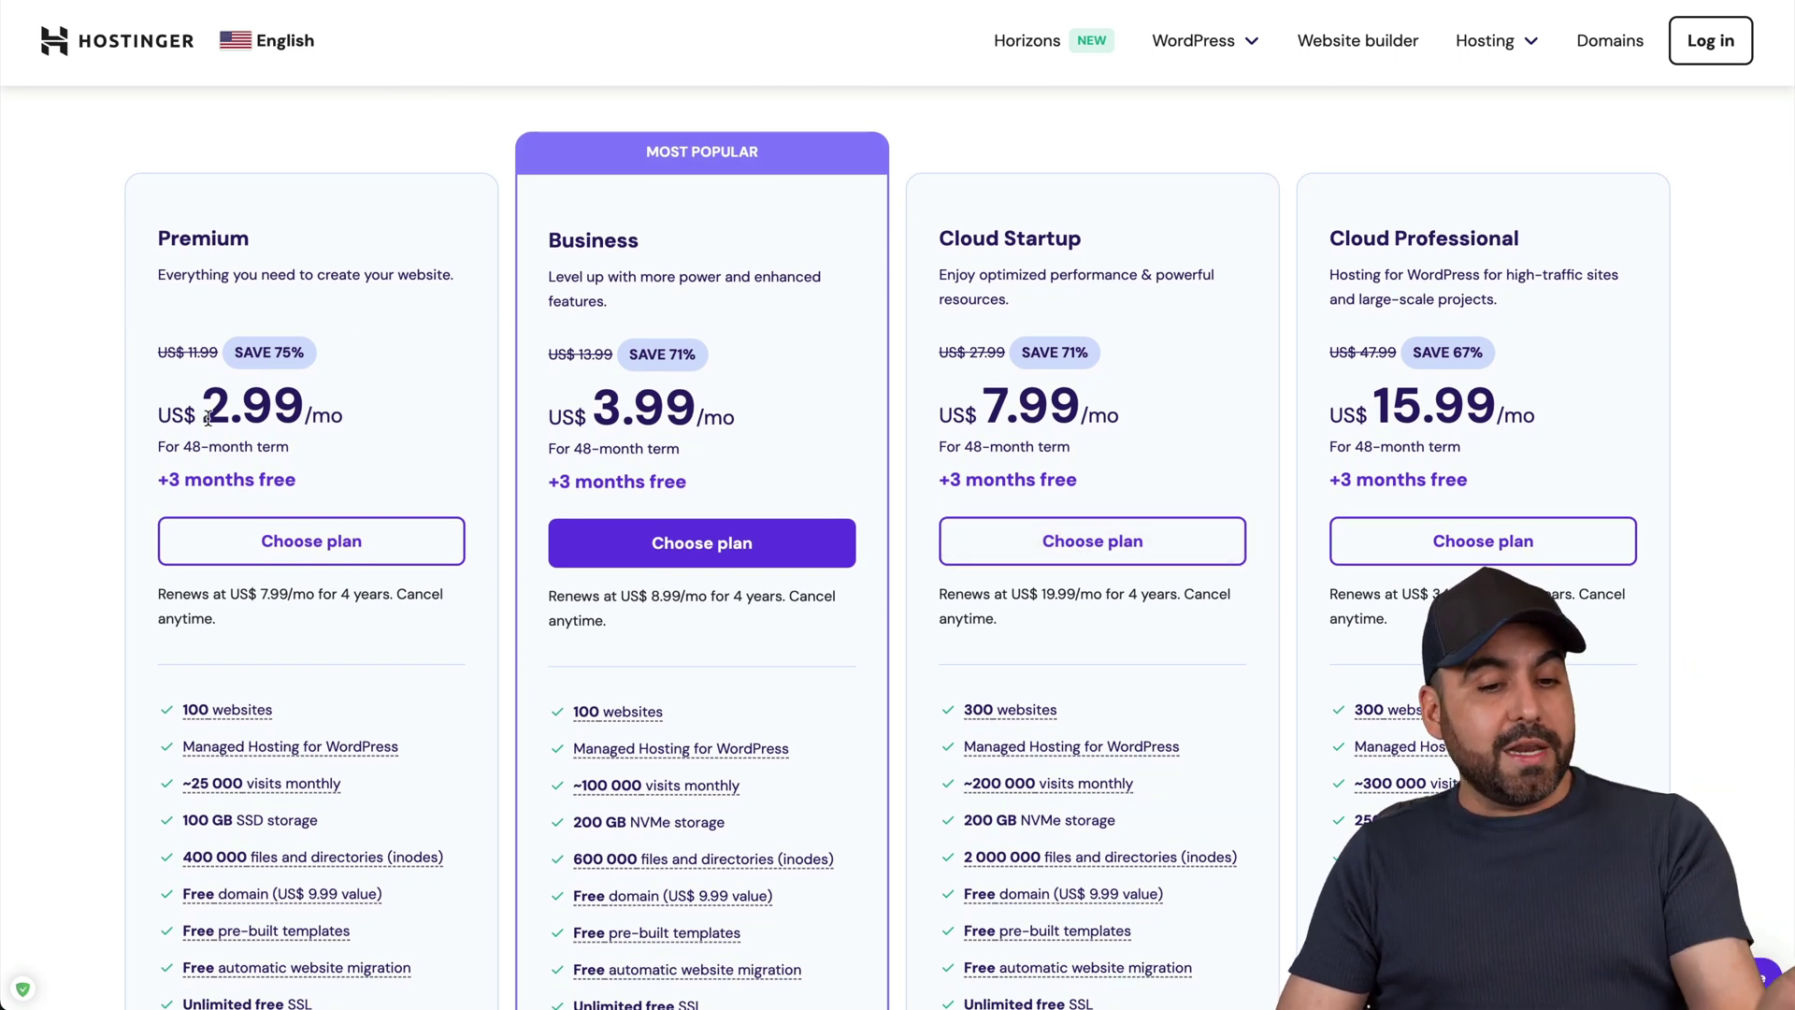
scroll(1507, 452, "down", 3)
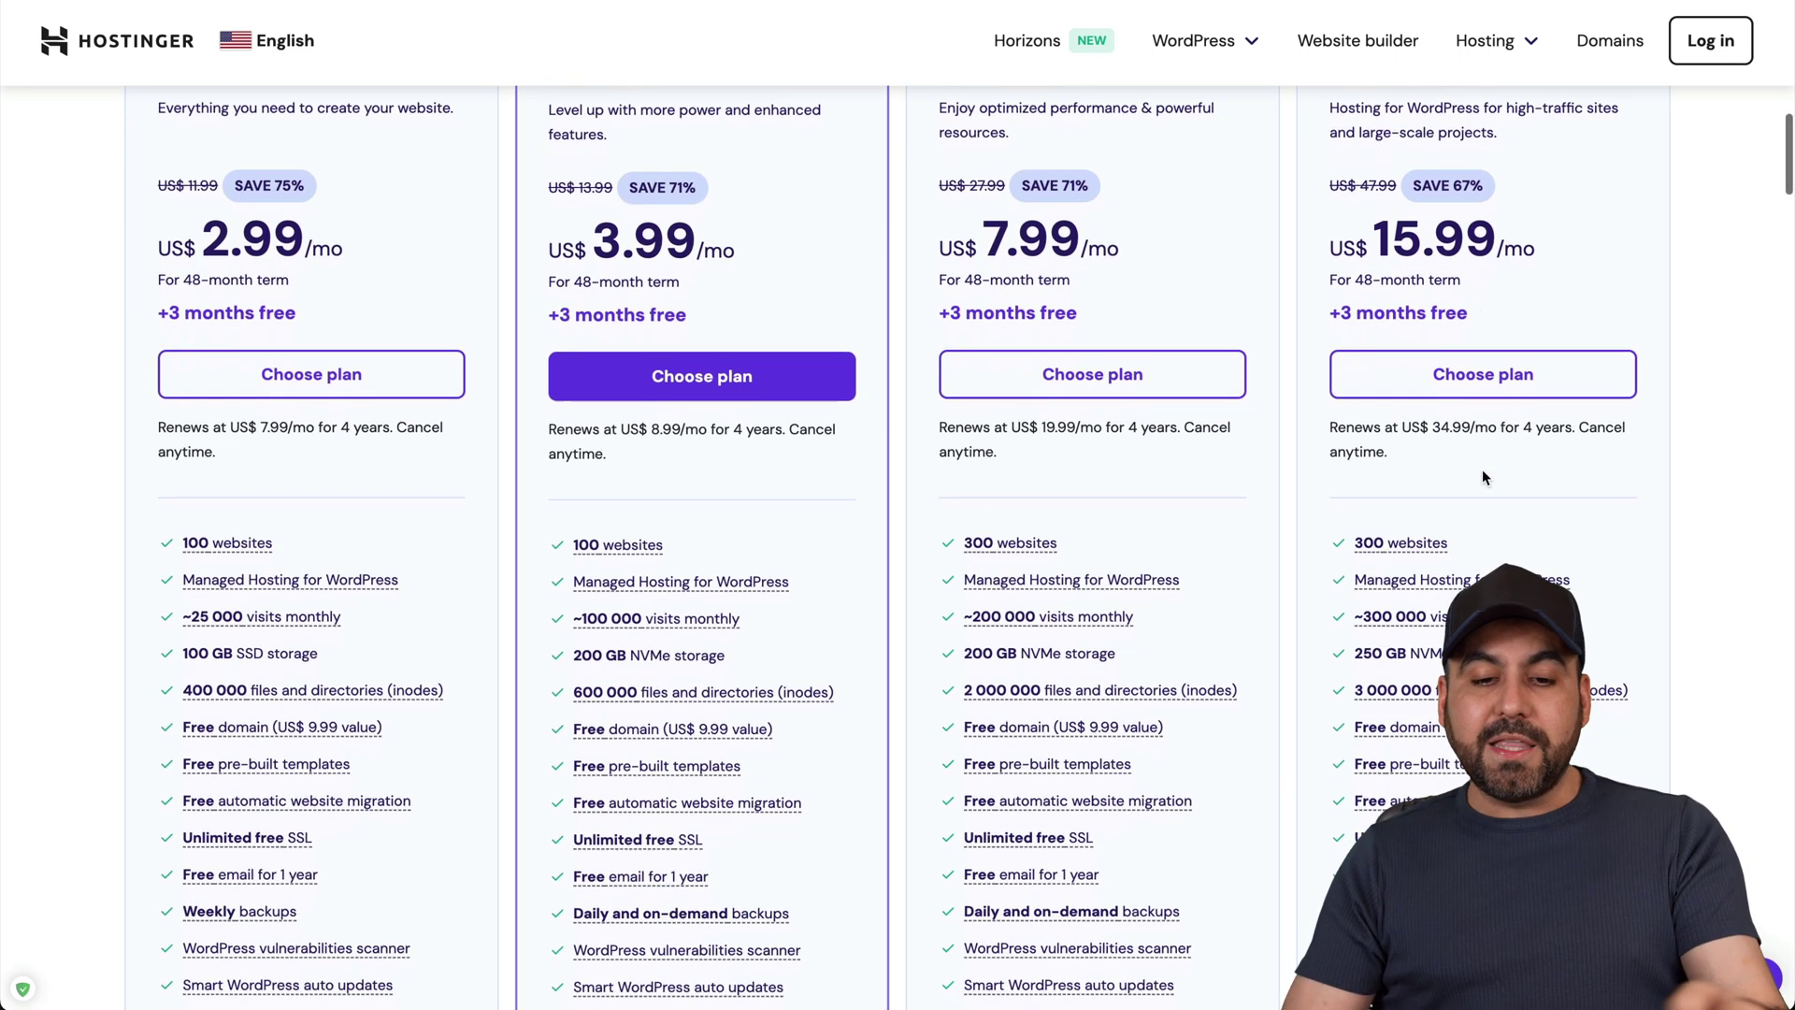
mouse_move(1012, 638)
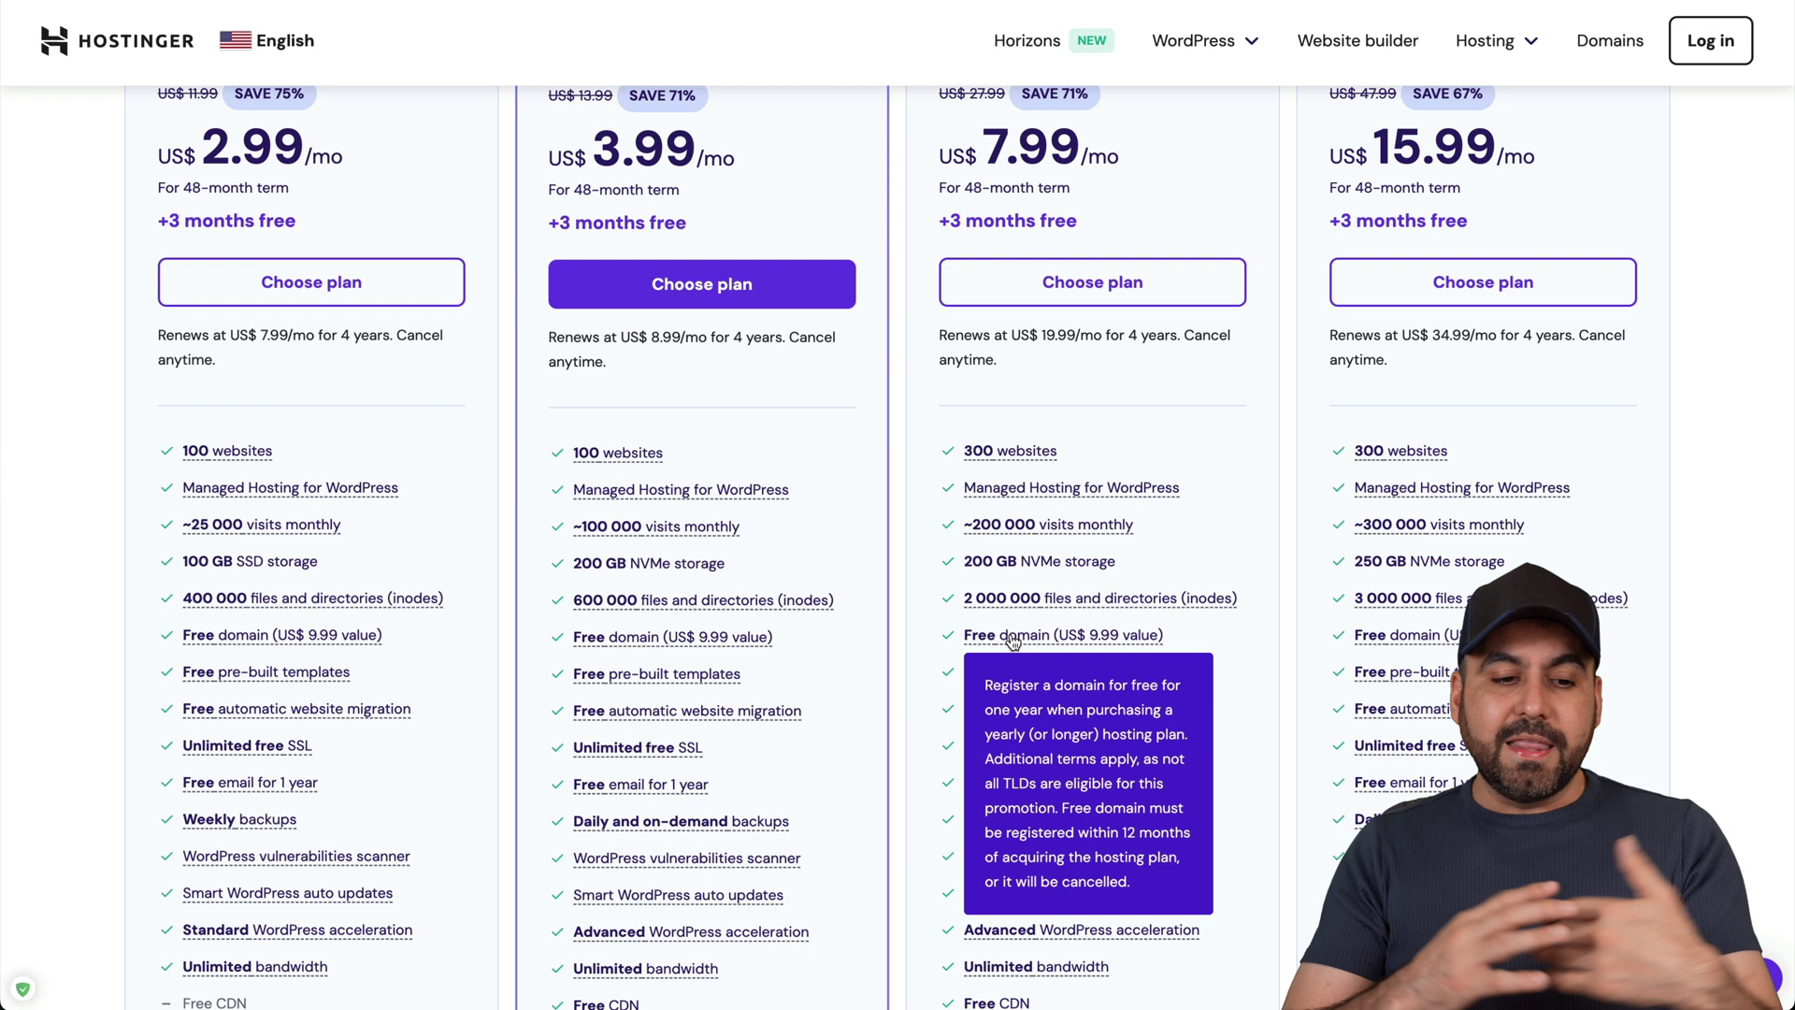
scroll(899, 613, "up", 3)
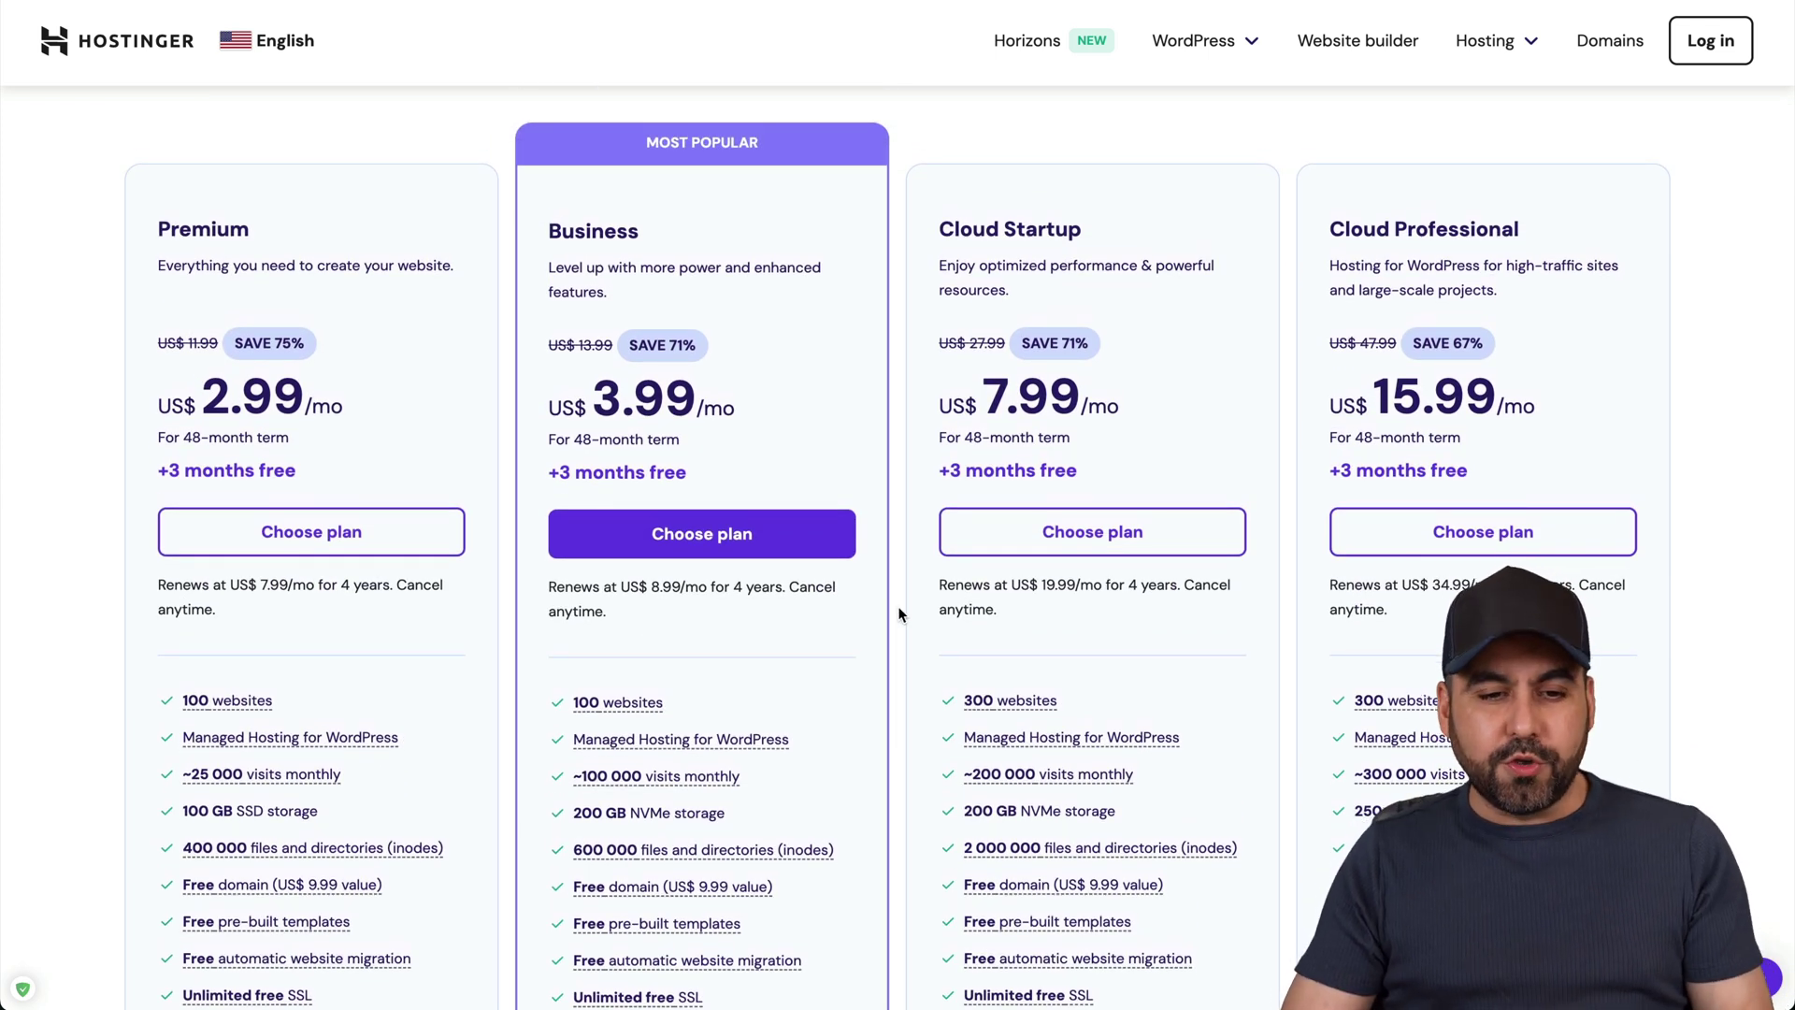
left_click(708, 531)
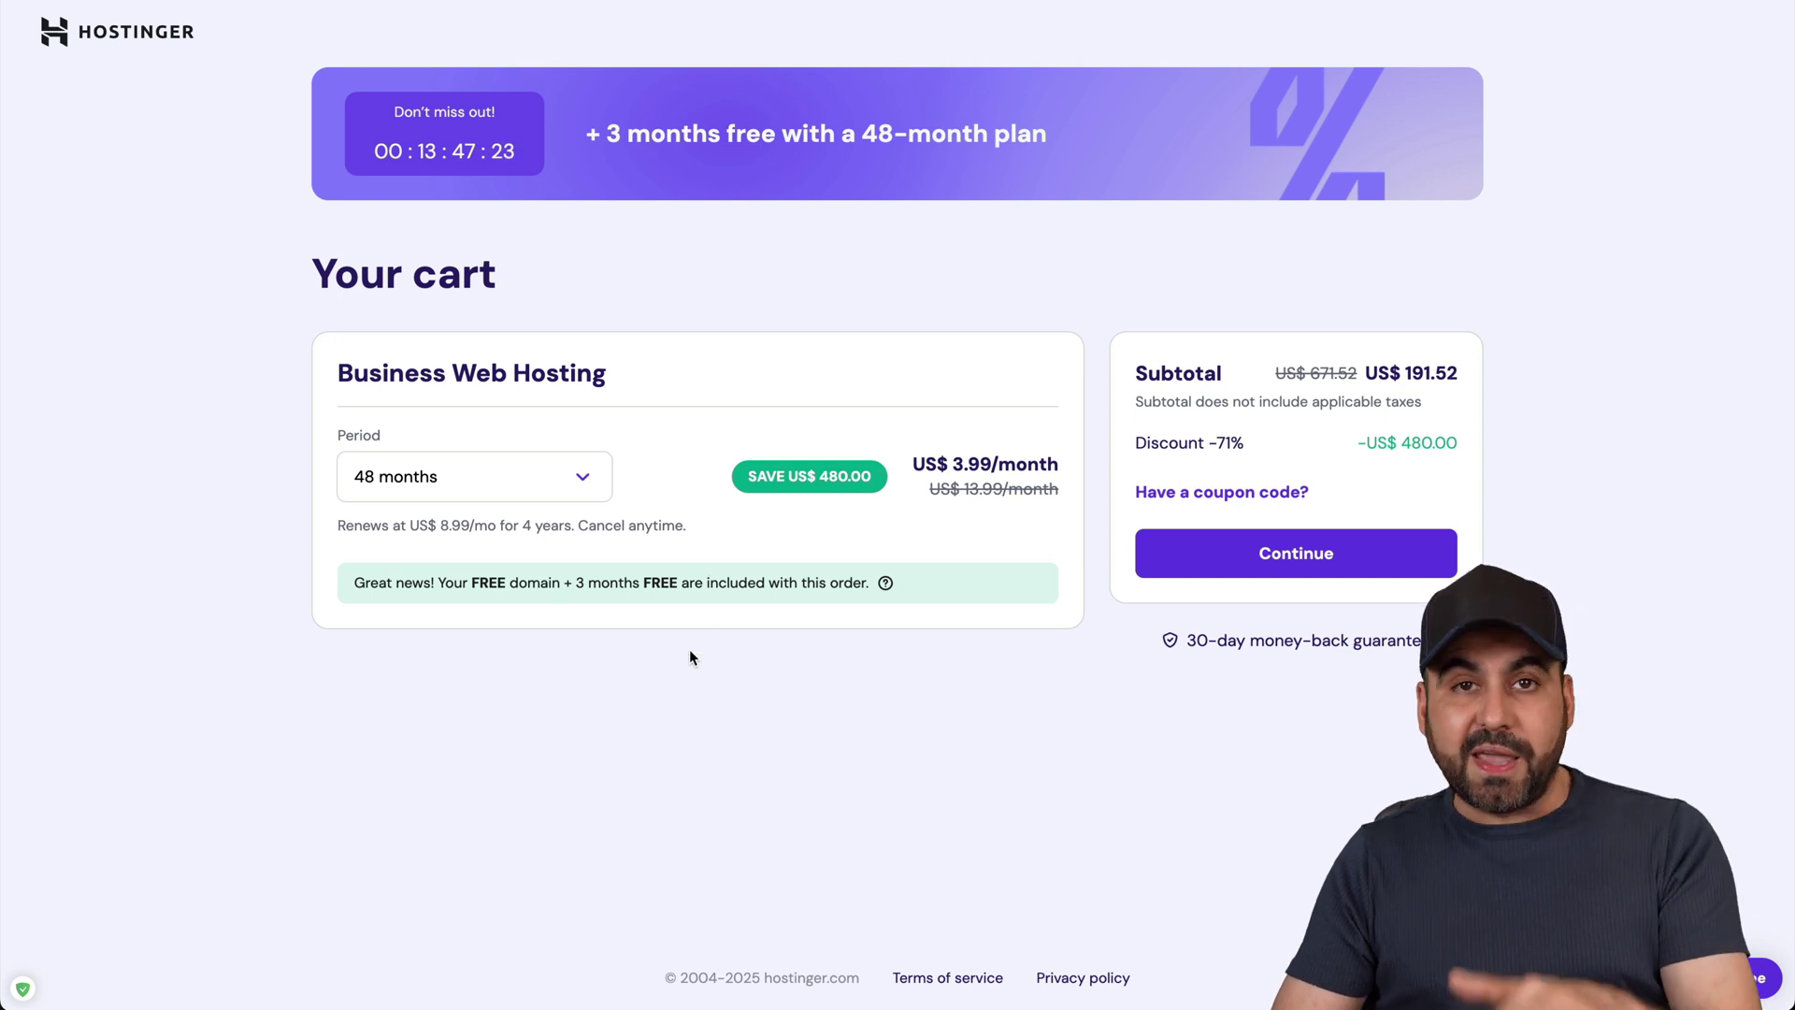
Keep the billing period at 48 months and highlight the cart subtotal.
left_click(561, 479)
left_click(459, 676)
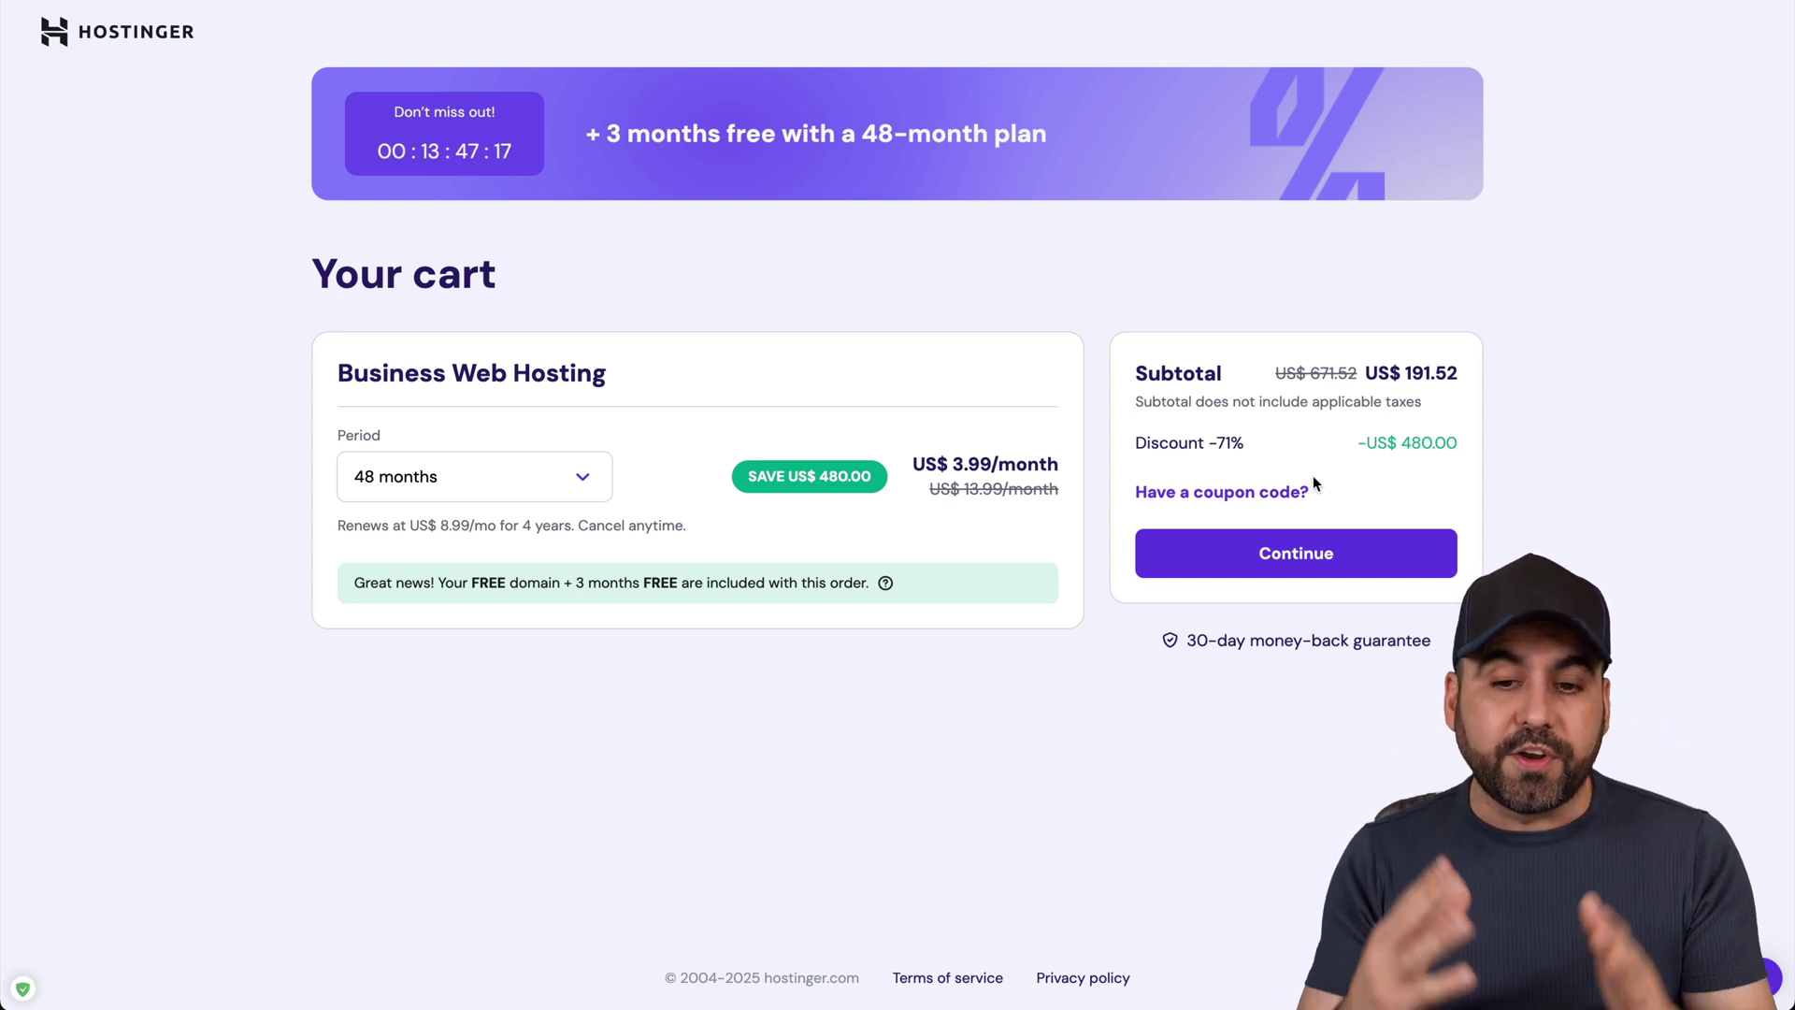
left_click_drag(1402, 373, 1438, 375)
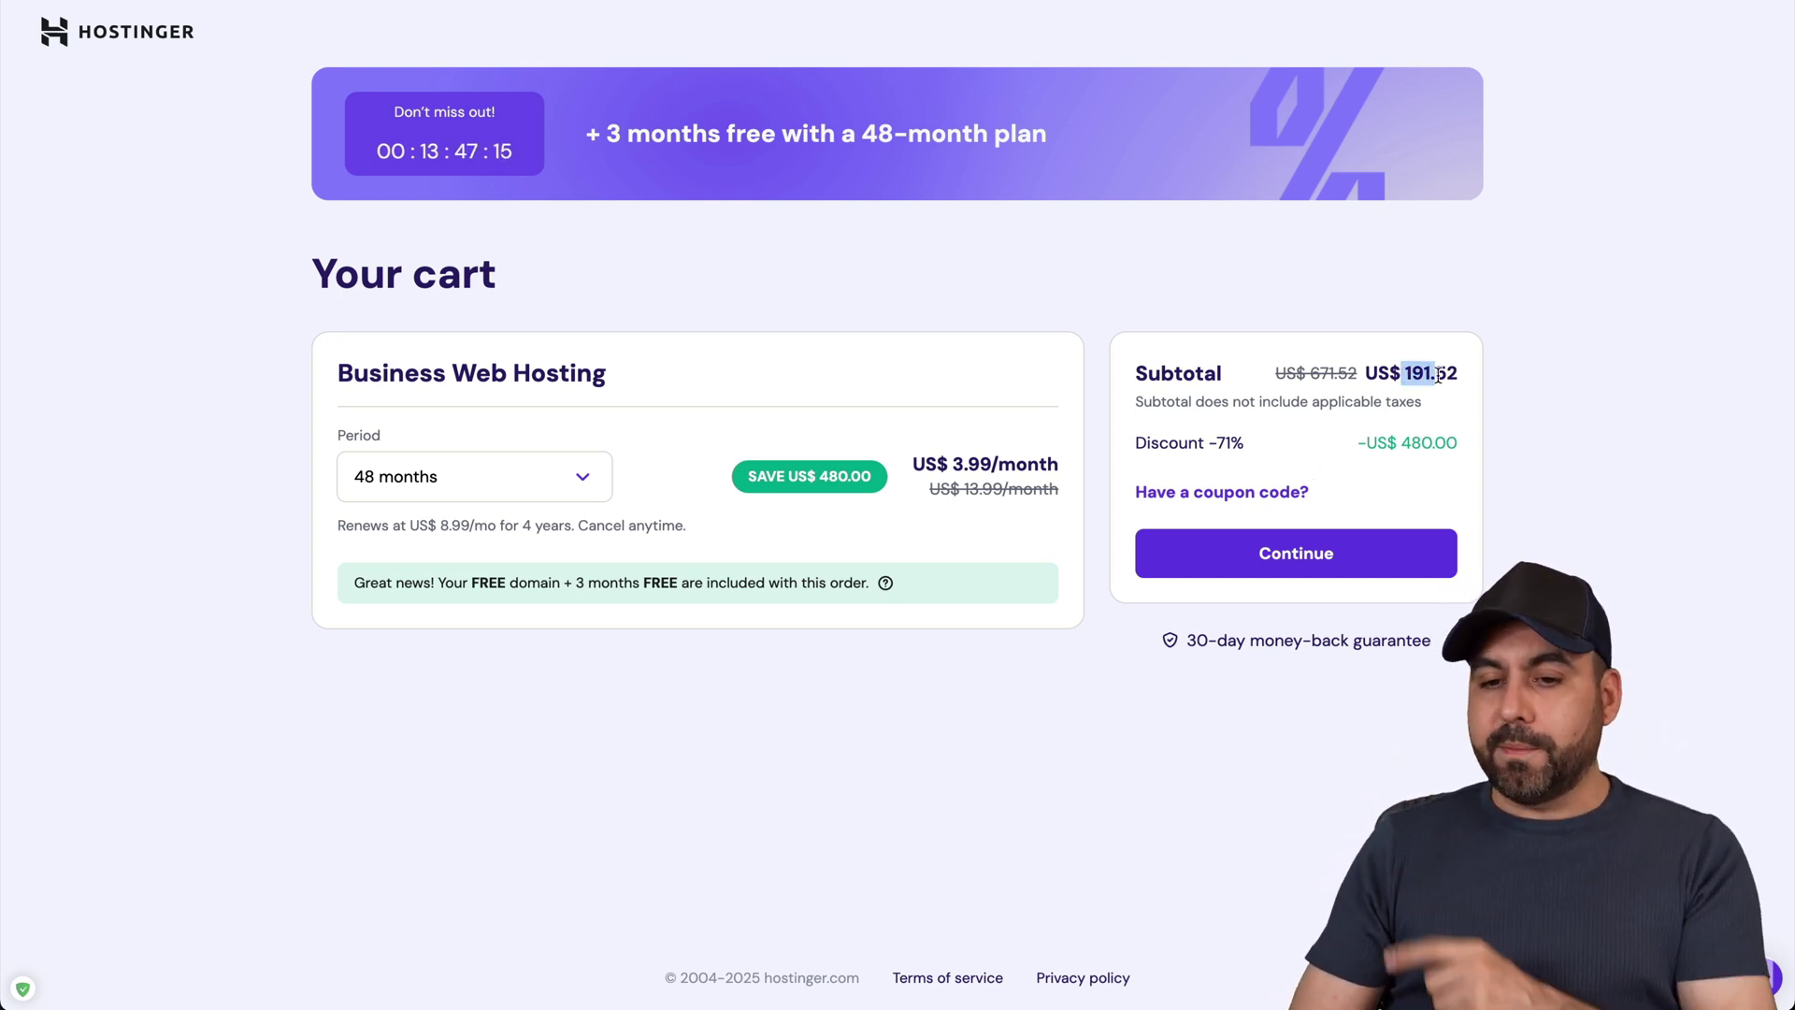
left_click(1466, 372)
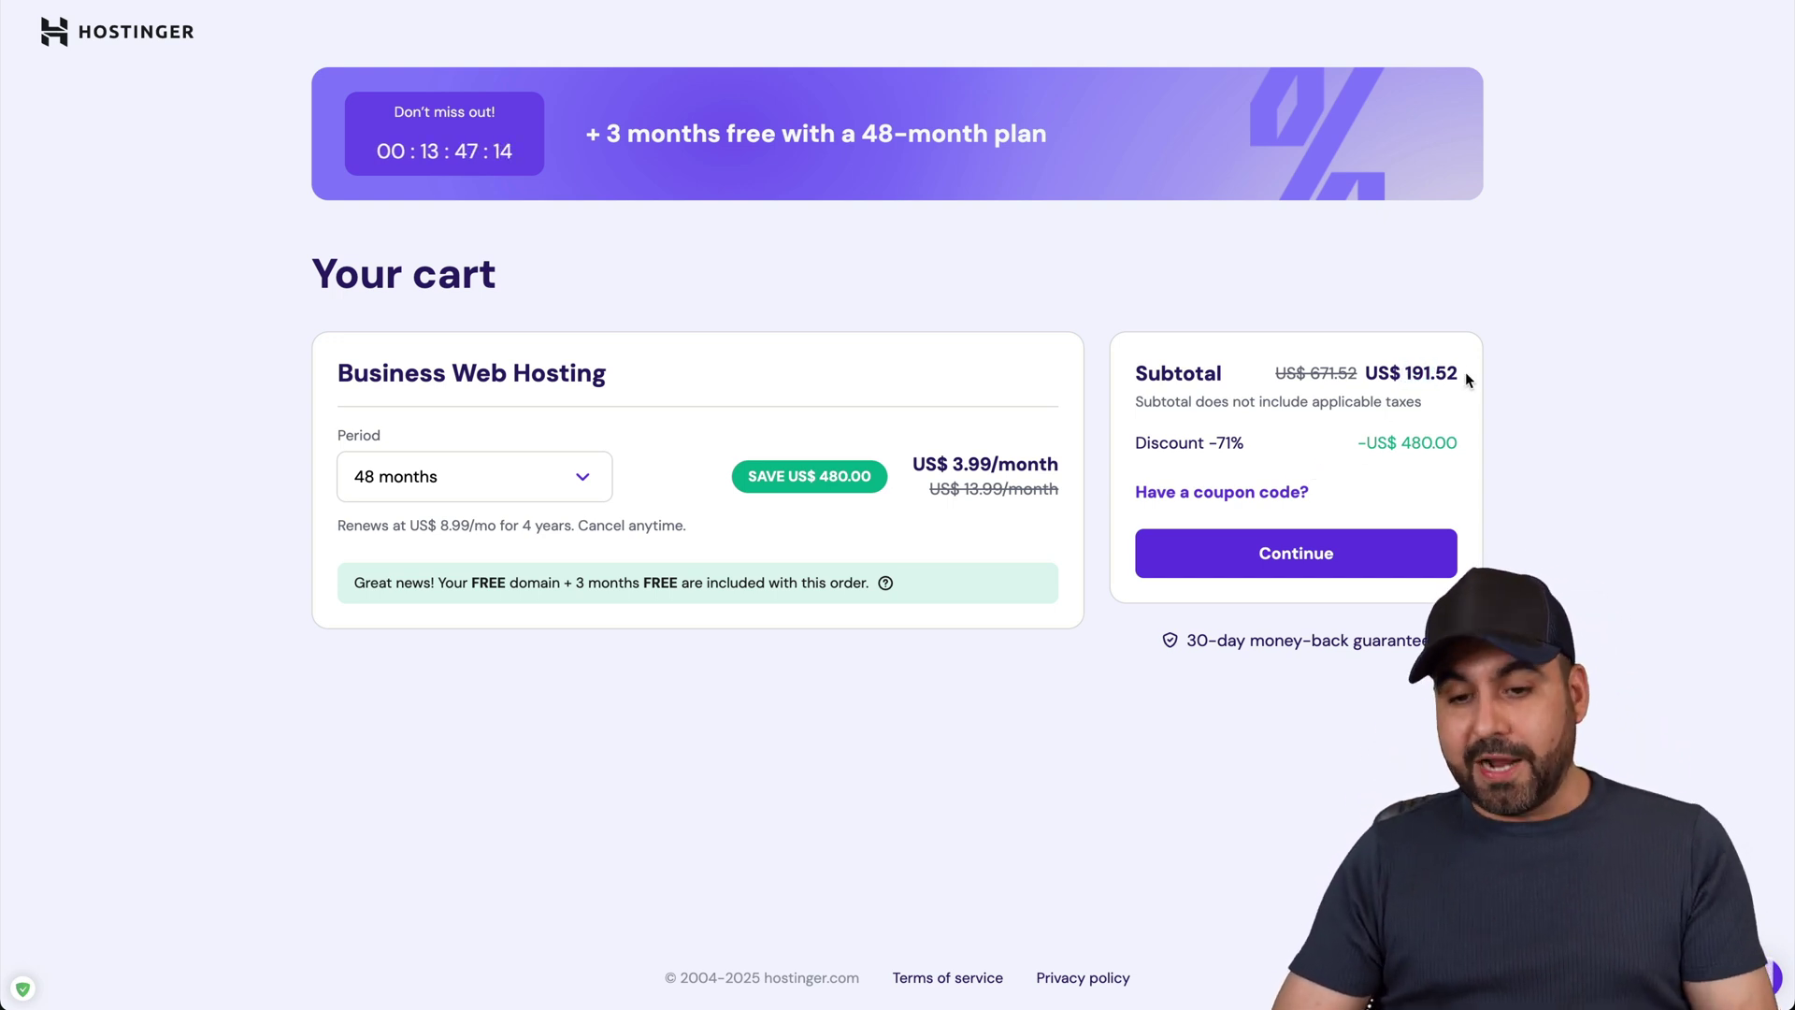
Apply the coupon code SAASMASTER to the cart.
left_click(1252, 493)
left_click(1234, 581)
type("SAASMAS")
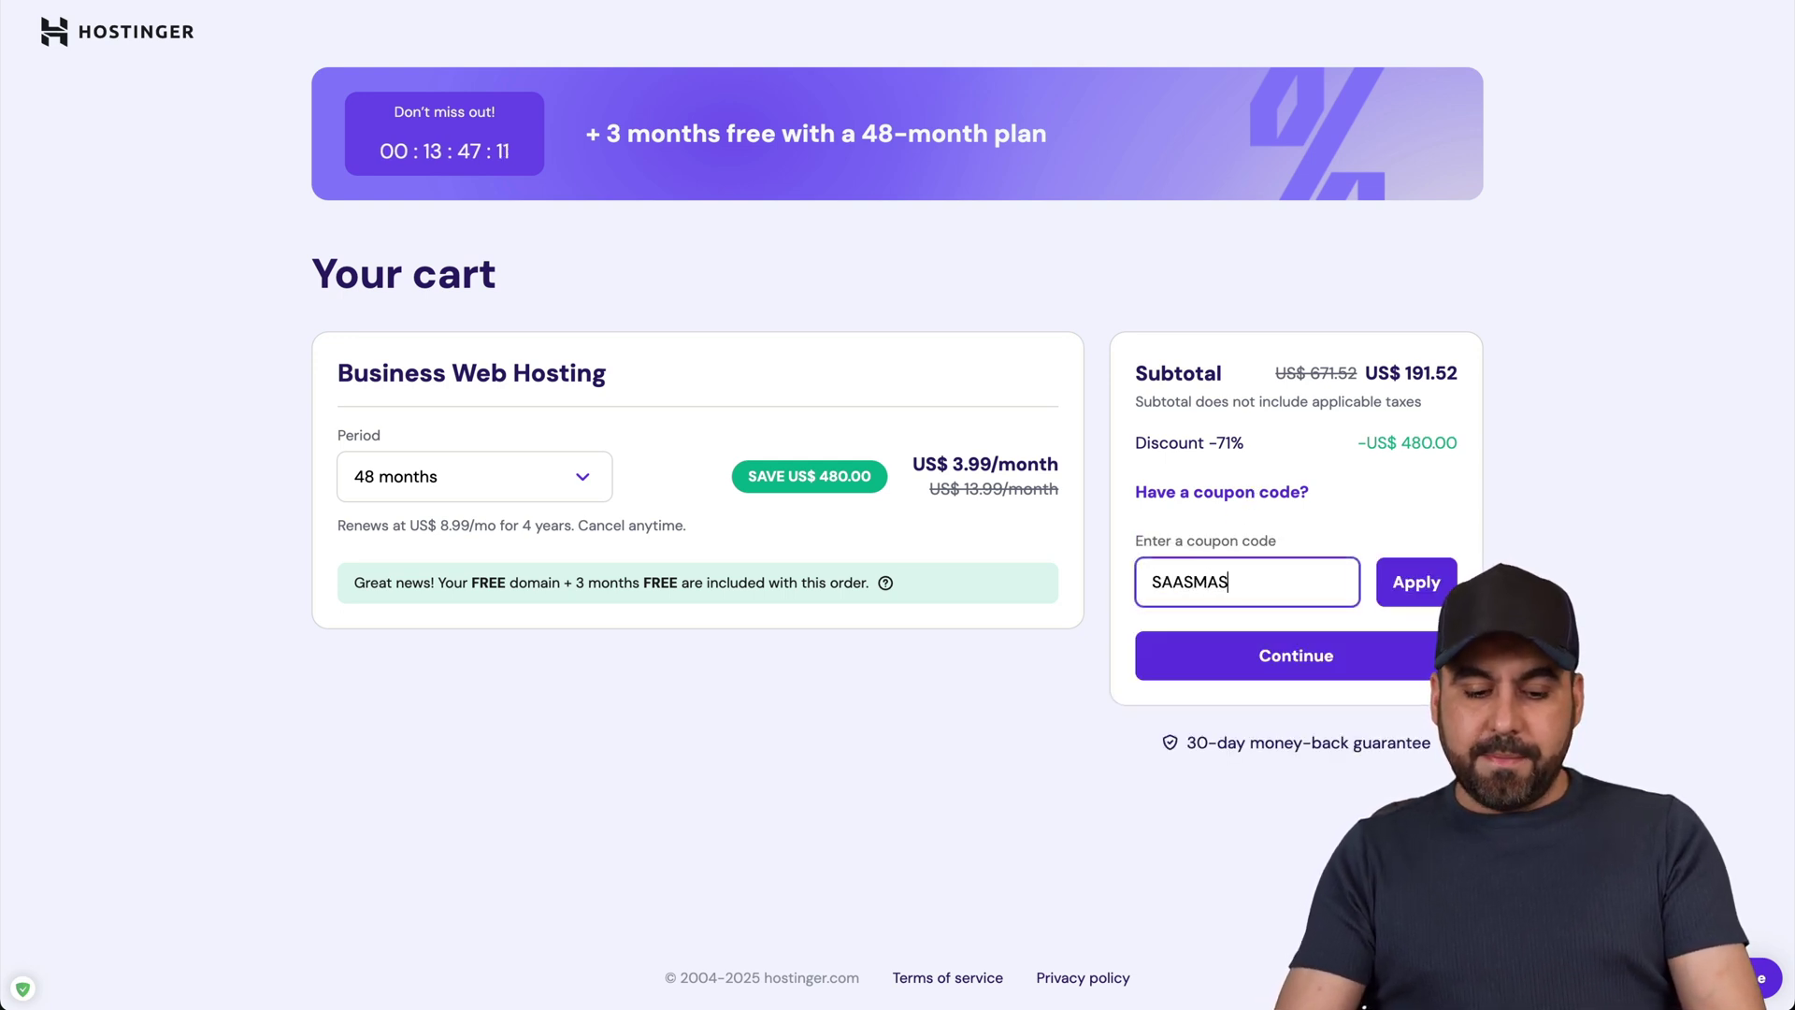
type("TER")
left_click(1426, 585)
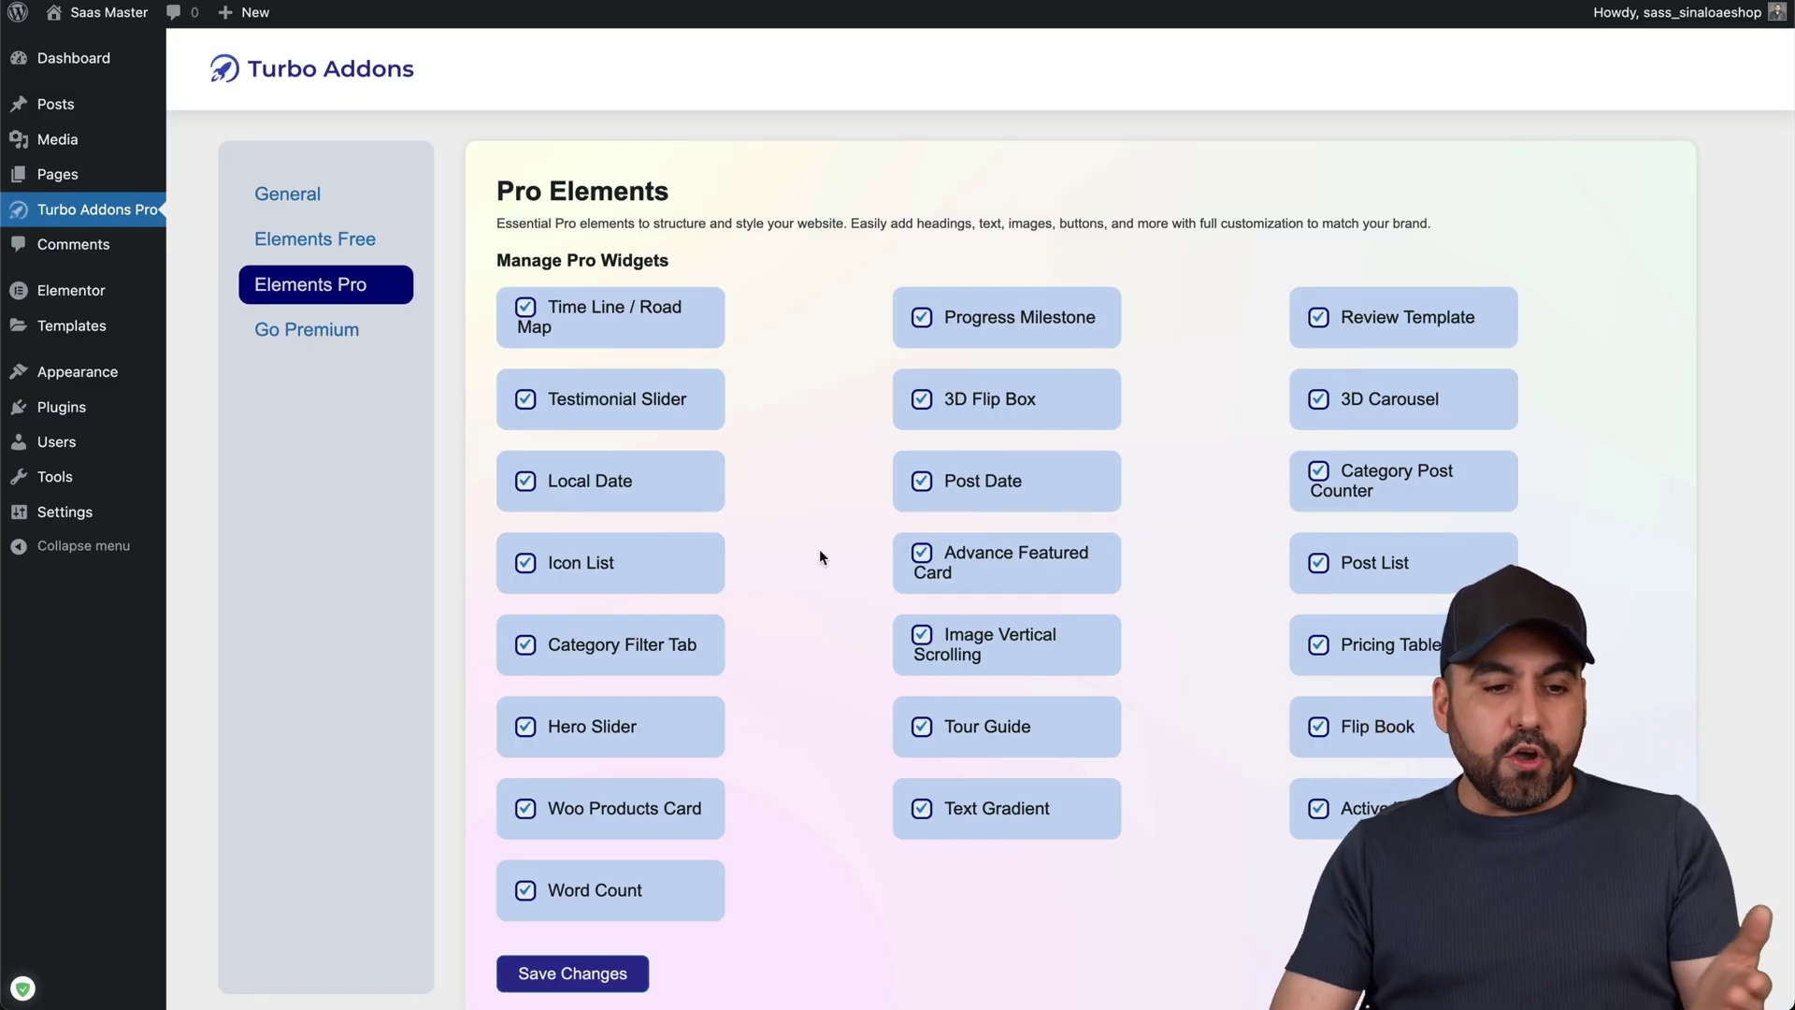
Review the free and Pro Turbo Addons widget lists, confirming all Pro widgets are enabled.
left_click(360, 241)
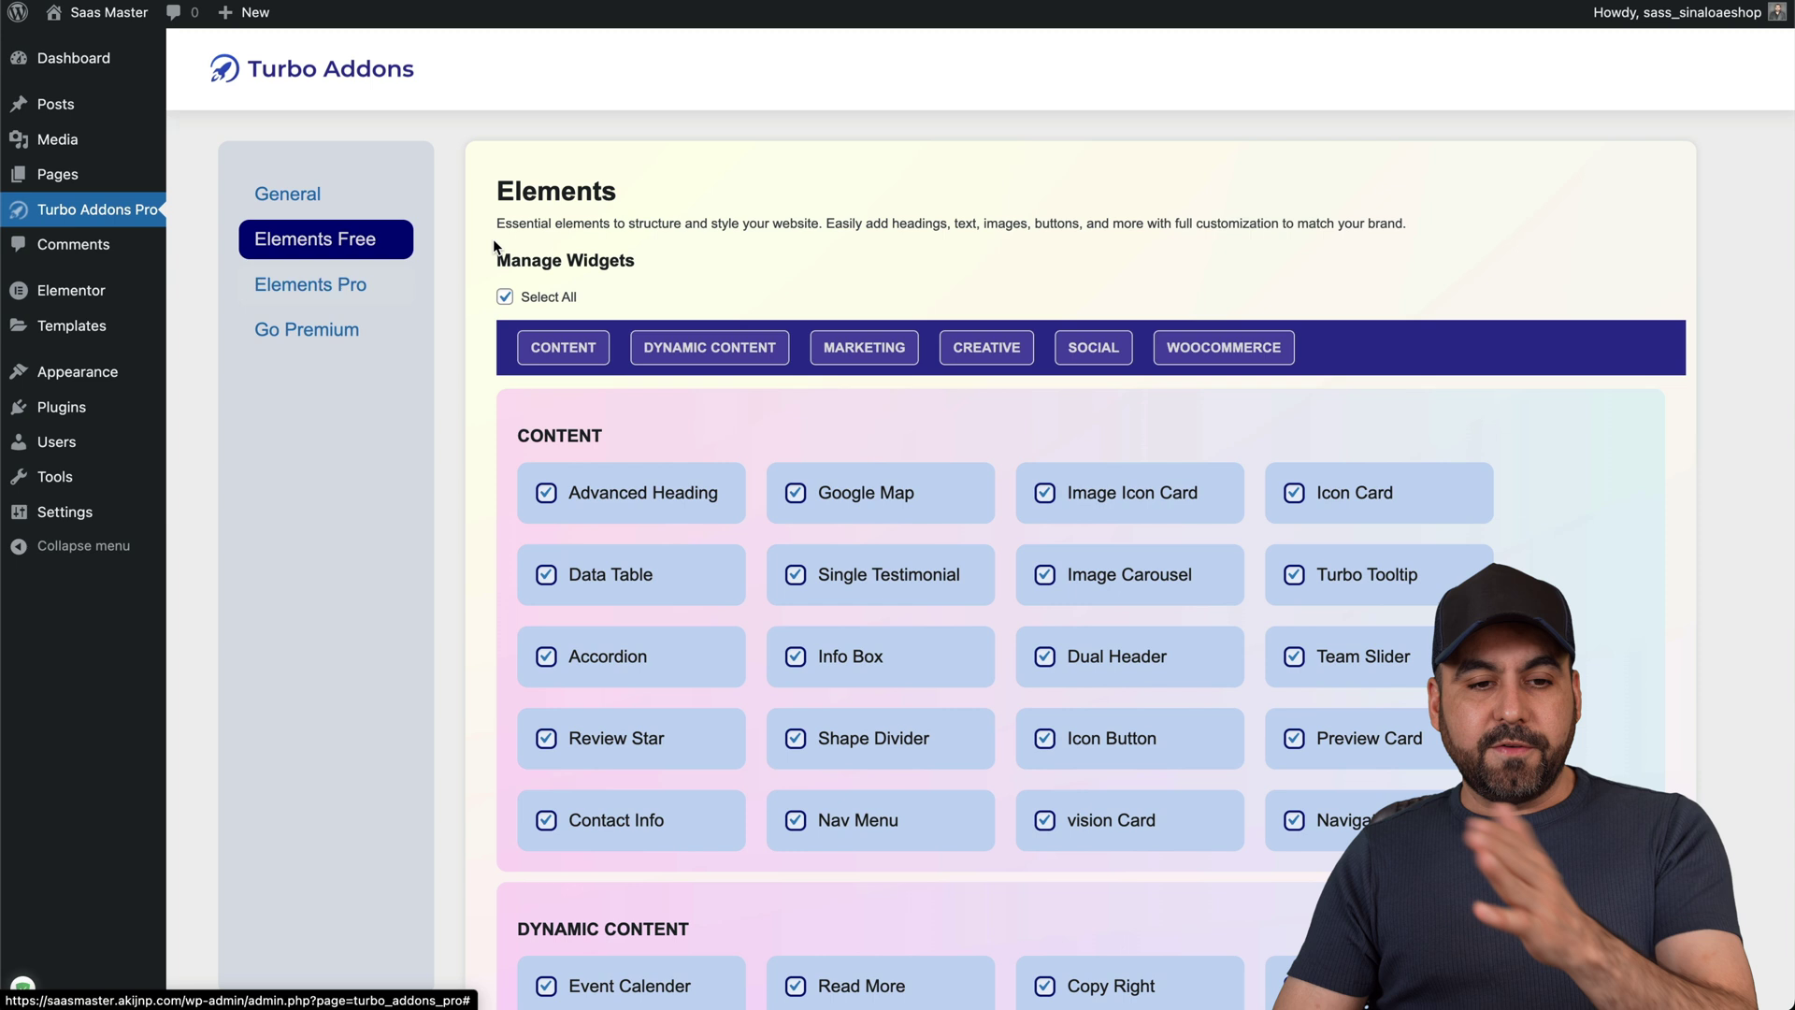
left_click(358, 283)
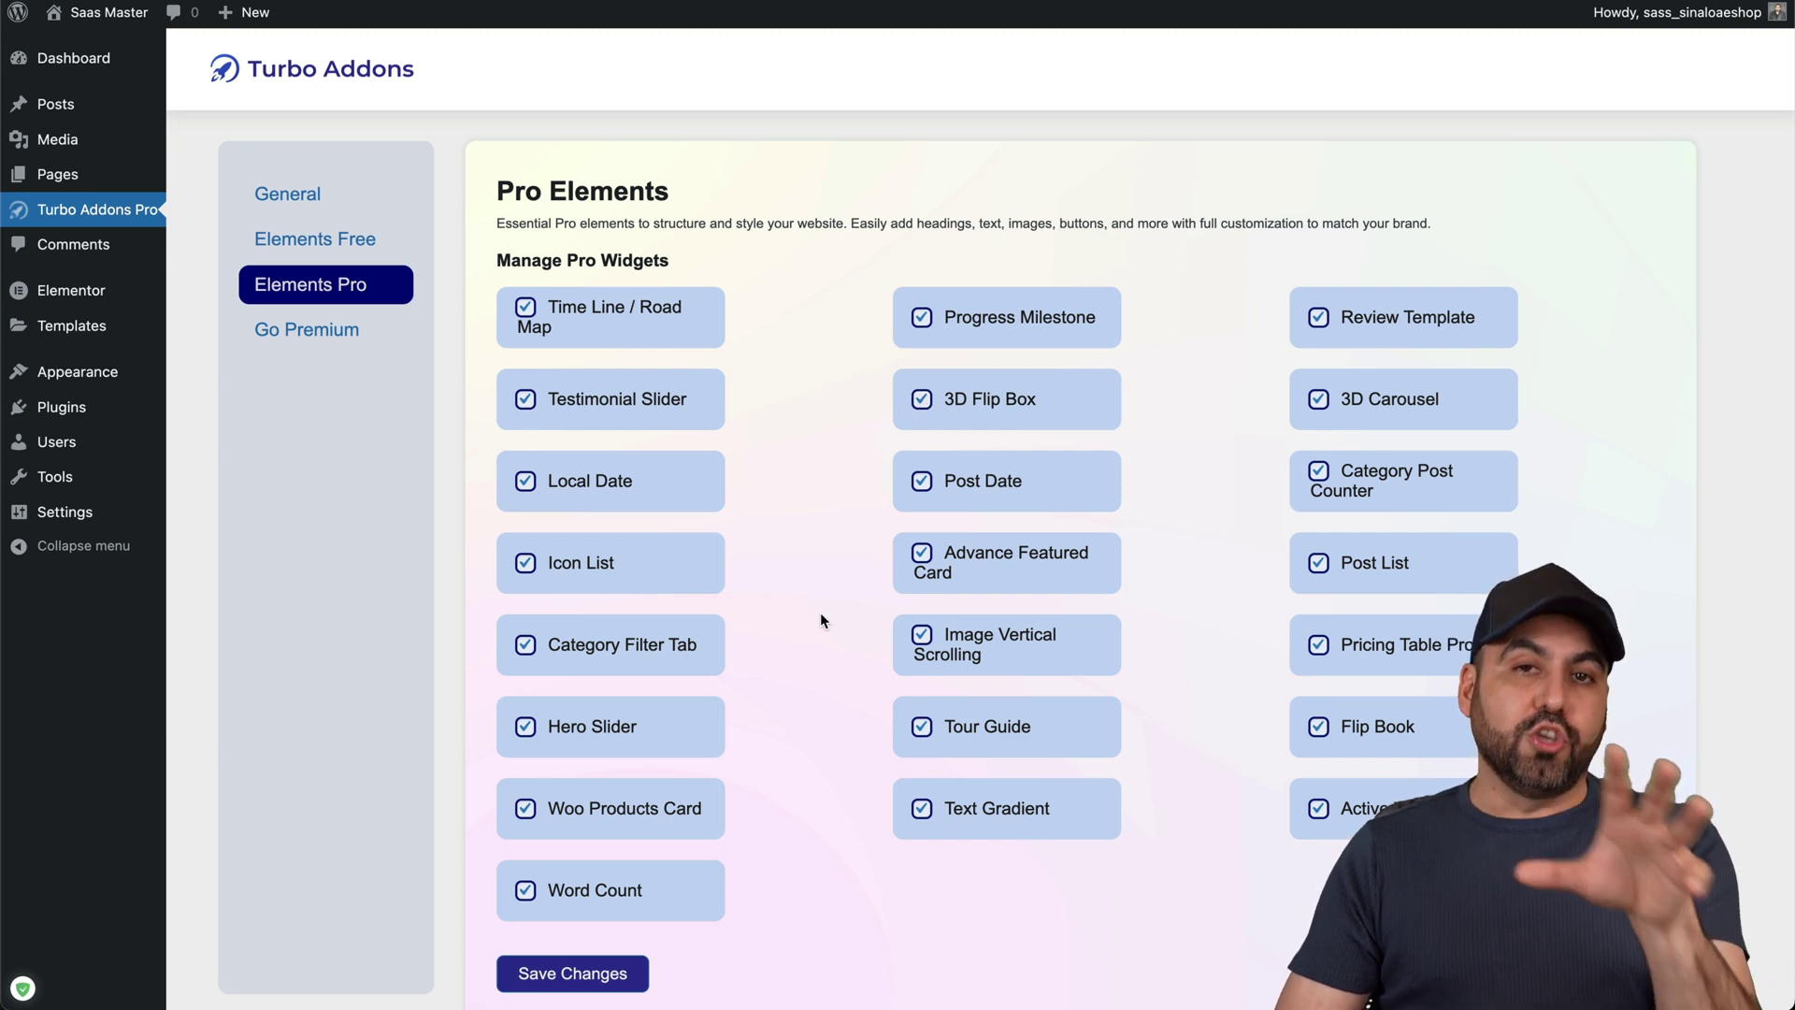
scroll(821, 620, "down", 5)
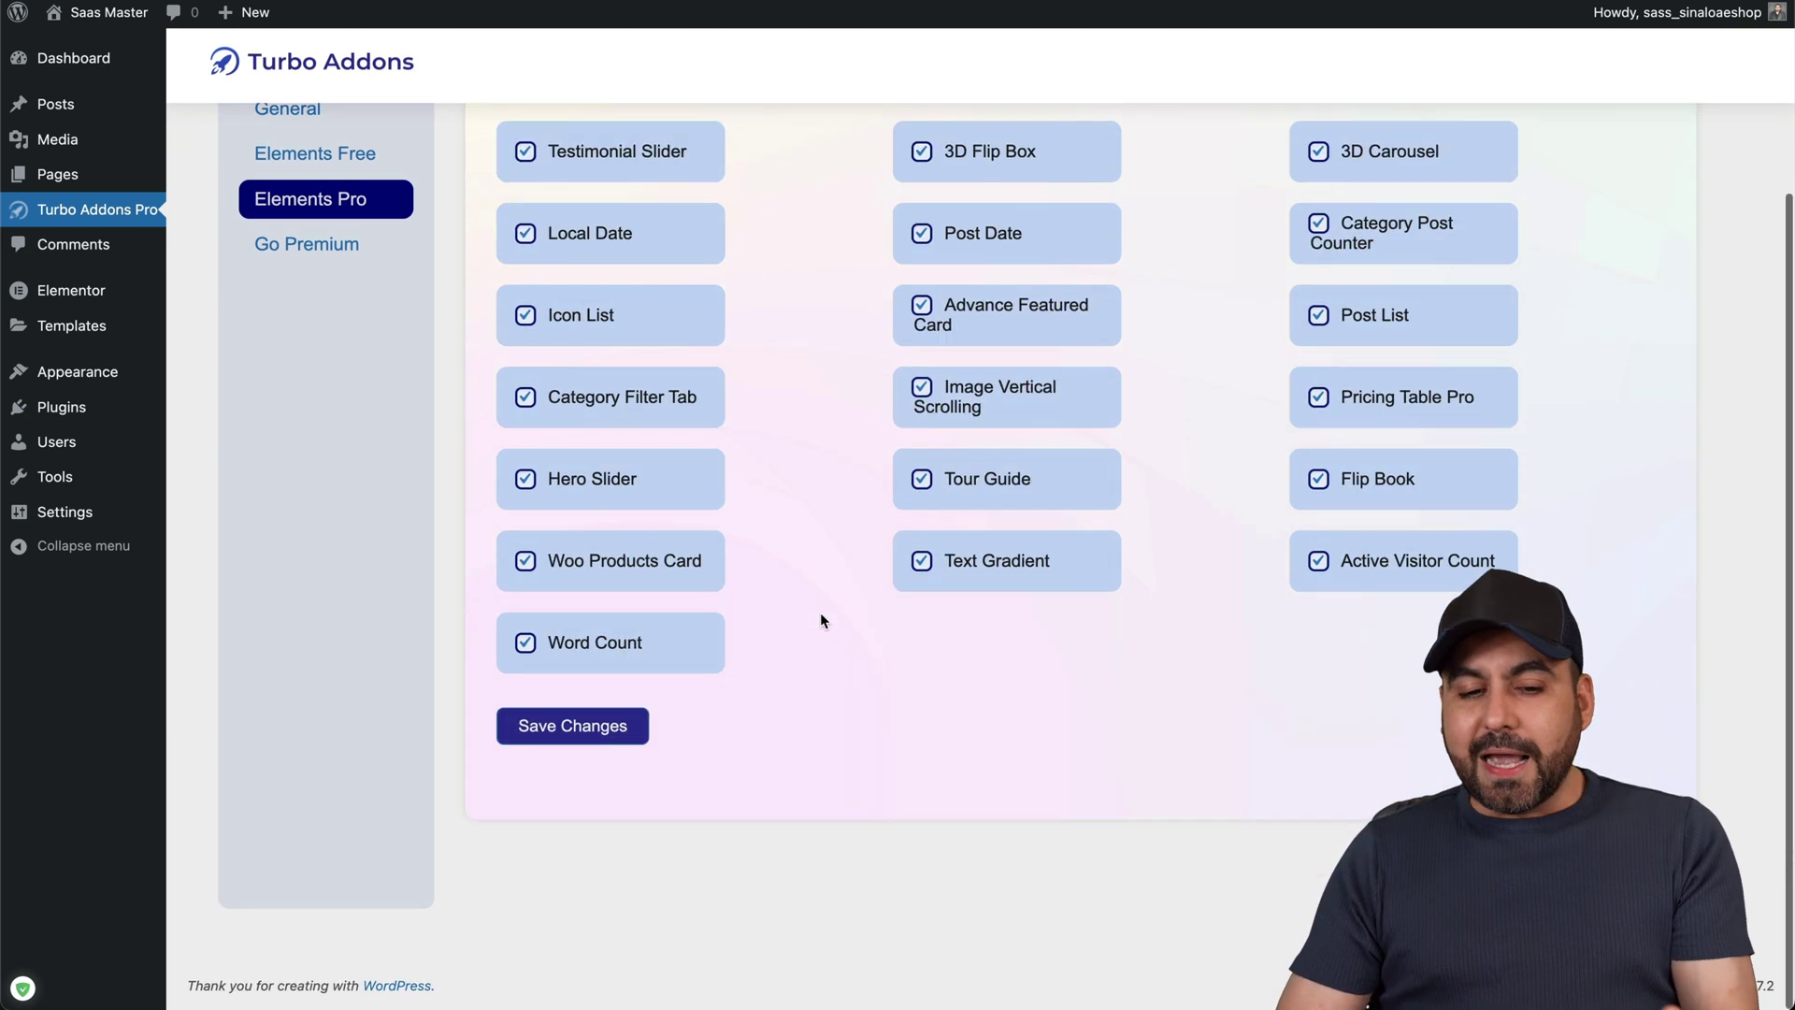
scroll(821, 619, "up", 5)
scroll(821, 619, "up", 1)
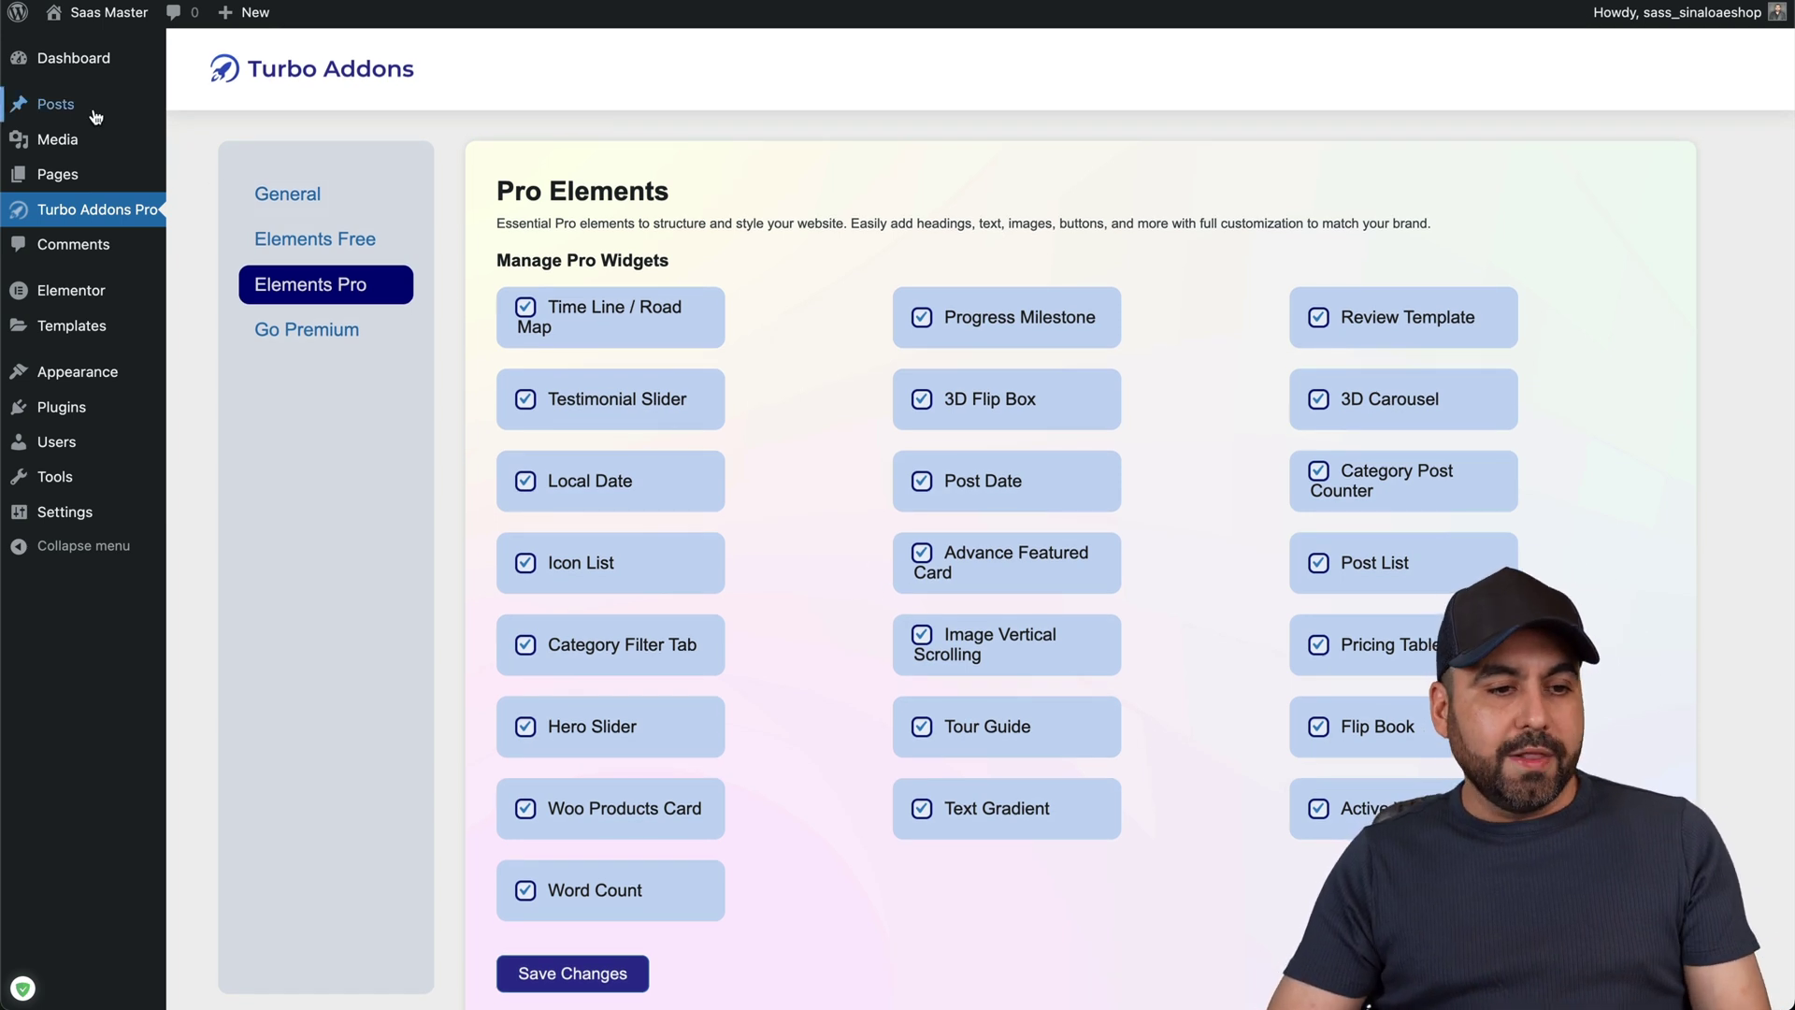
left_click(80, 180)
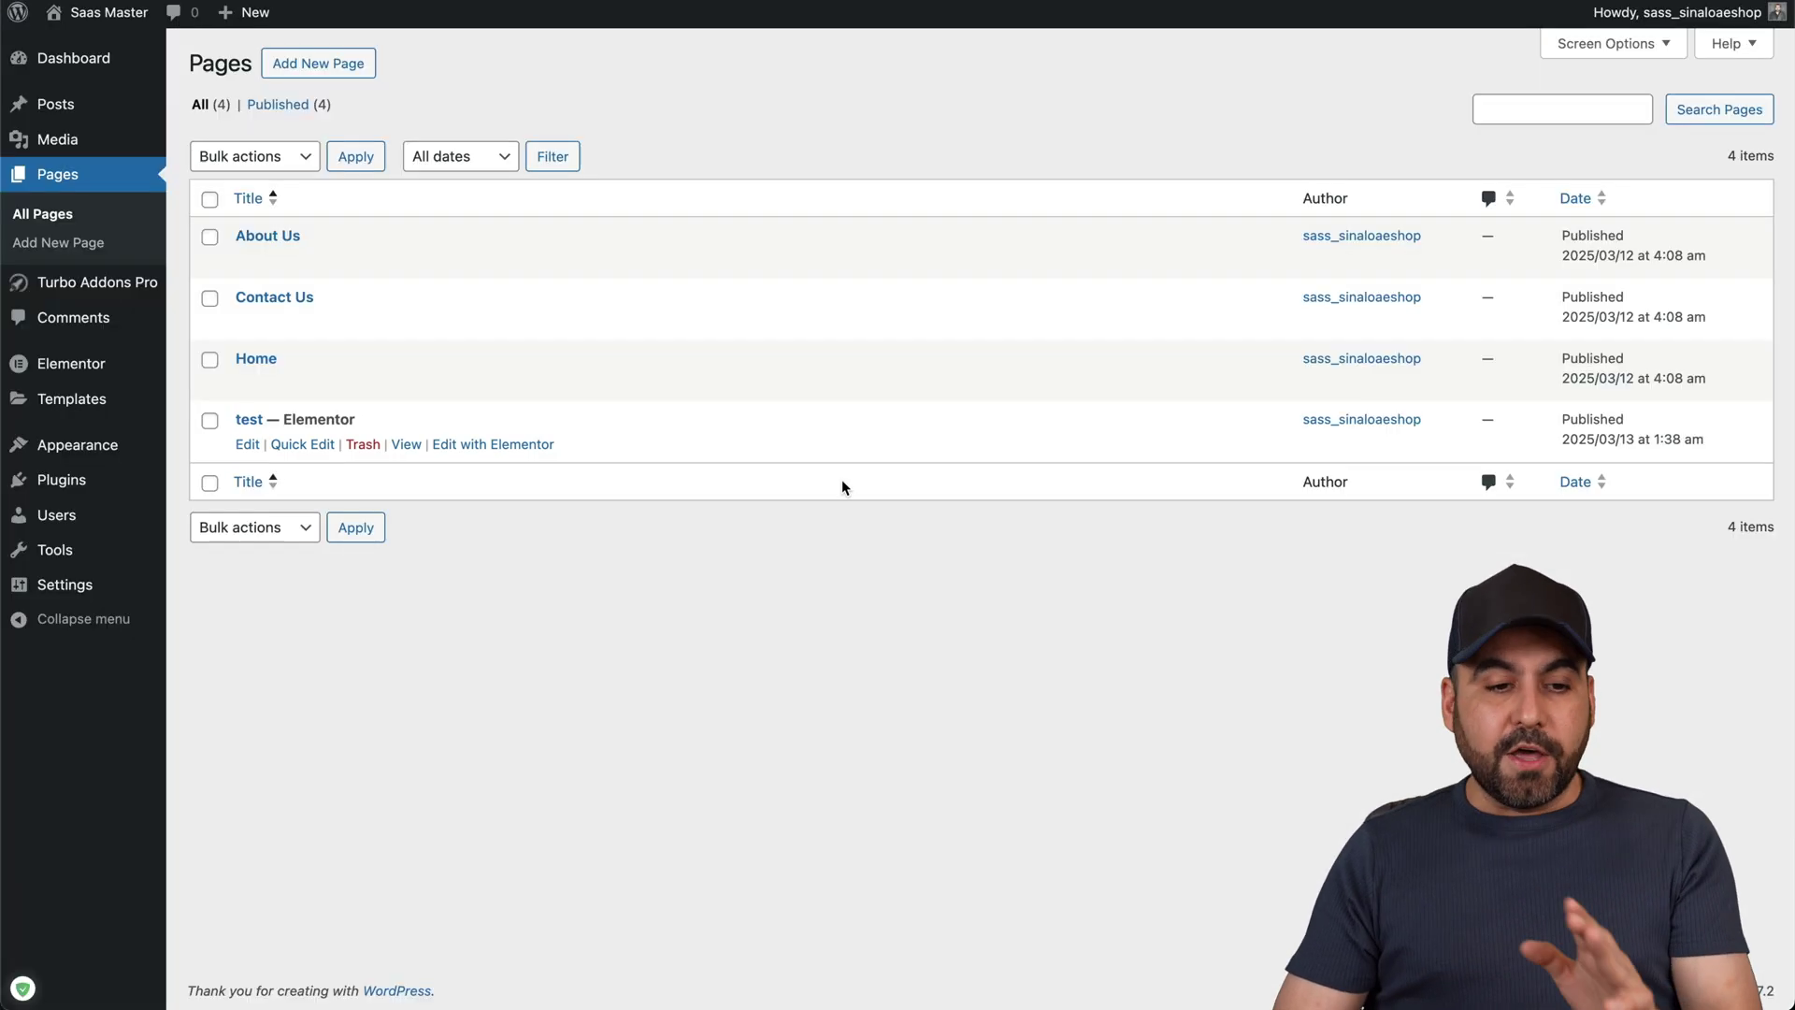
Edit the test page with Elementor and bring up the Turbo Addons template library.
left_click(500, 445)
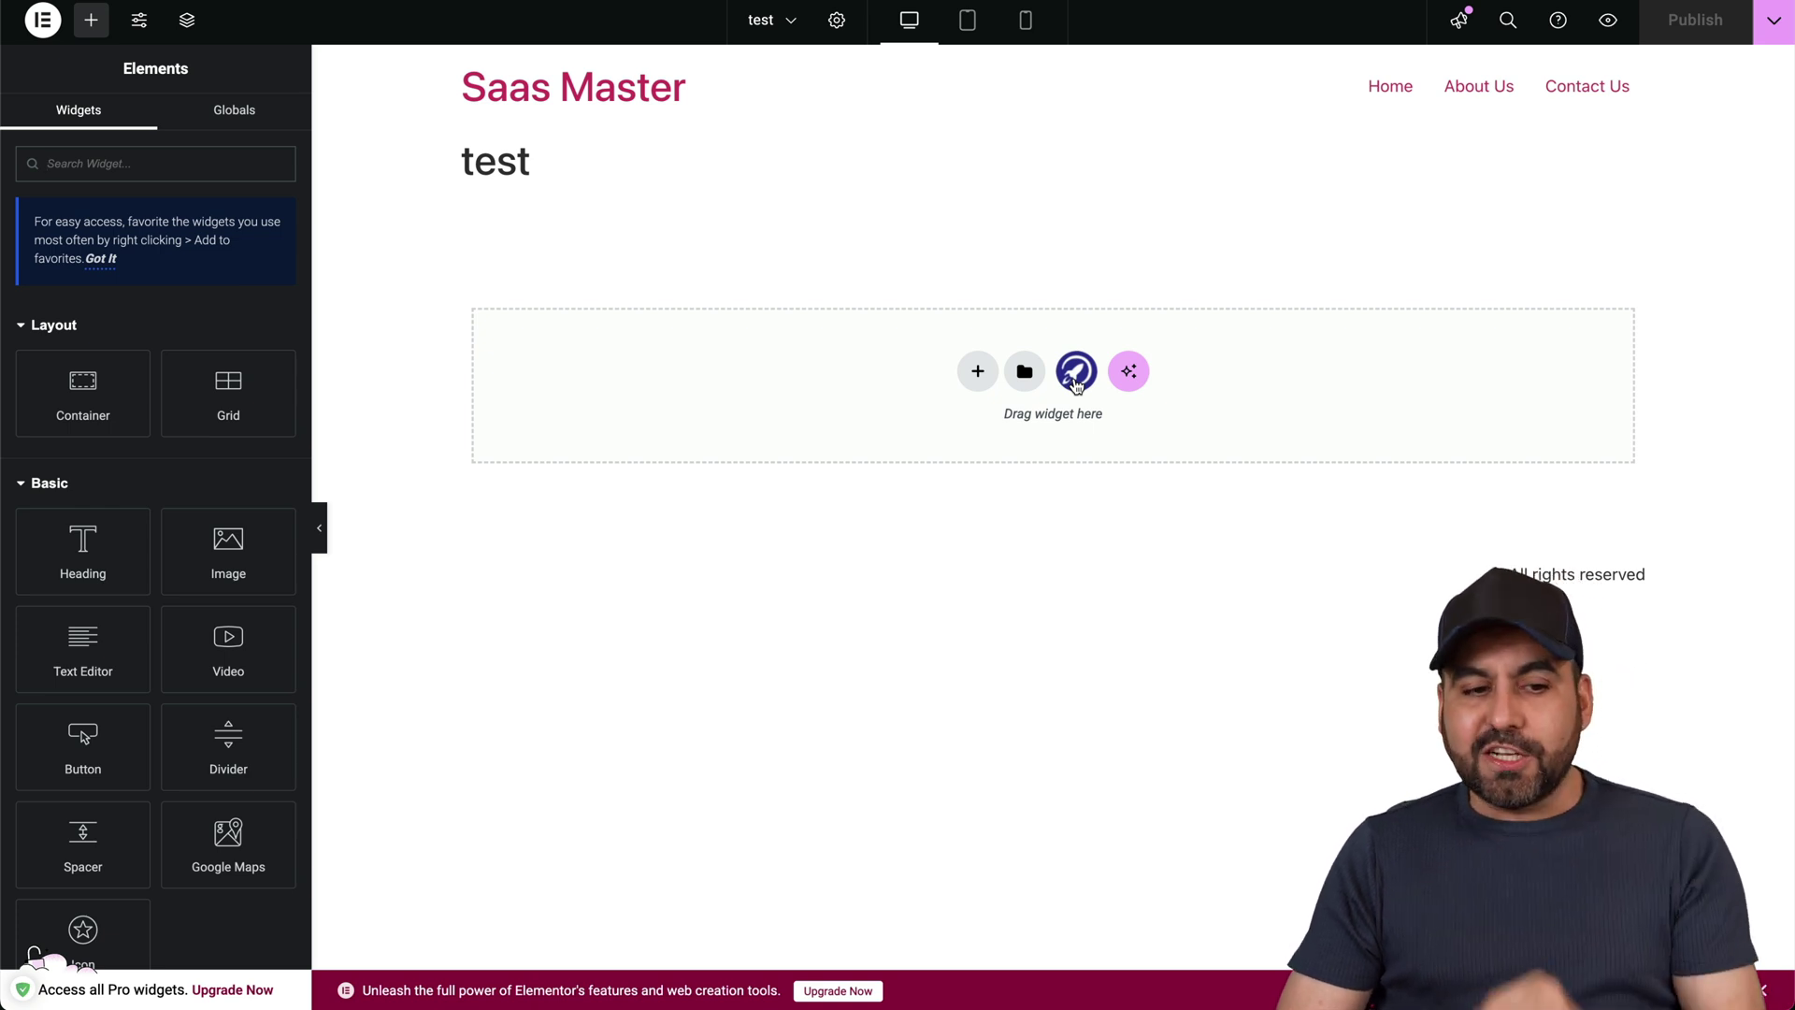
left_click(1075, 374)
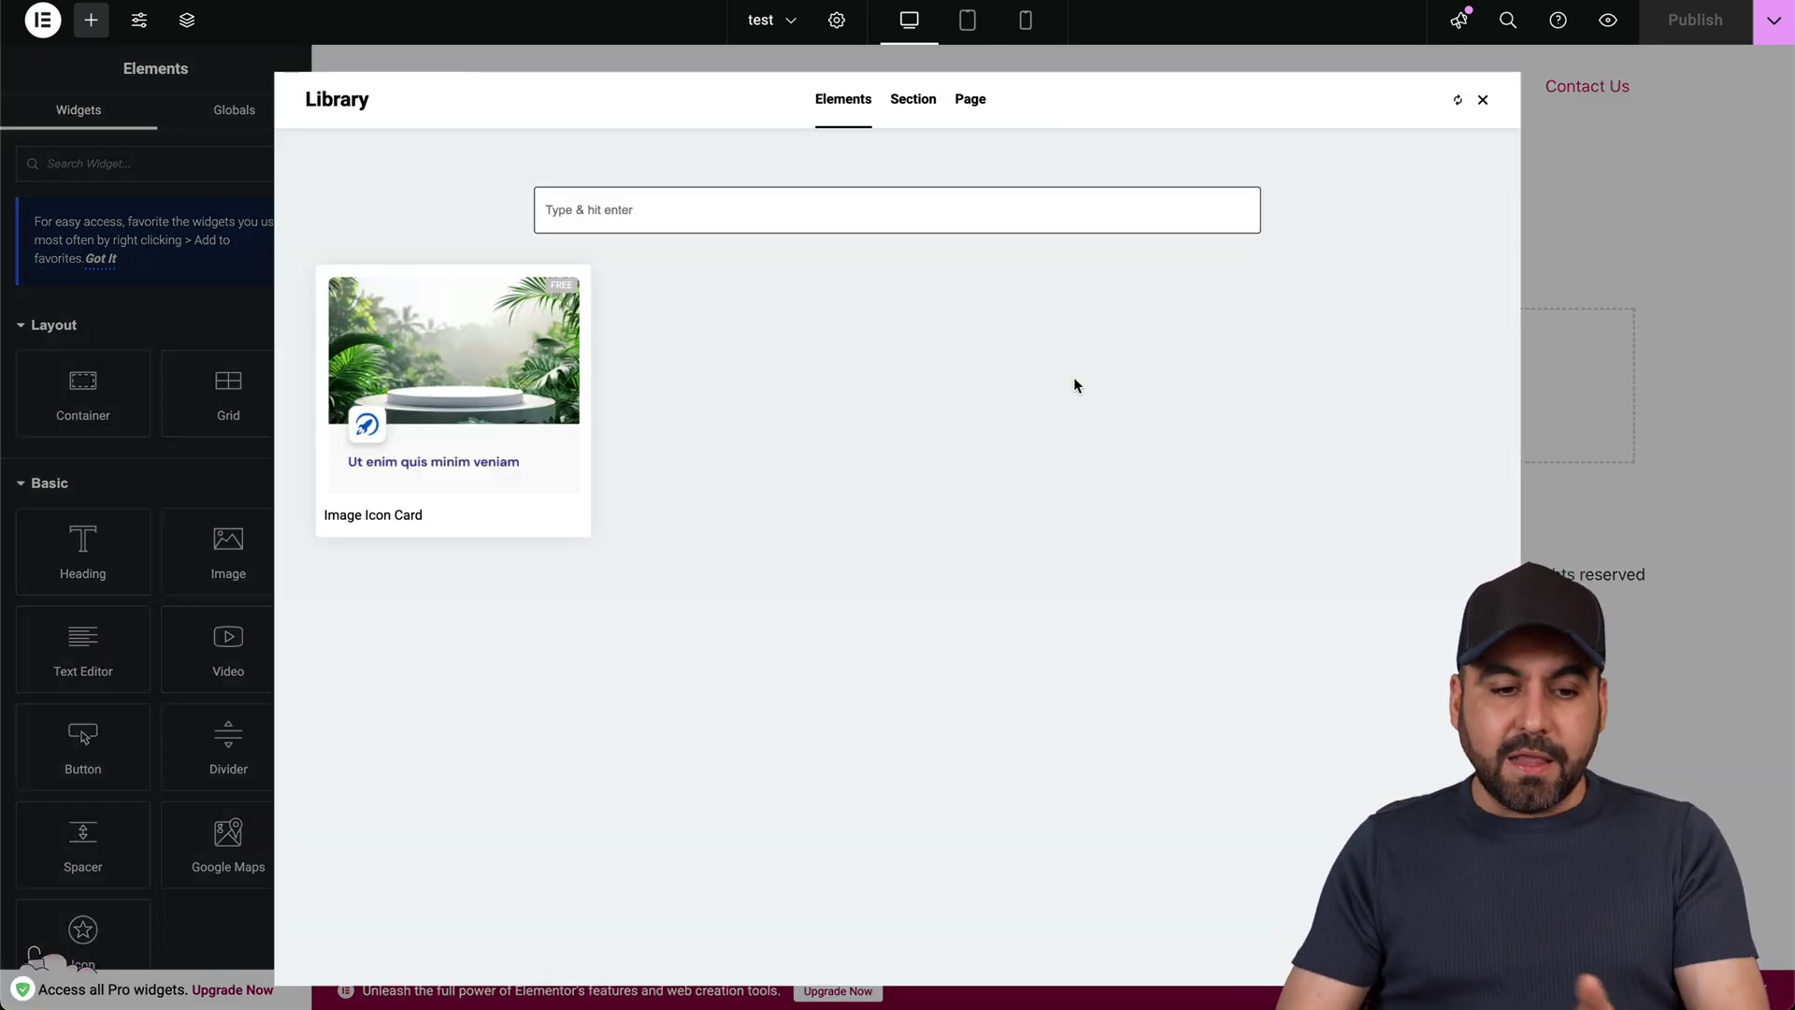
Browse the Section and Page templates, then insert Crypto Trading Home 01.
left_click(920, 100)
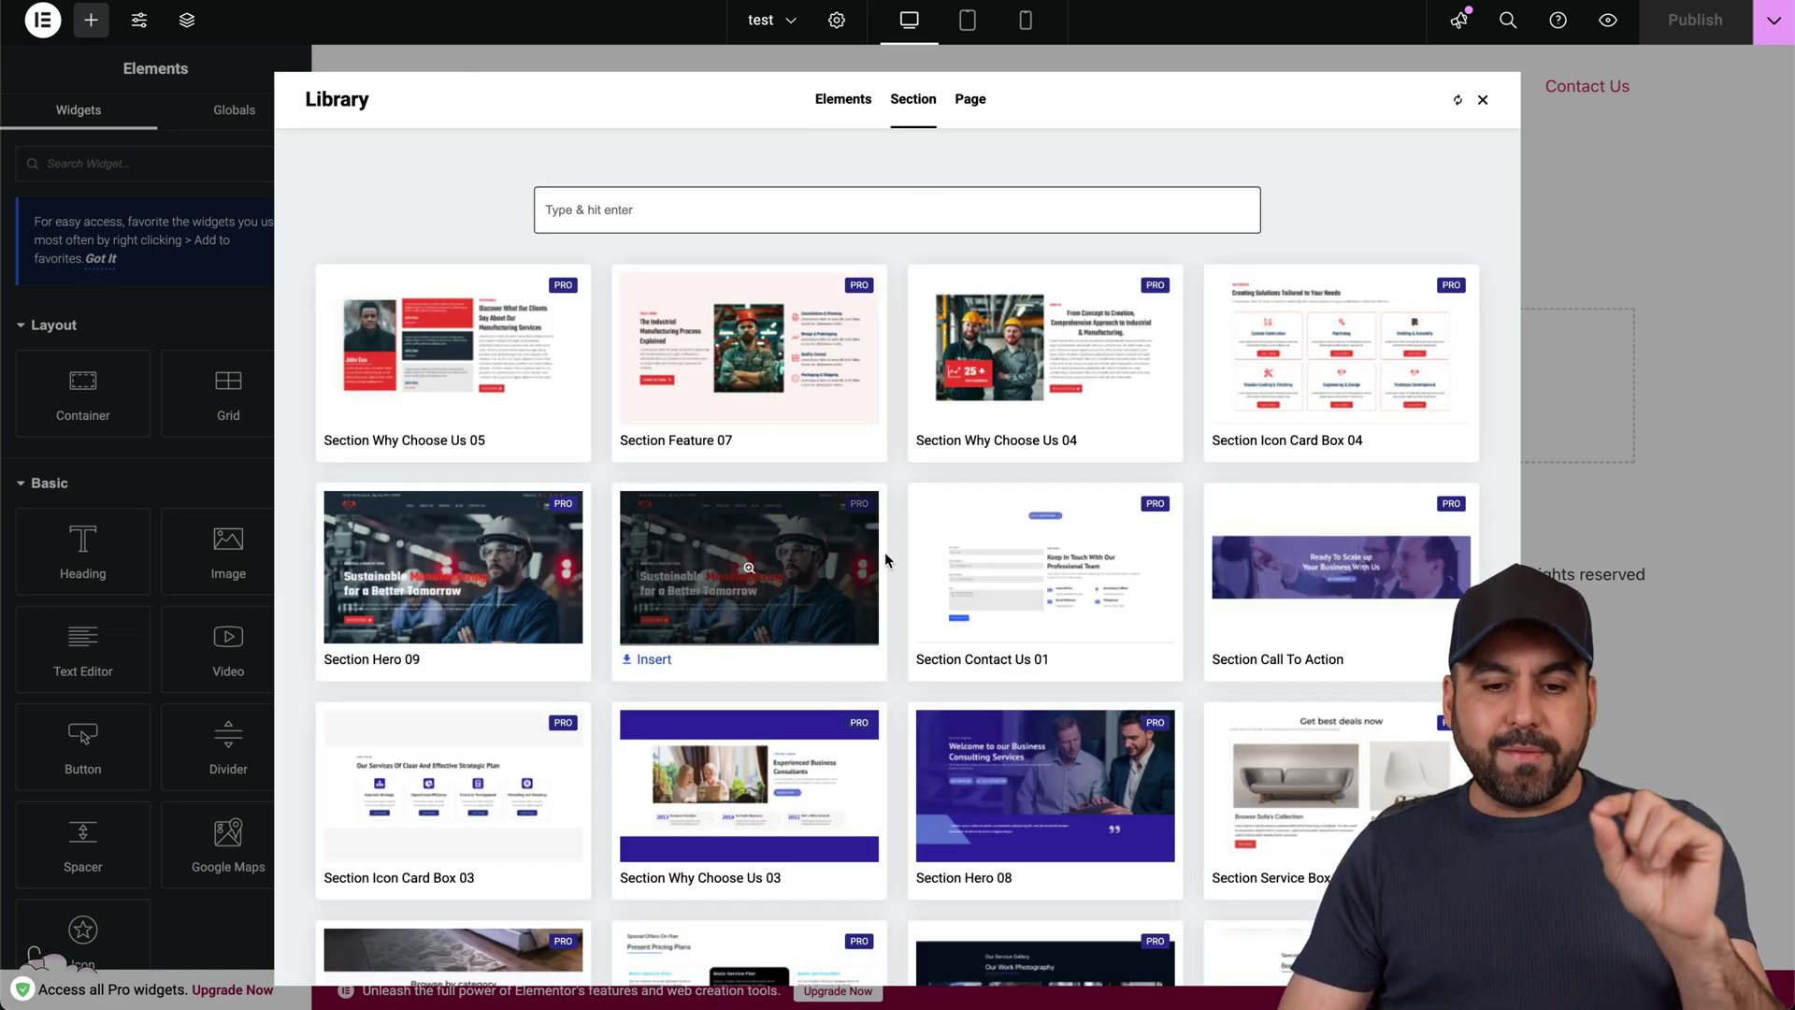
scroll(884, 552, "down", 3)
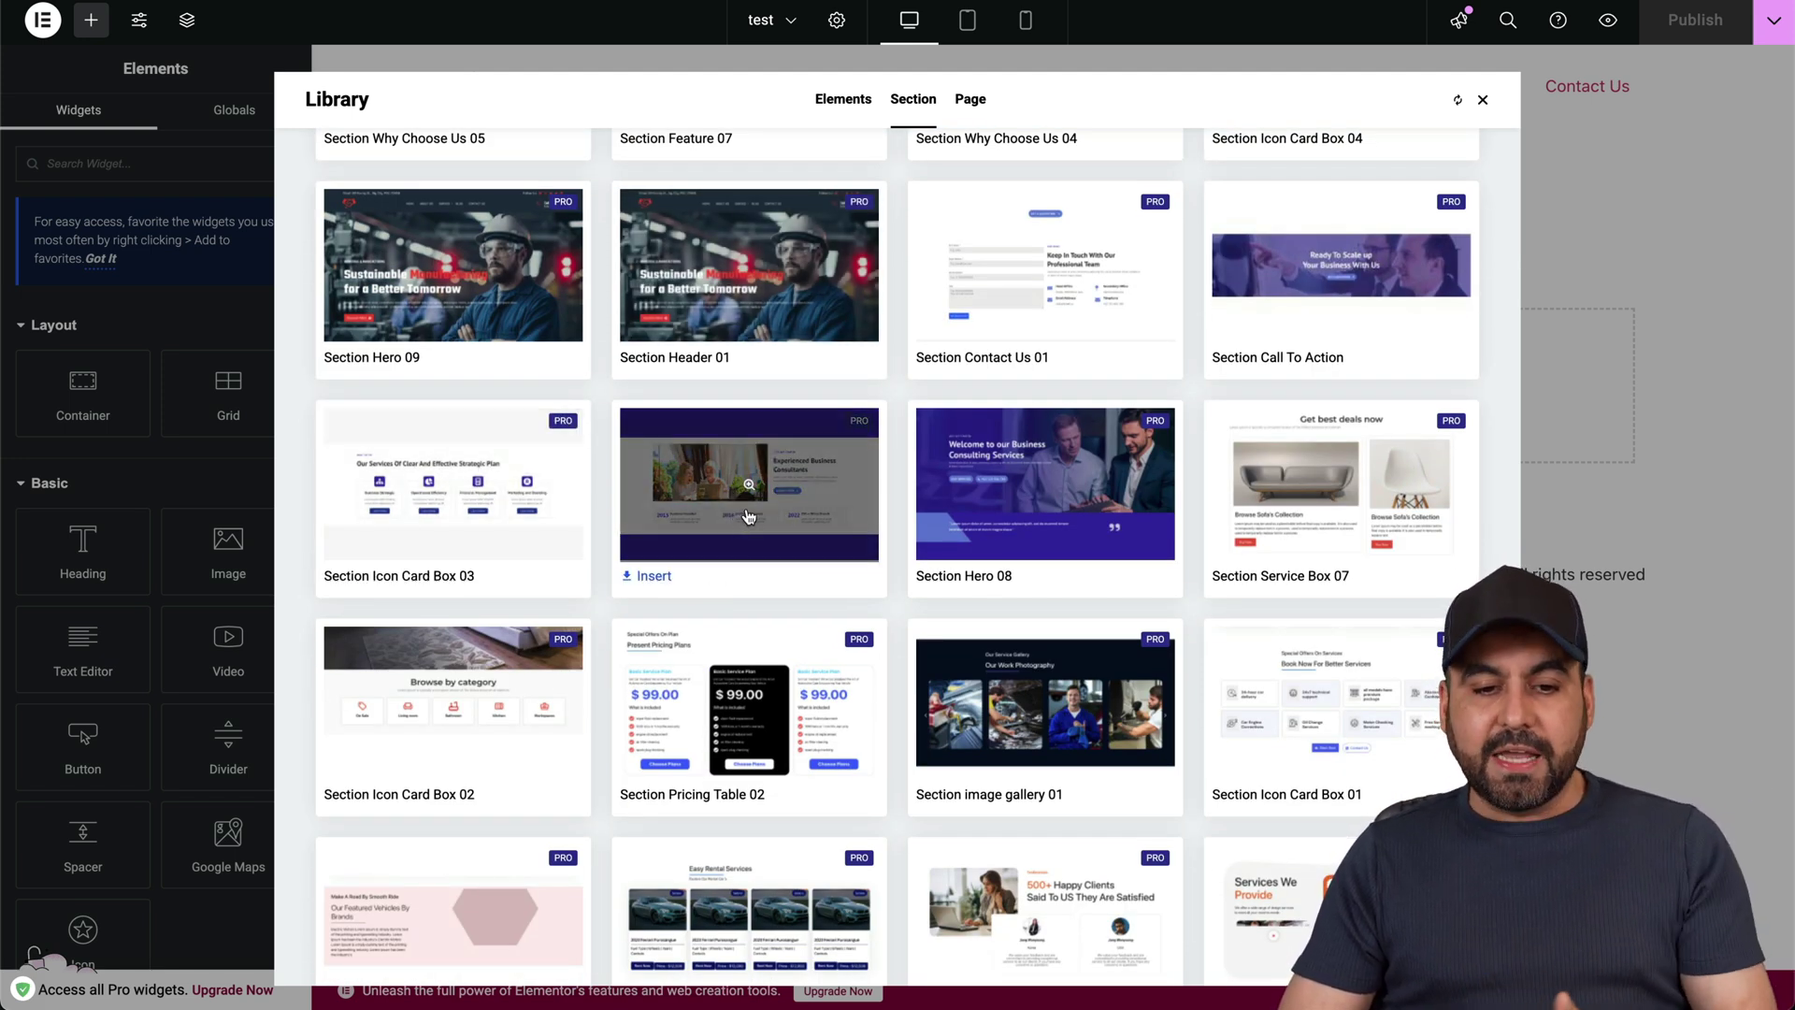
scroll(897, 524, "down", 7)
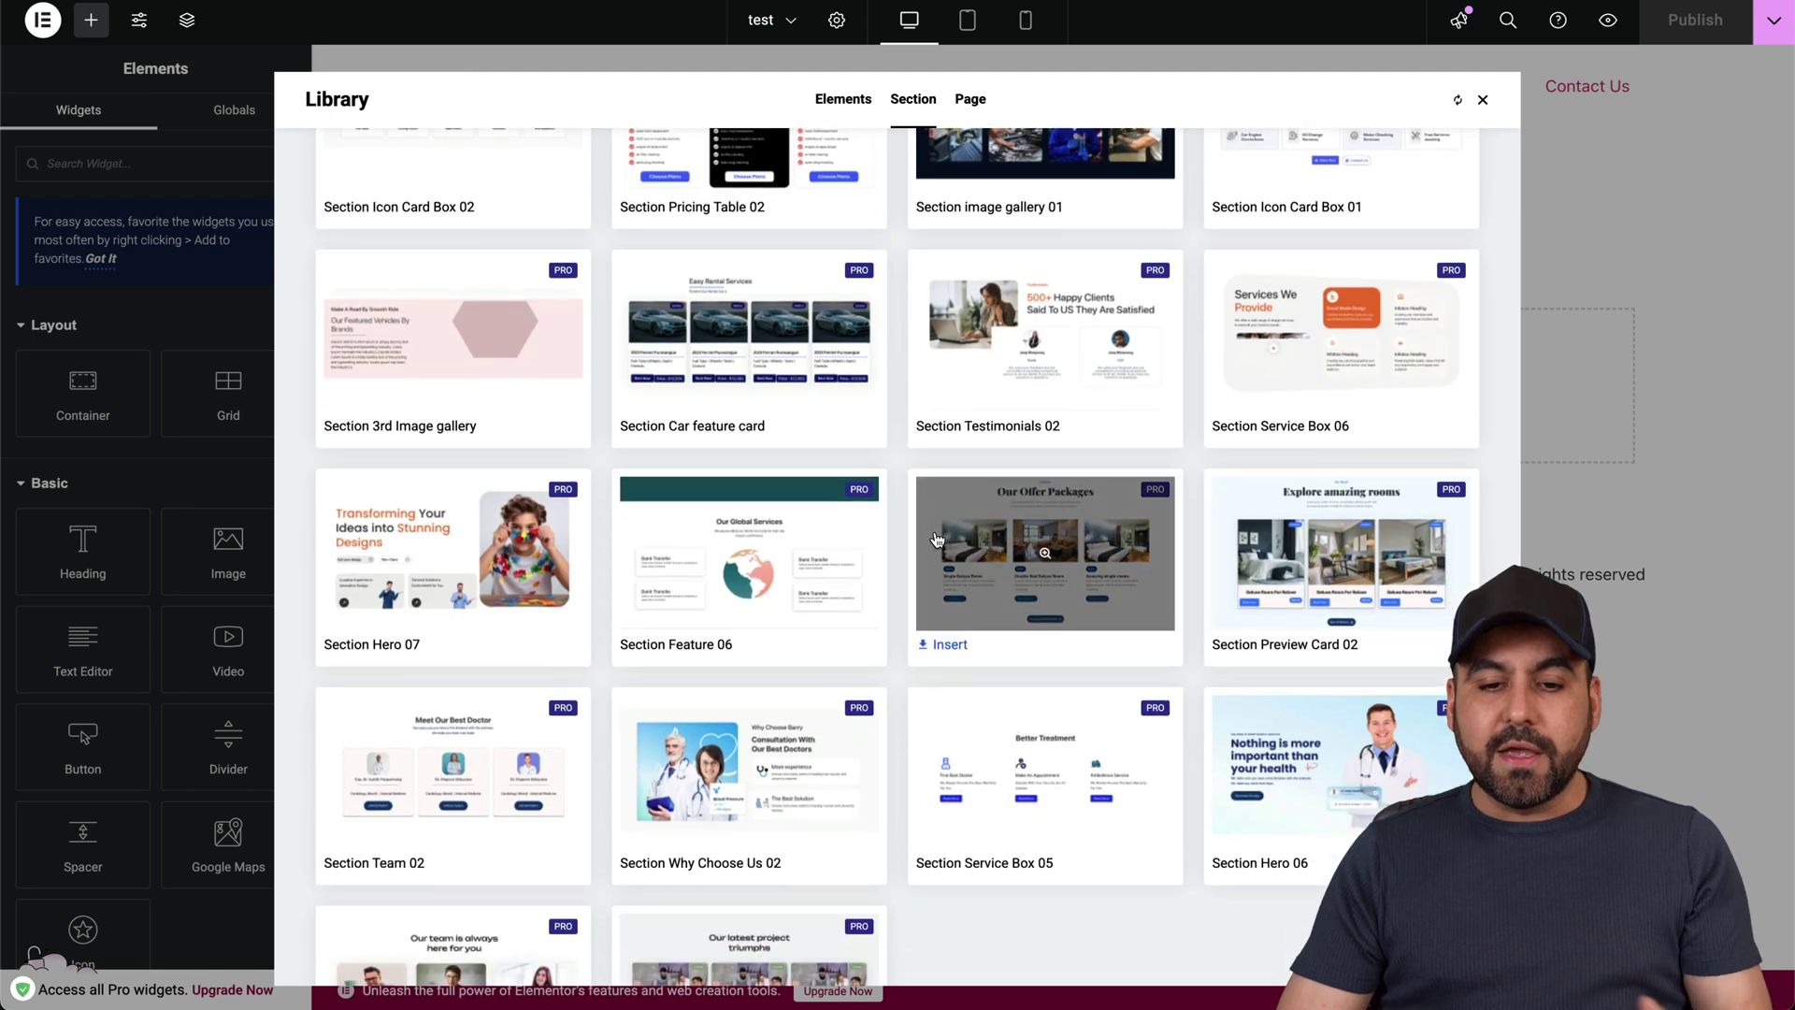
scroll(937, 539, "up", 10)
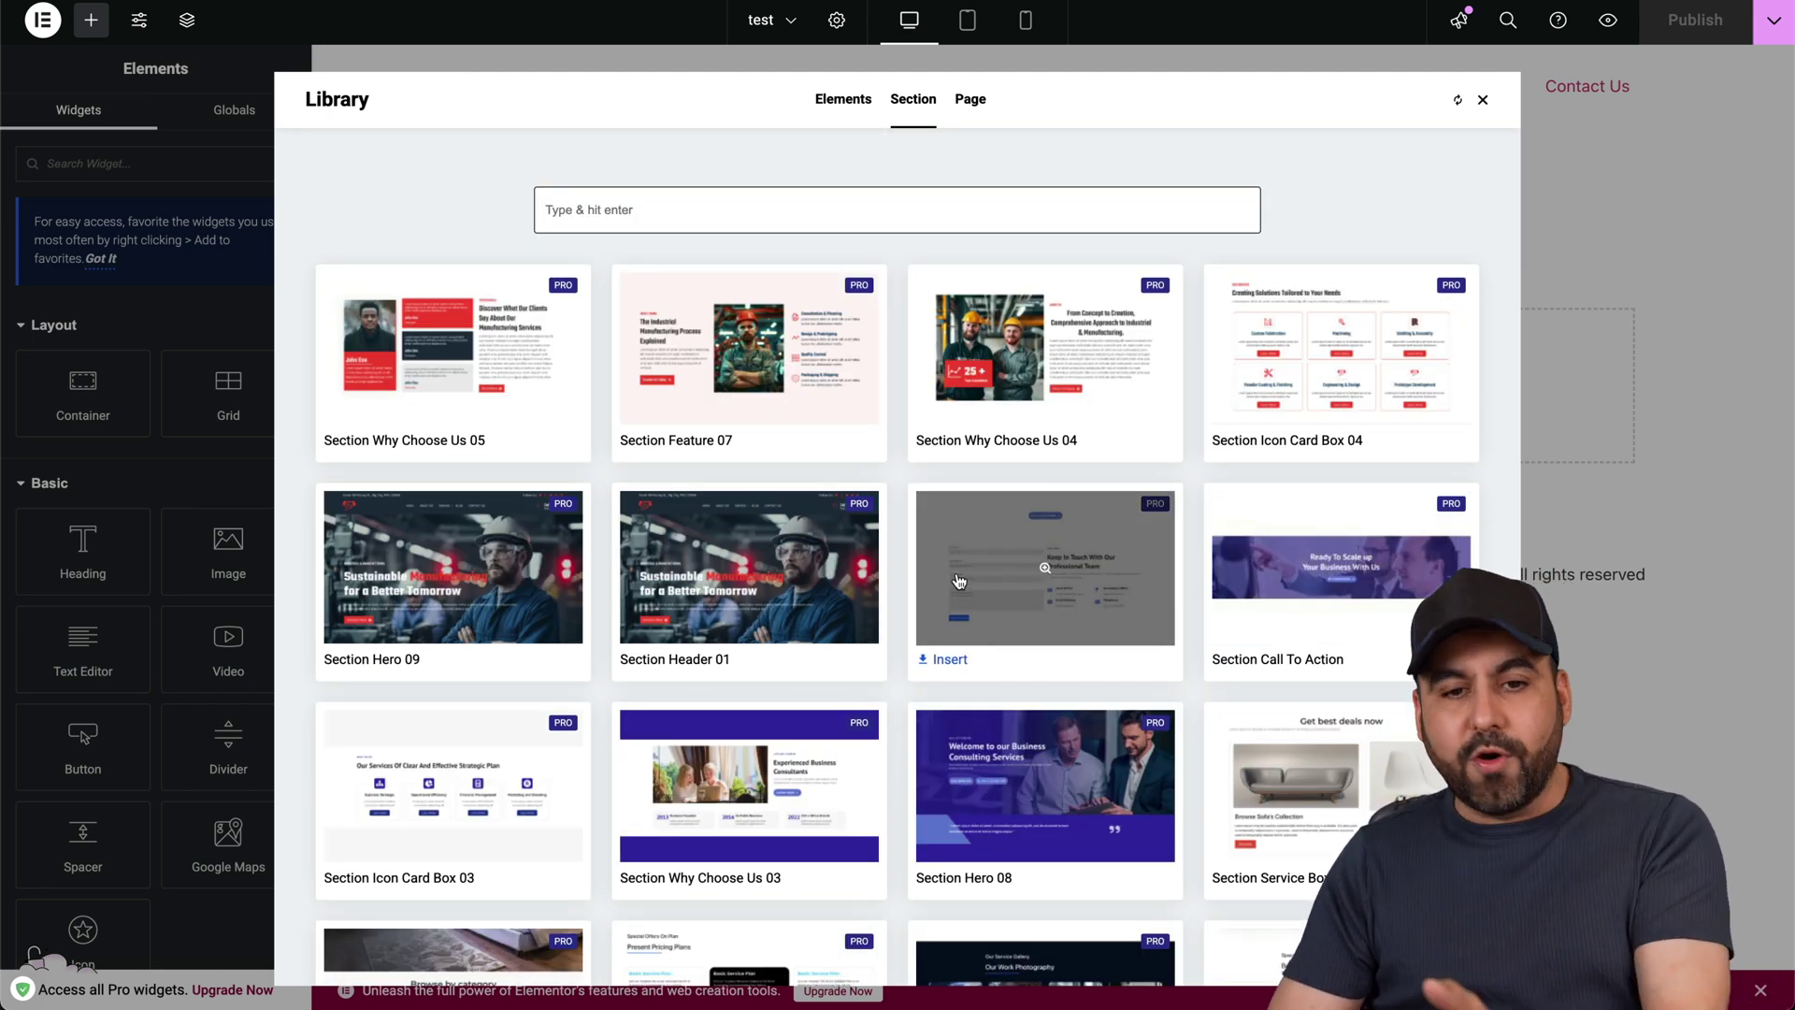
left_click(970, 101)
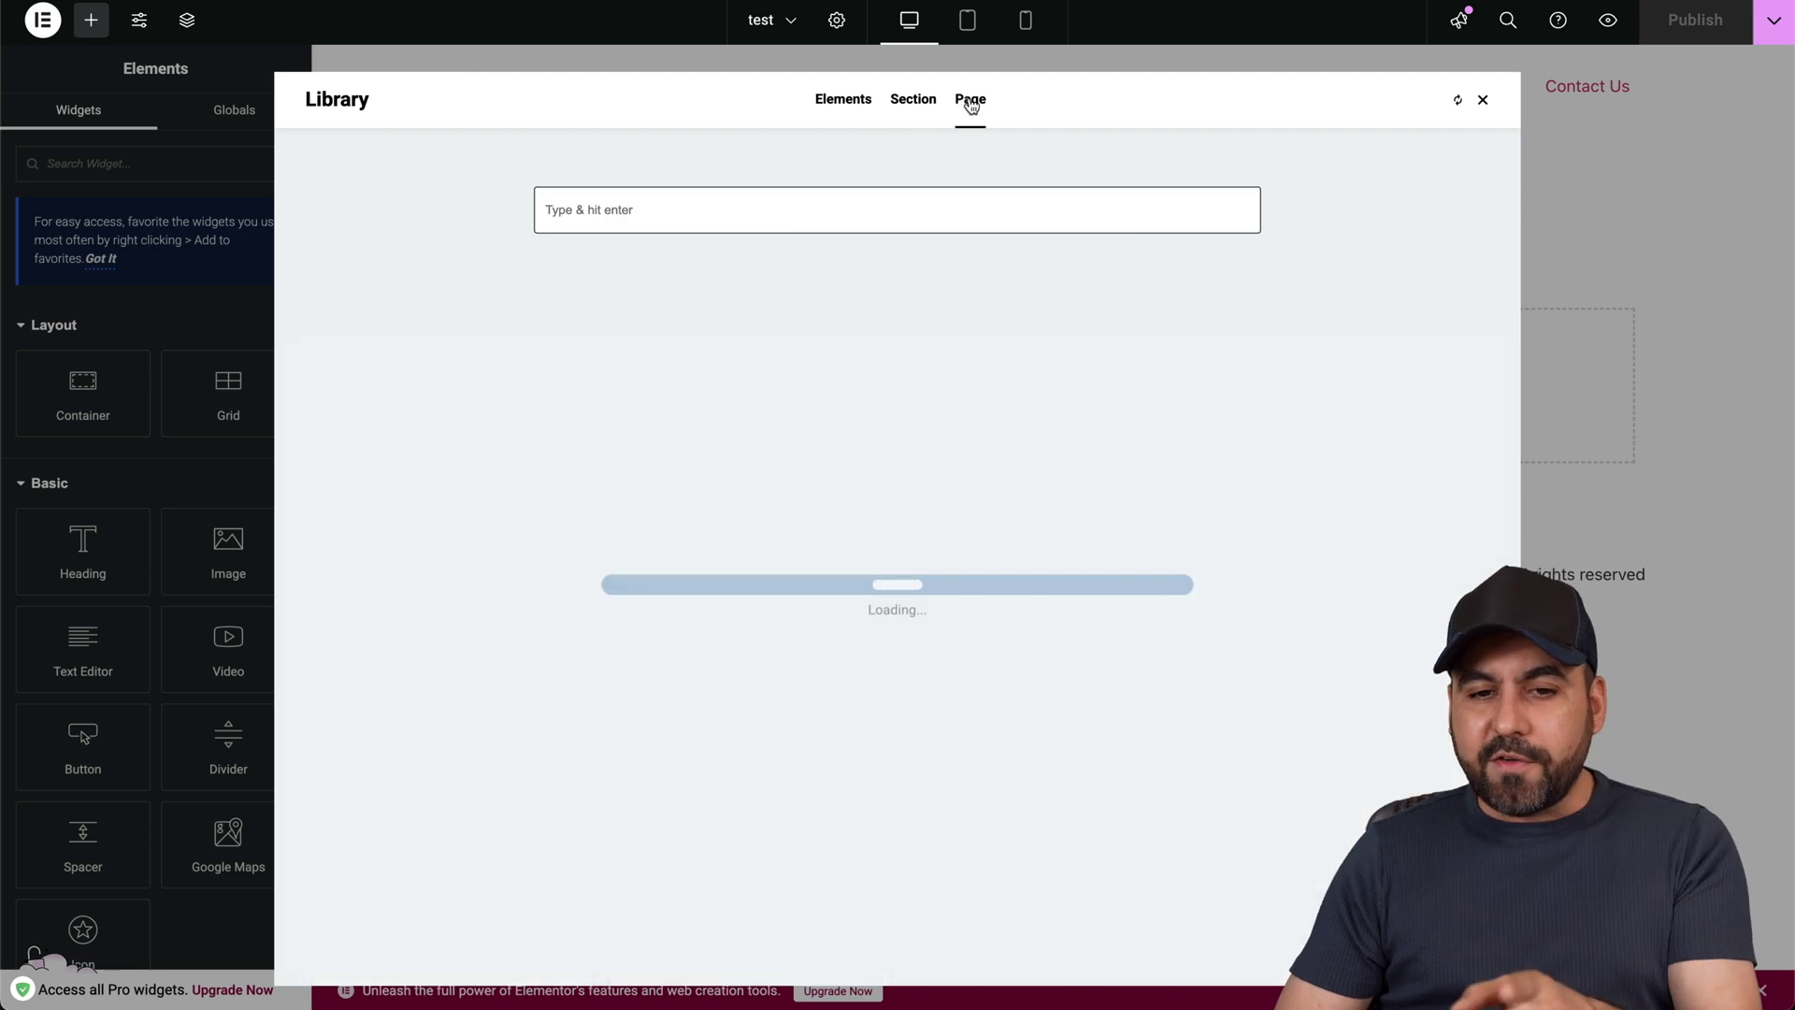
scroll(1029, 768, "down", 10)
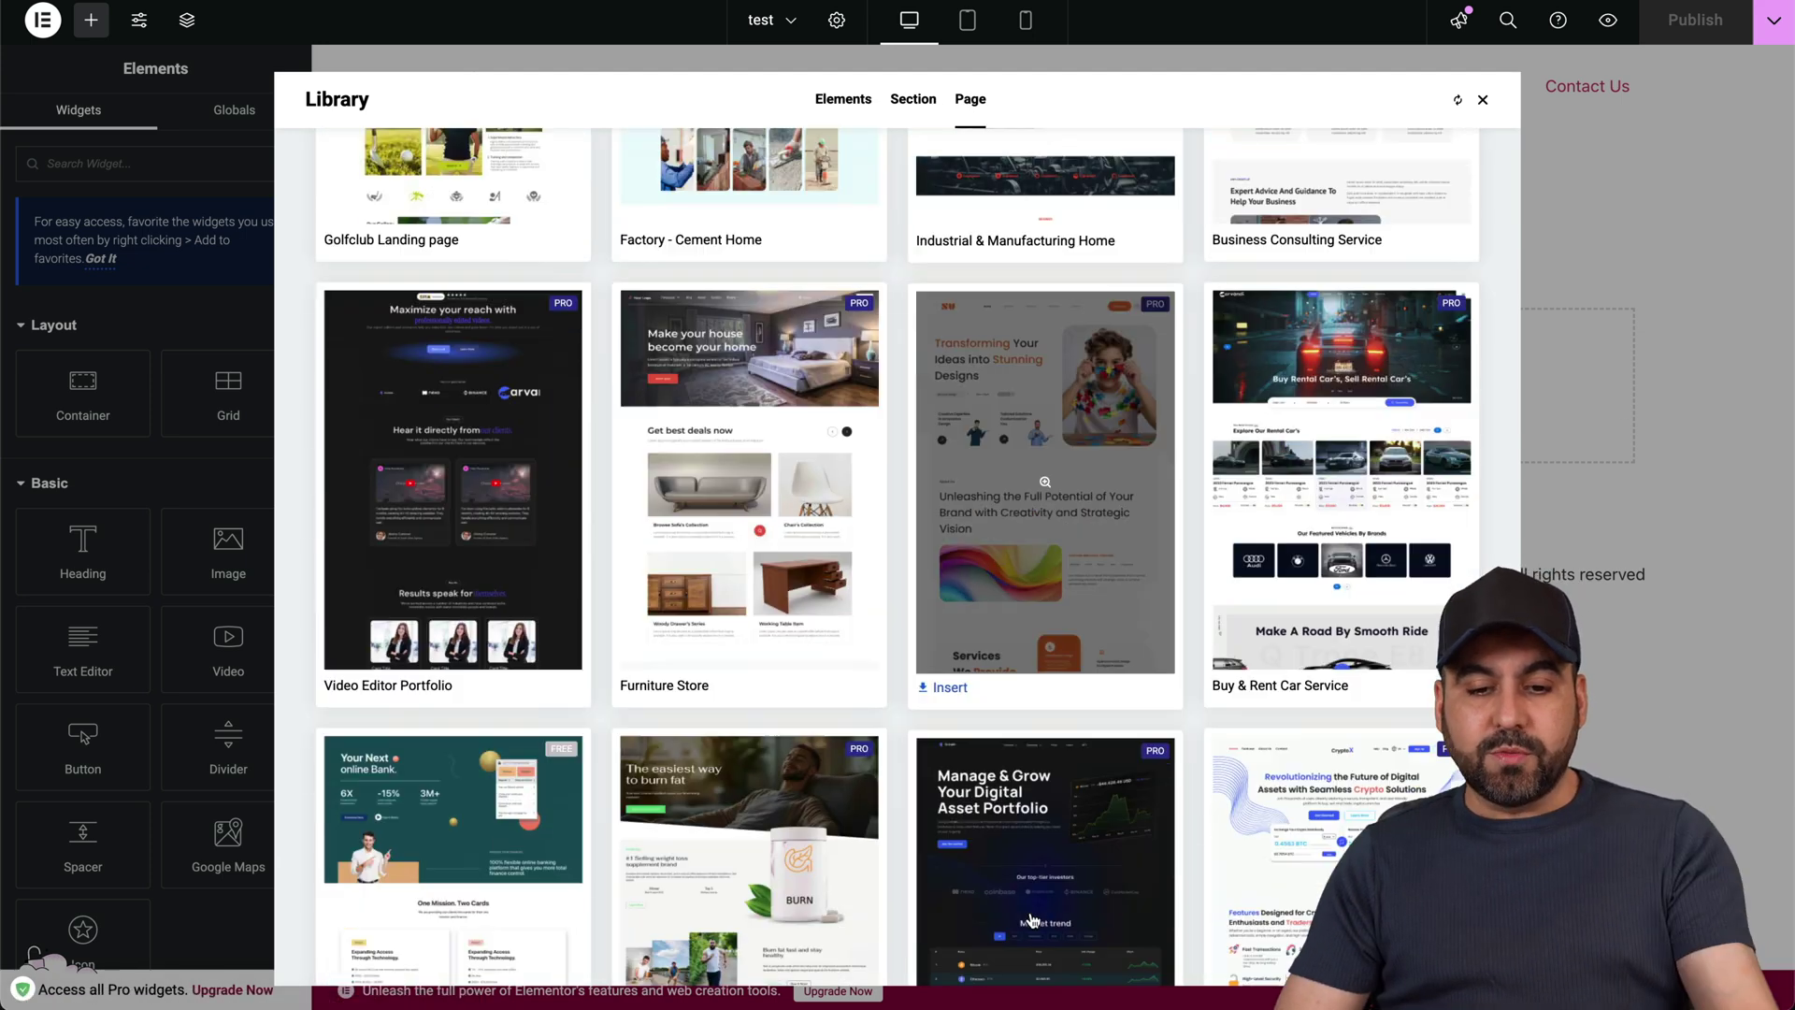
scroll(1032, 920, "down", 6)
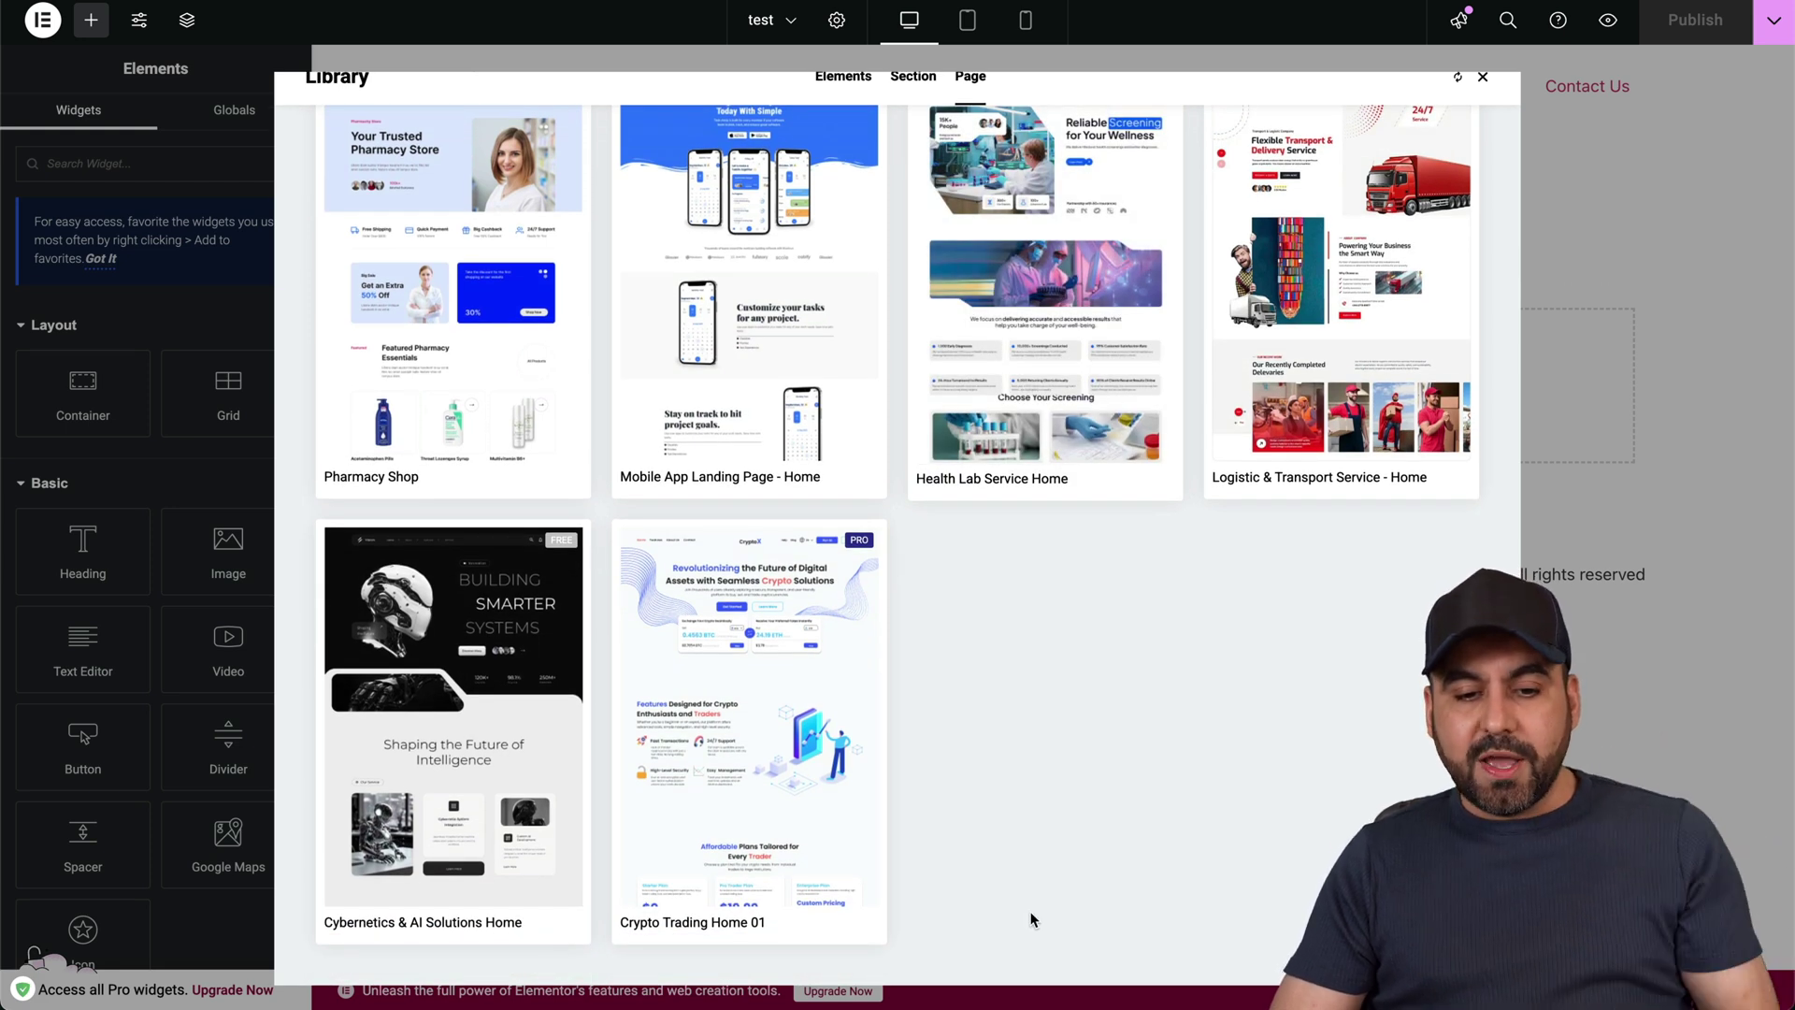
mouse_move(792, 713)
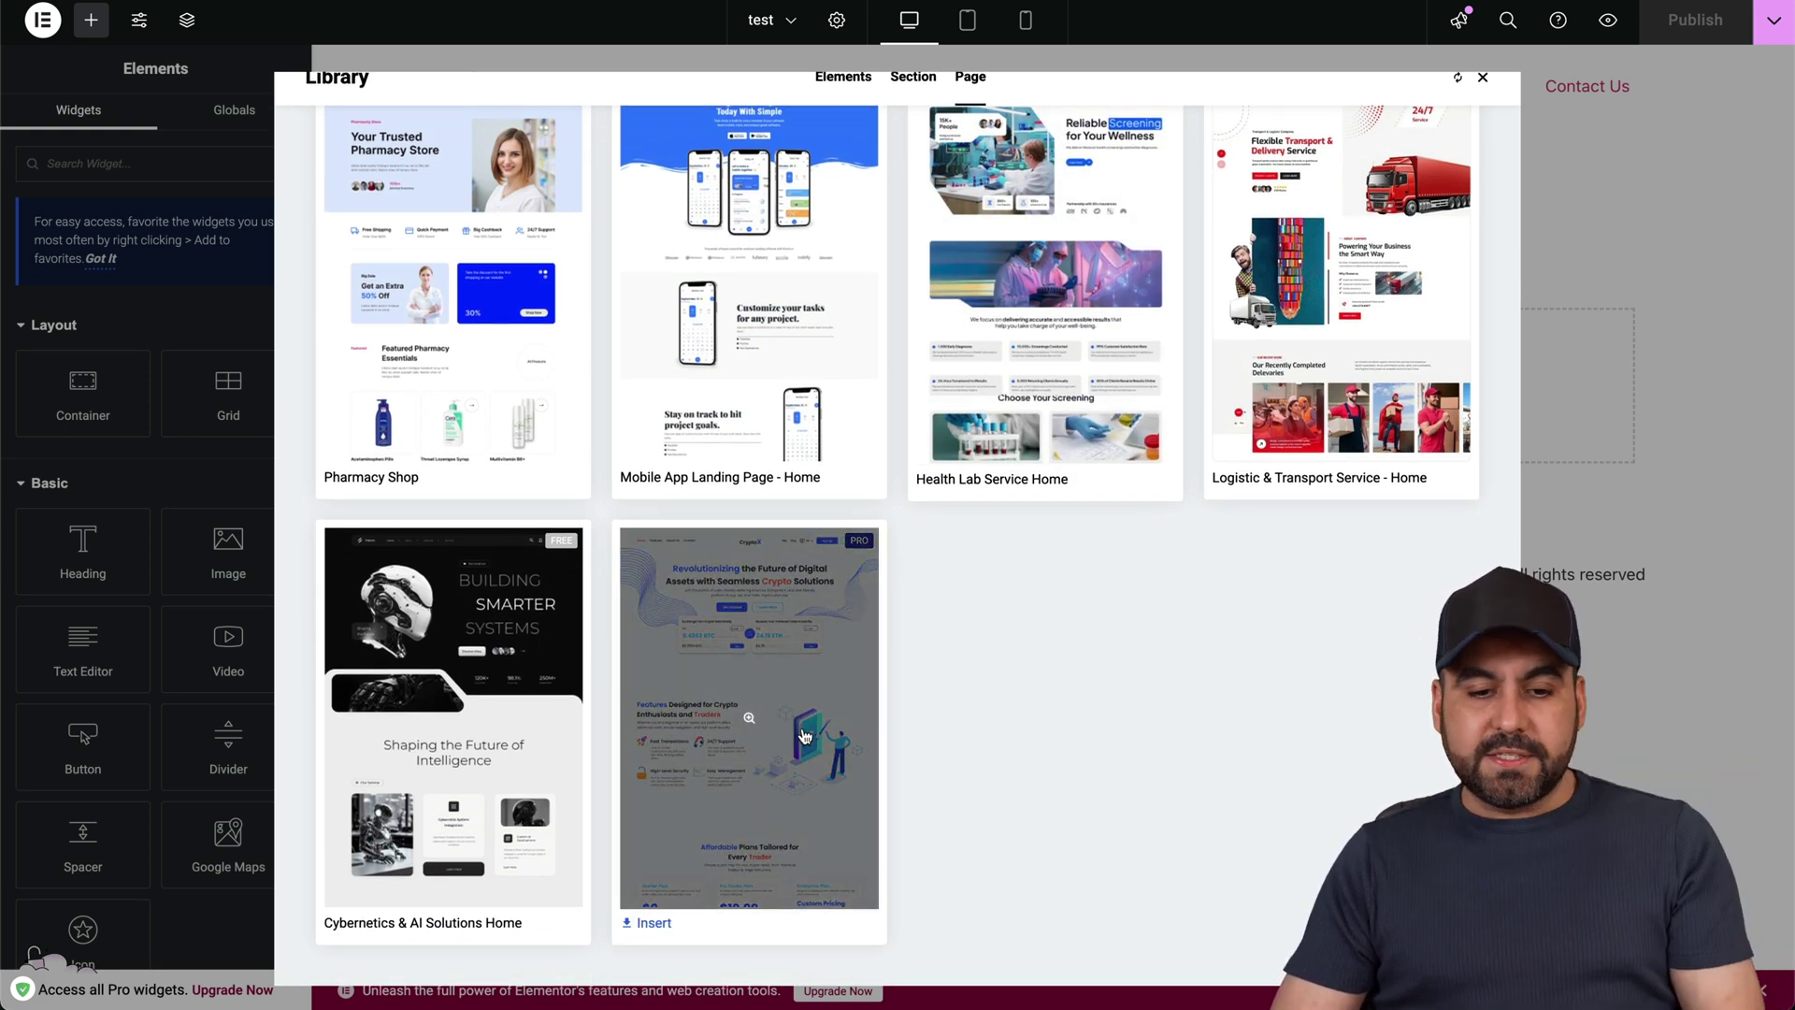
left_click(649, 923)
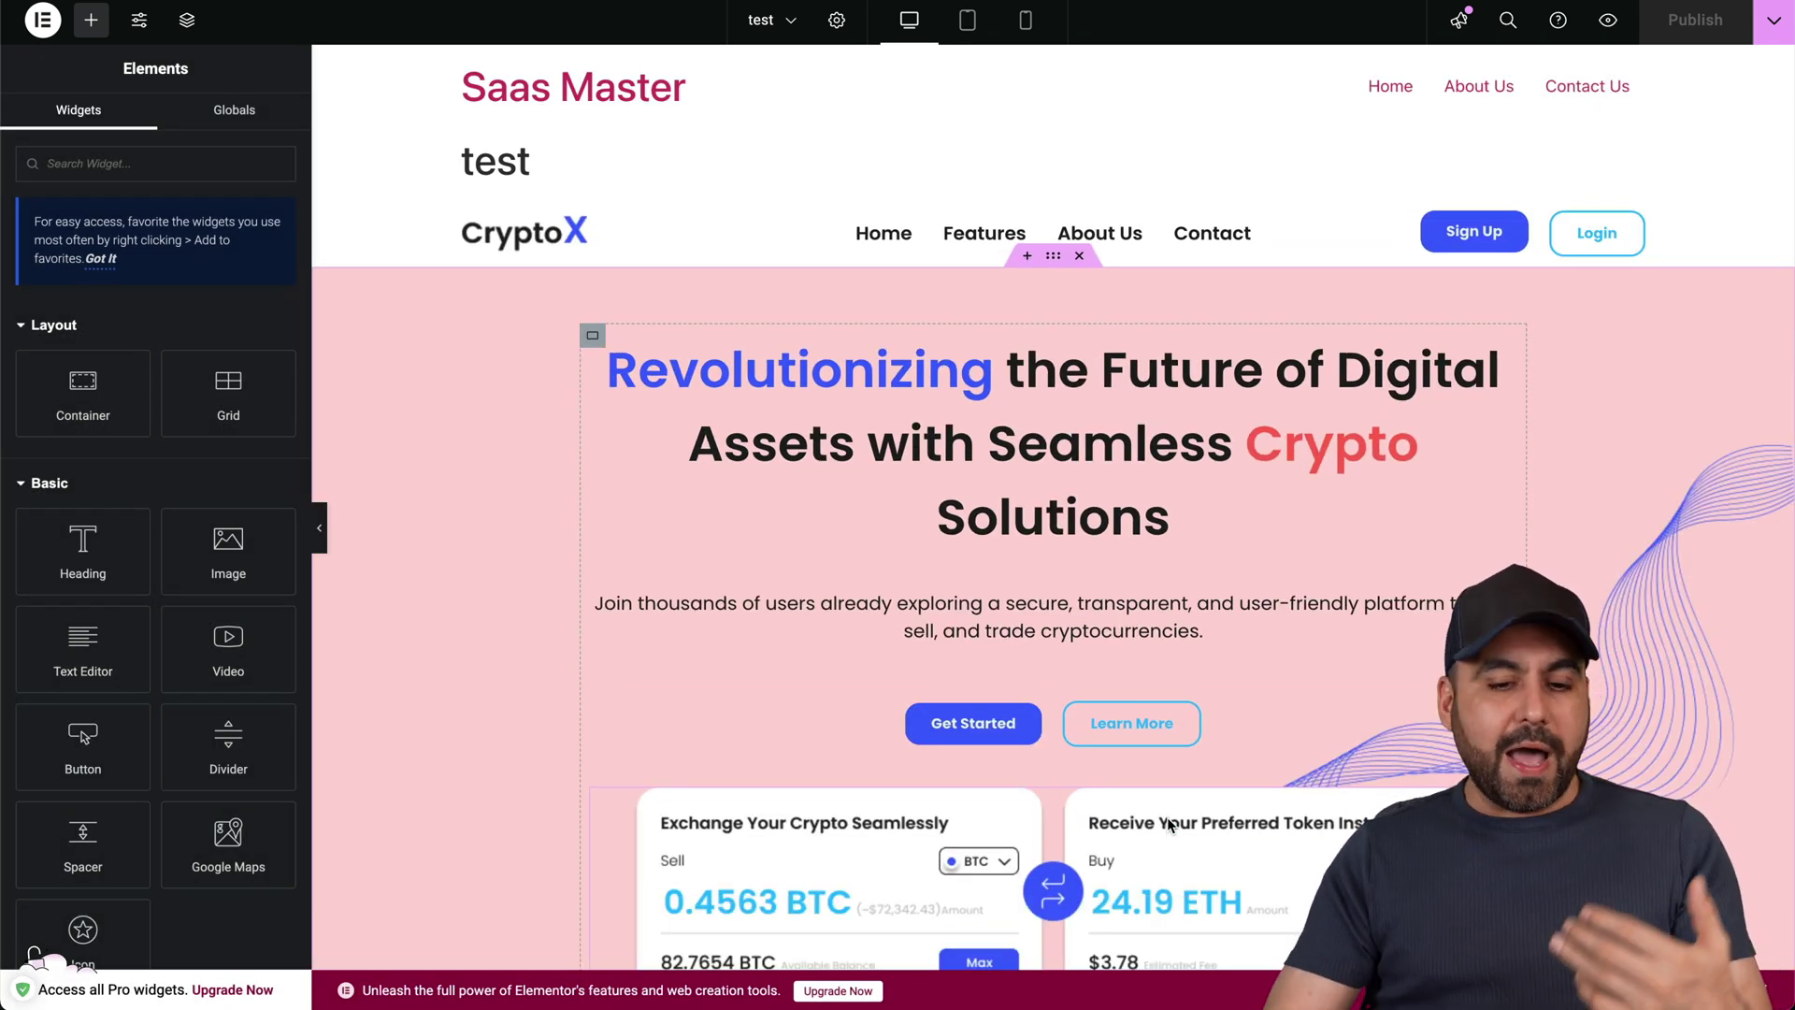
Inspect the Fast Transactions infobox and the floating illustration's settings.
scroll(1253, 664, "down", 10)
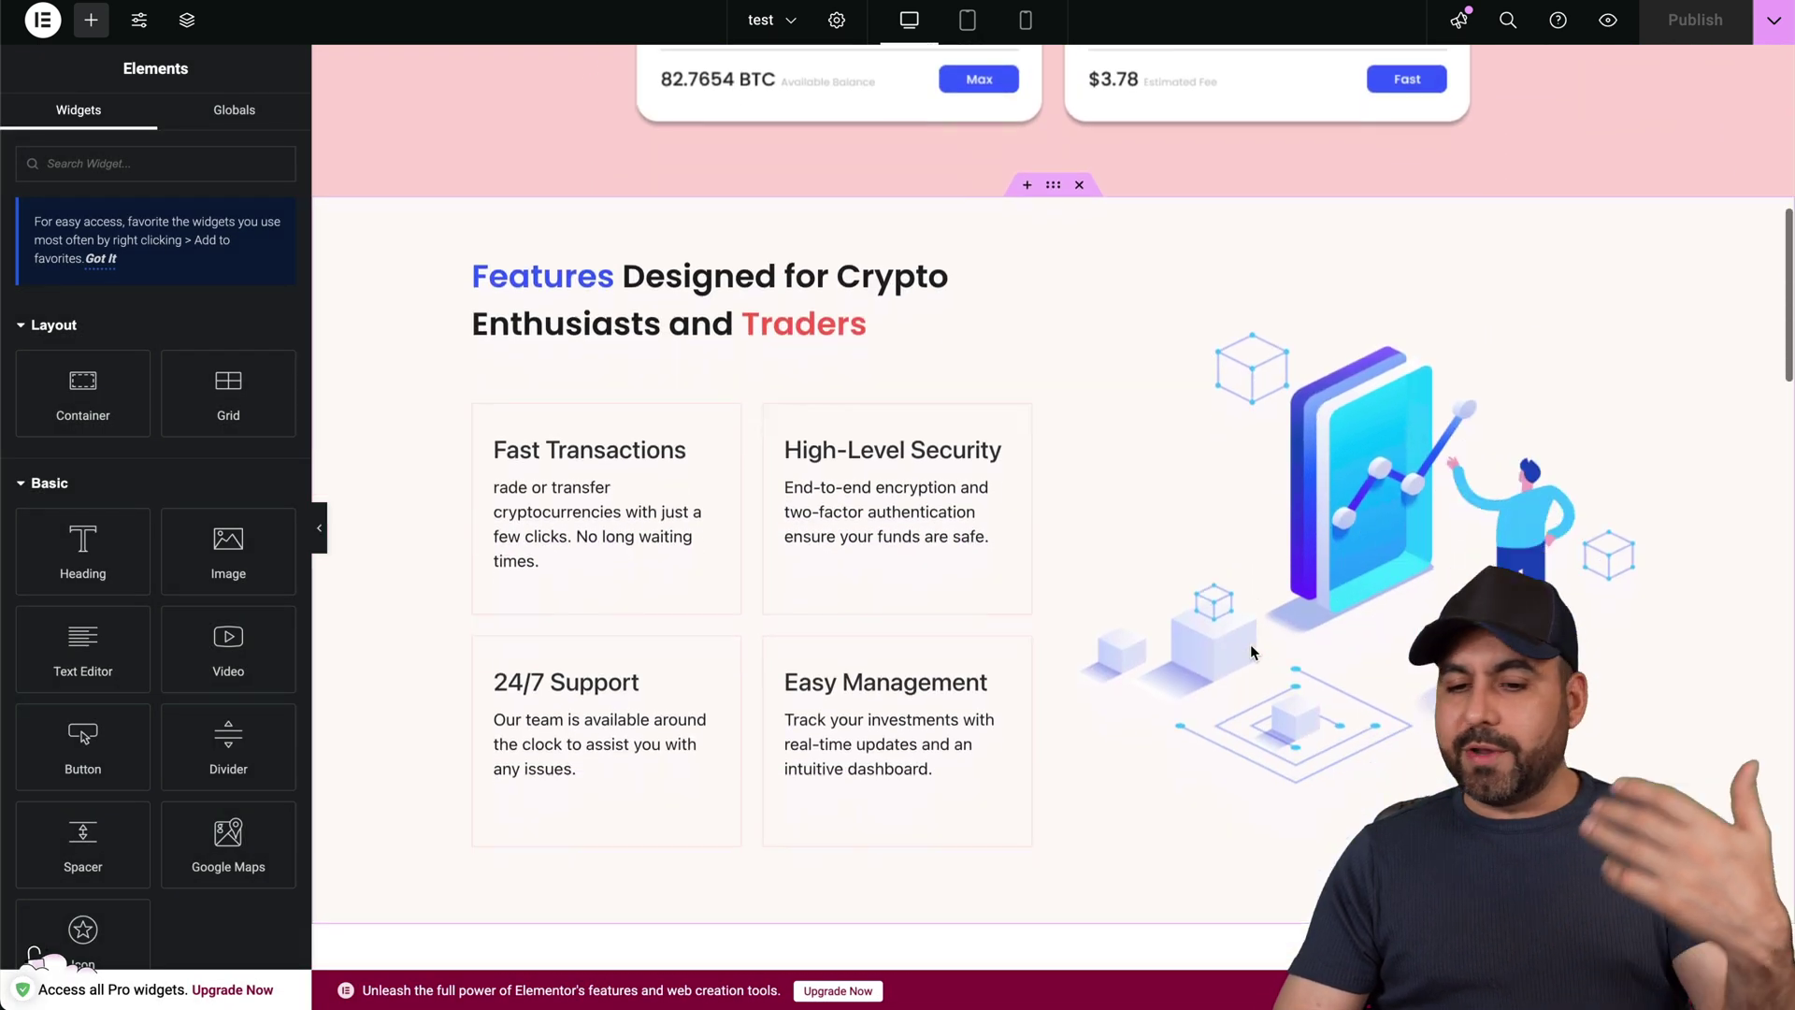
scroll(1253, 652, "down", 2)
left_click(914, 445)
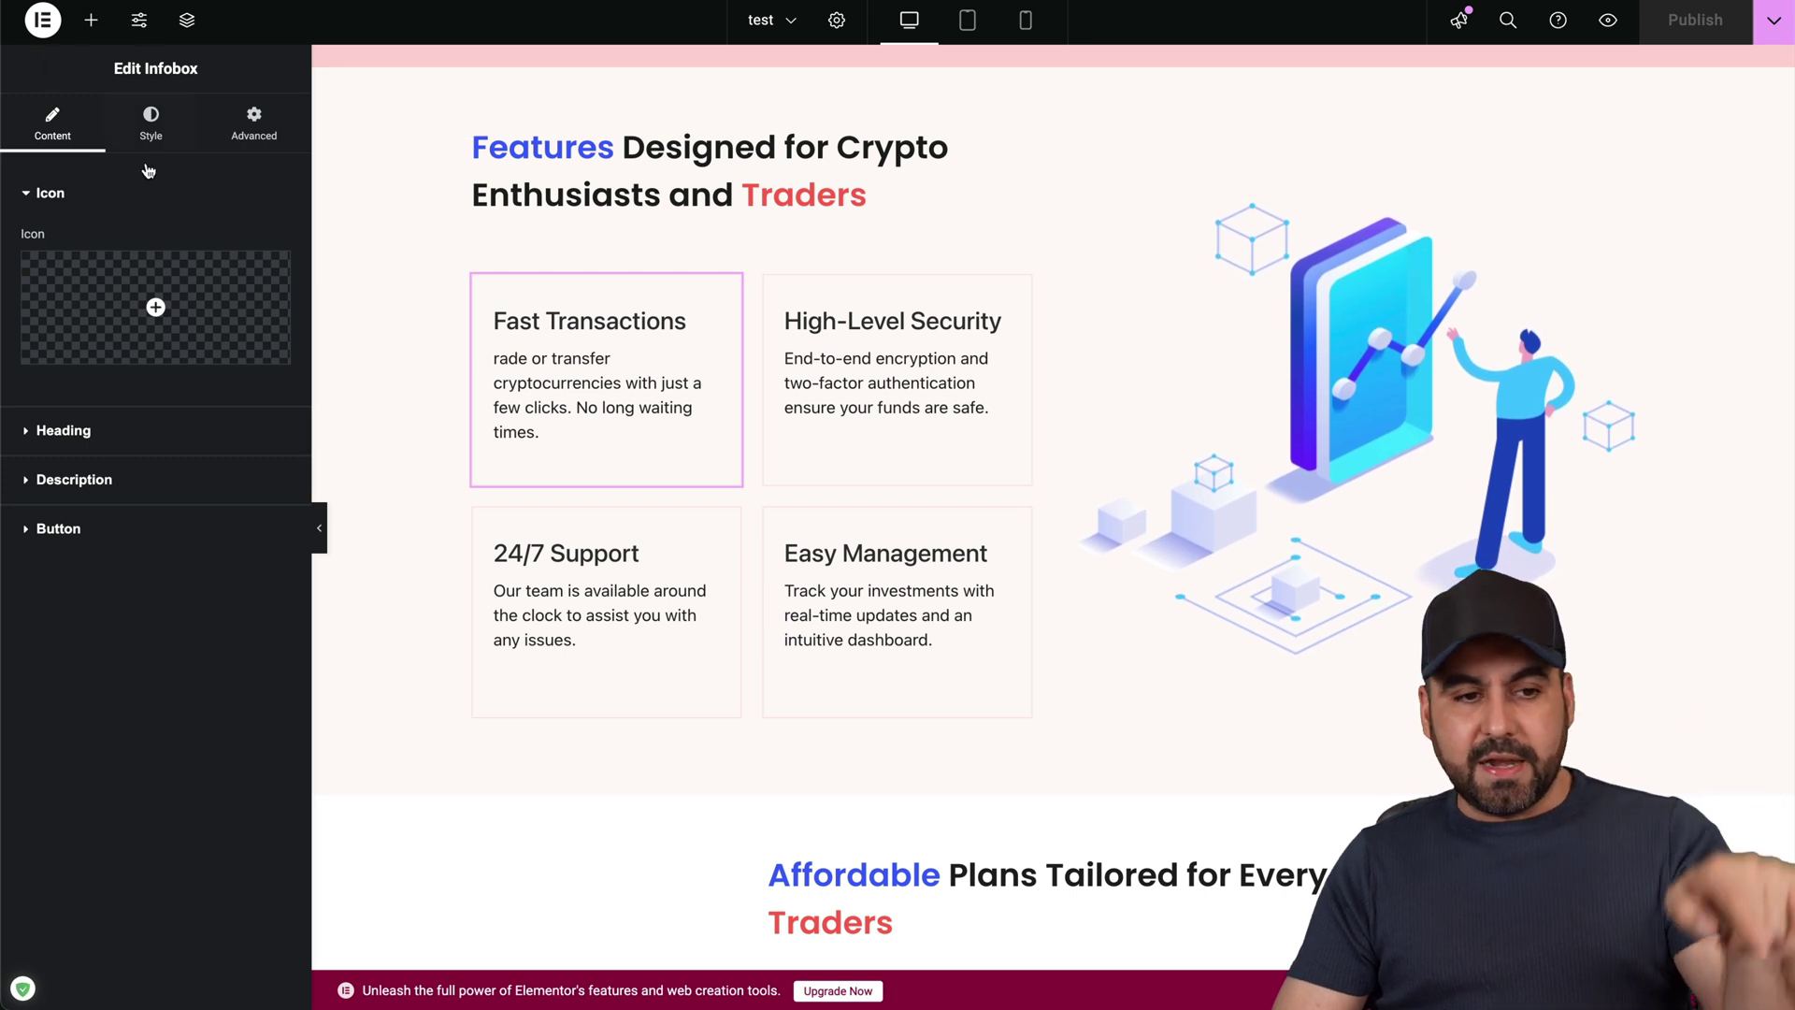
left_click(1290, 414)
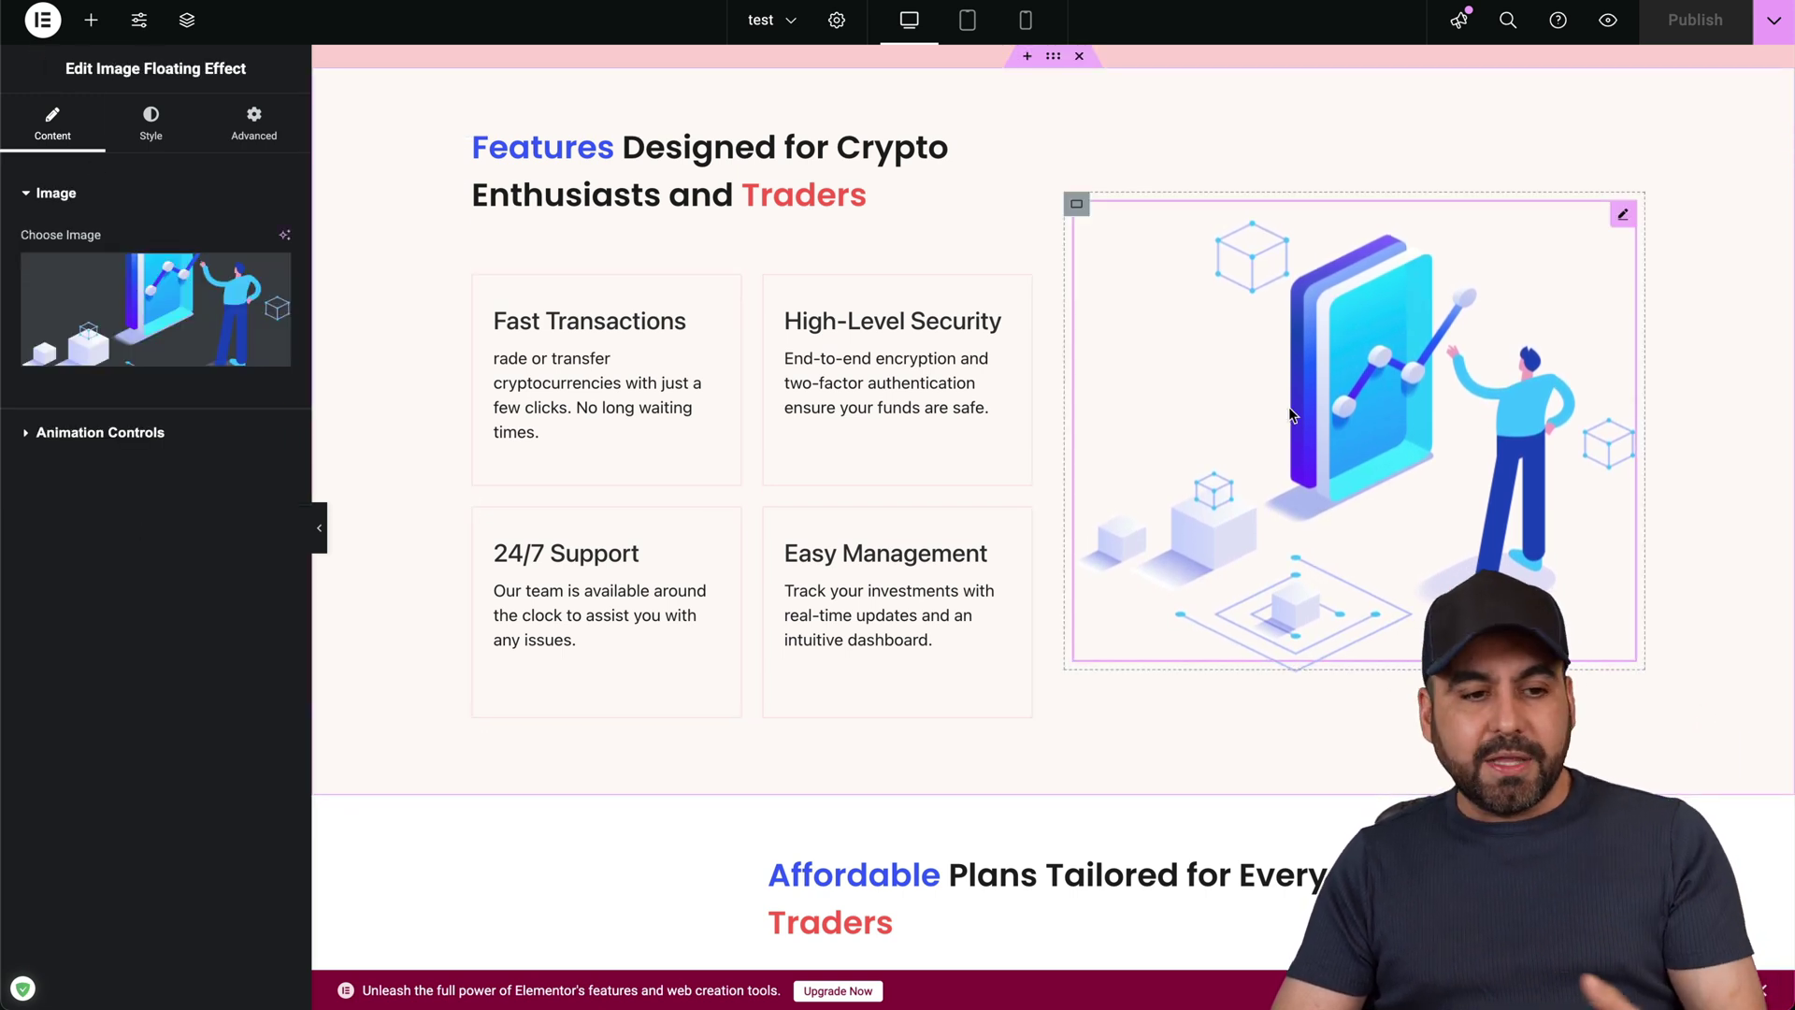
Scroll through the template's features, pricing and blog sections, then restore the widget list.
scroll(1267, 428, "down", 15)
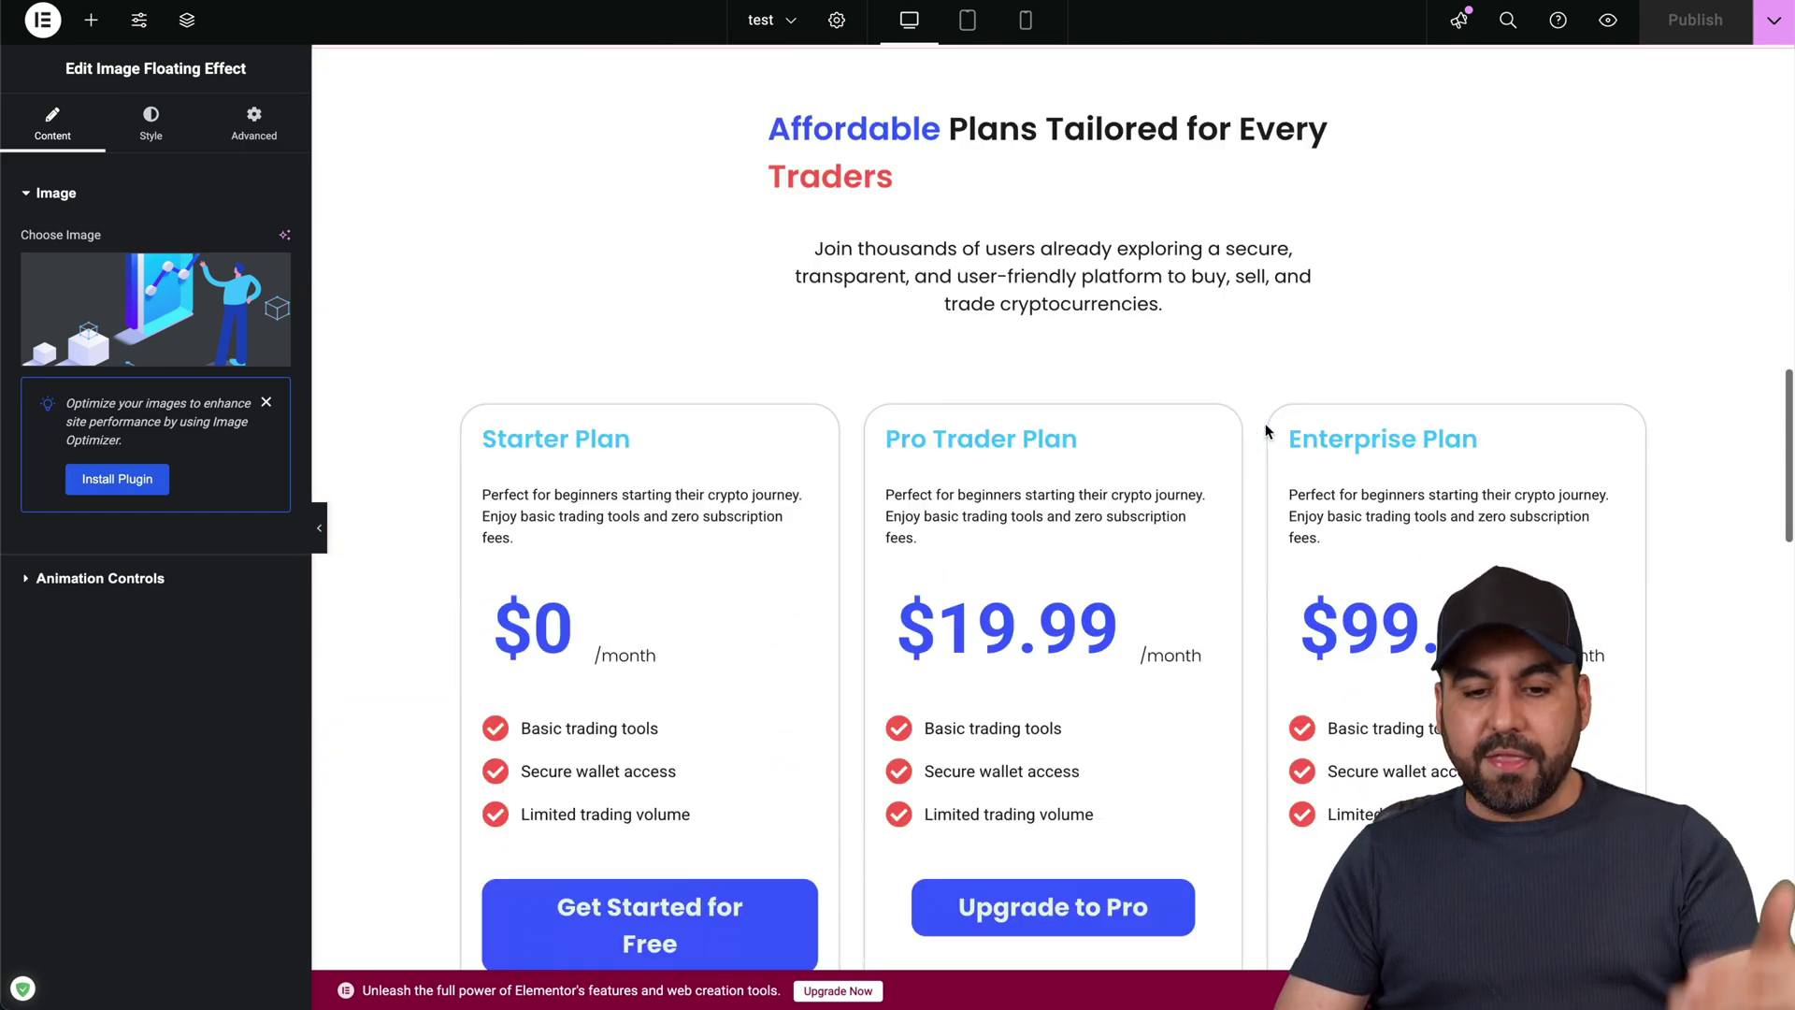
scroll(1266, 428, "down", 15)
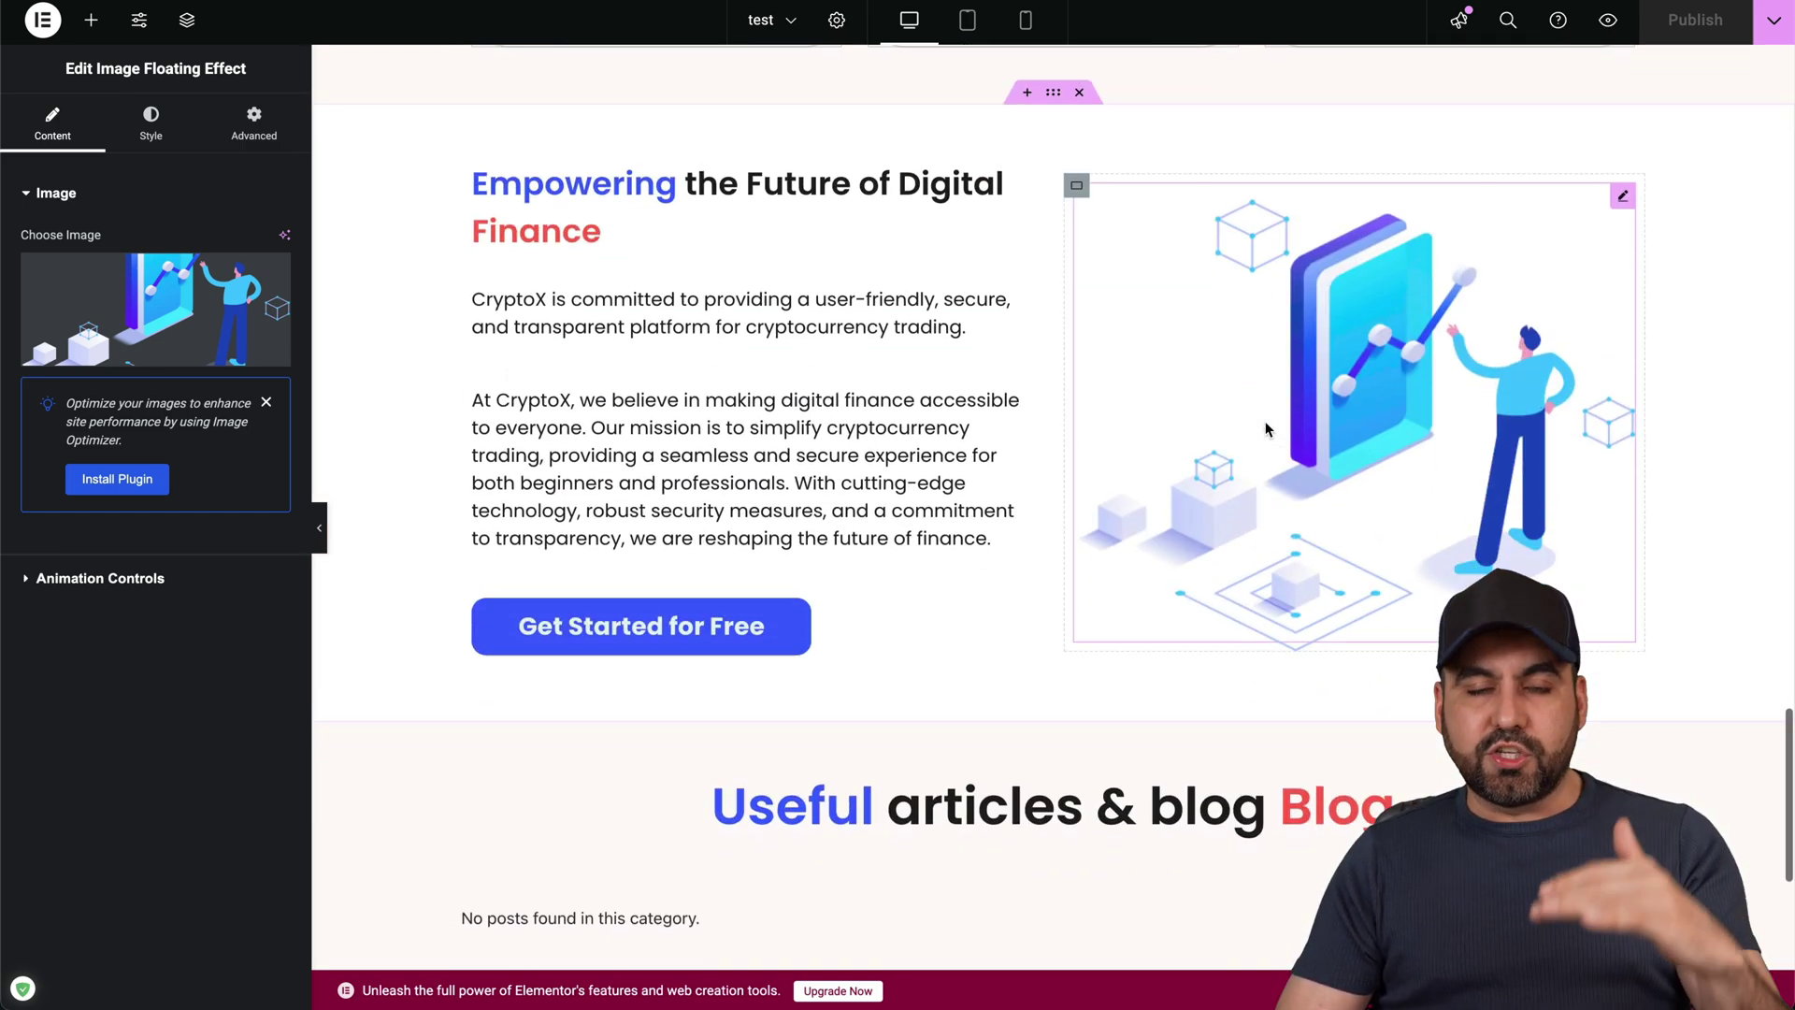
scroll(1267, 428, "down", 6)
scroll(1267, 428, "up", 20)
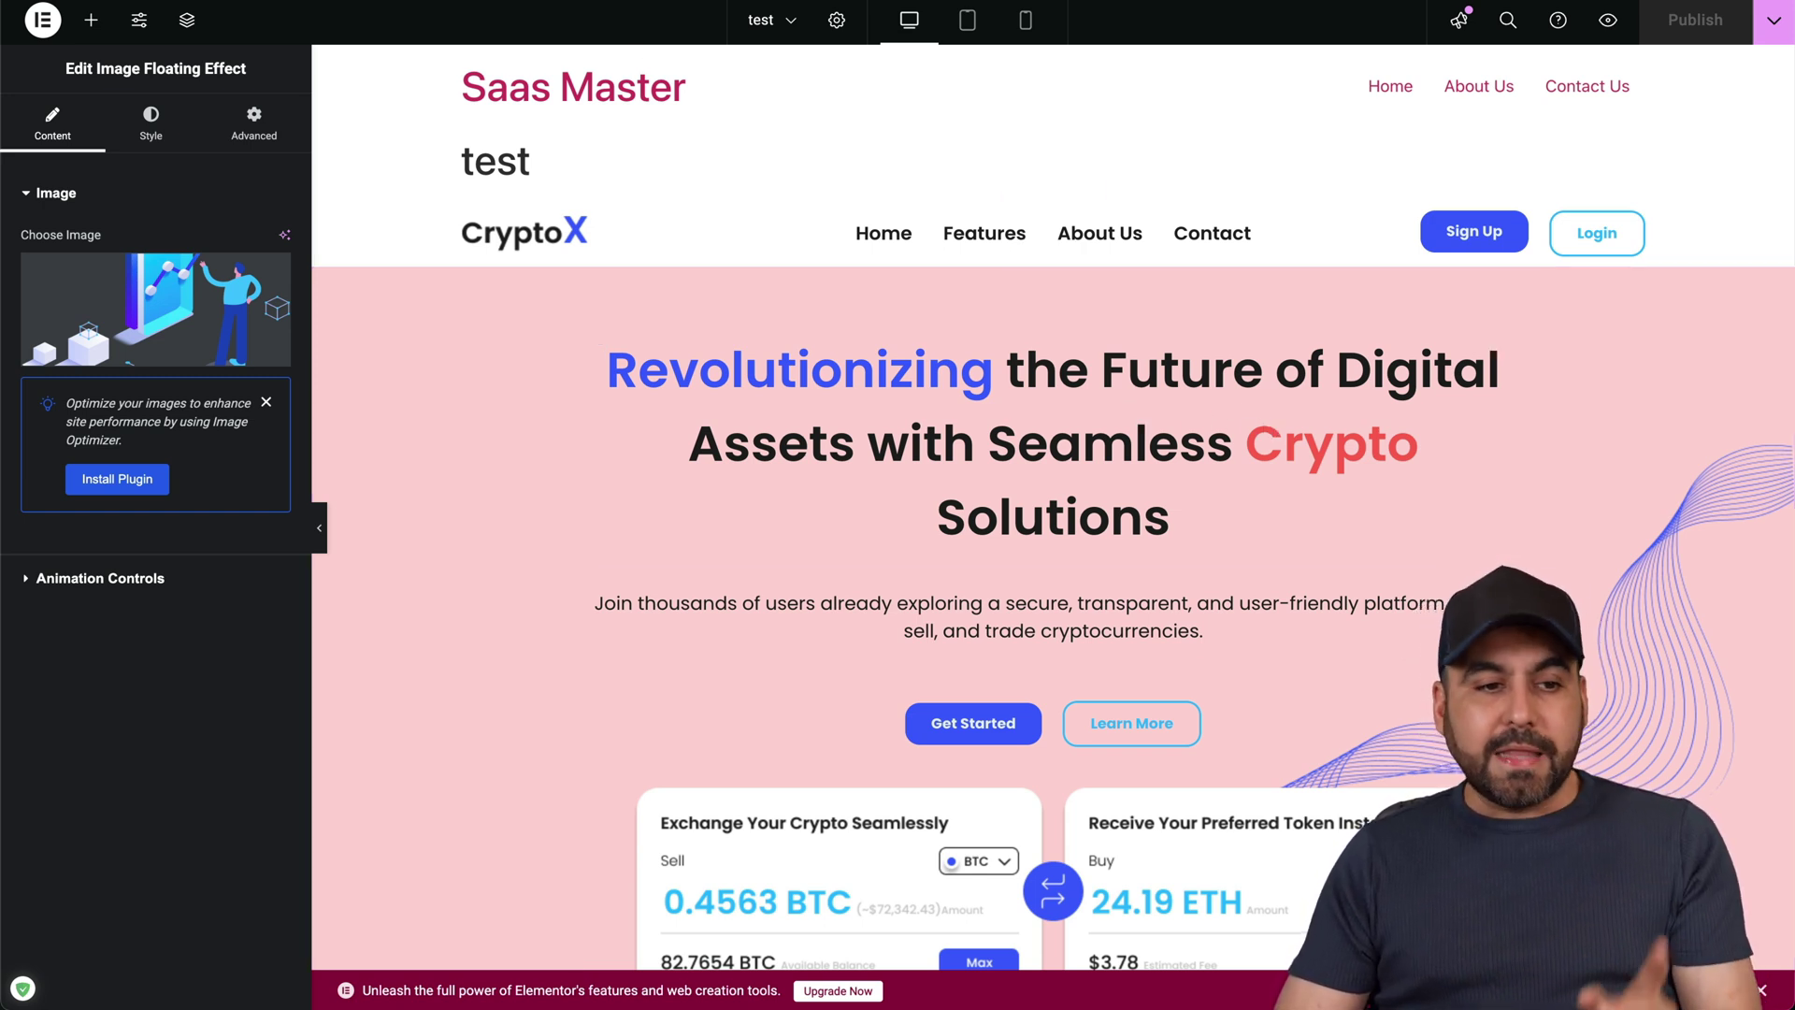
left_click(91, 20)
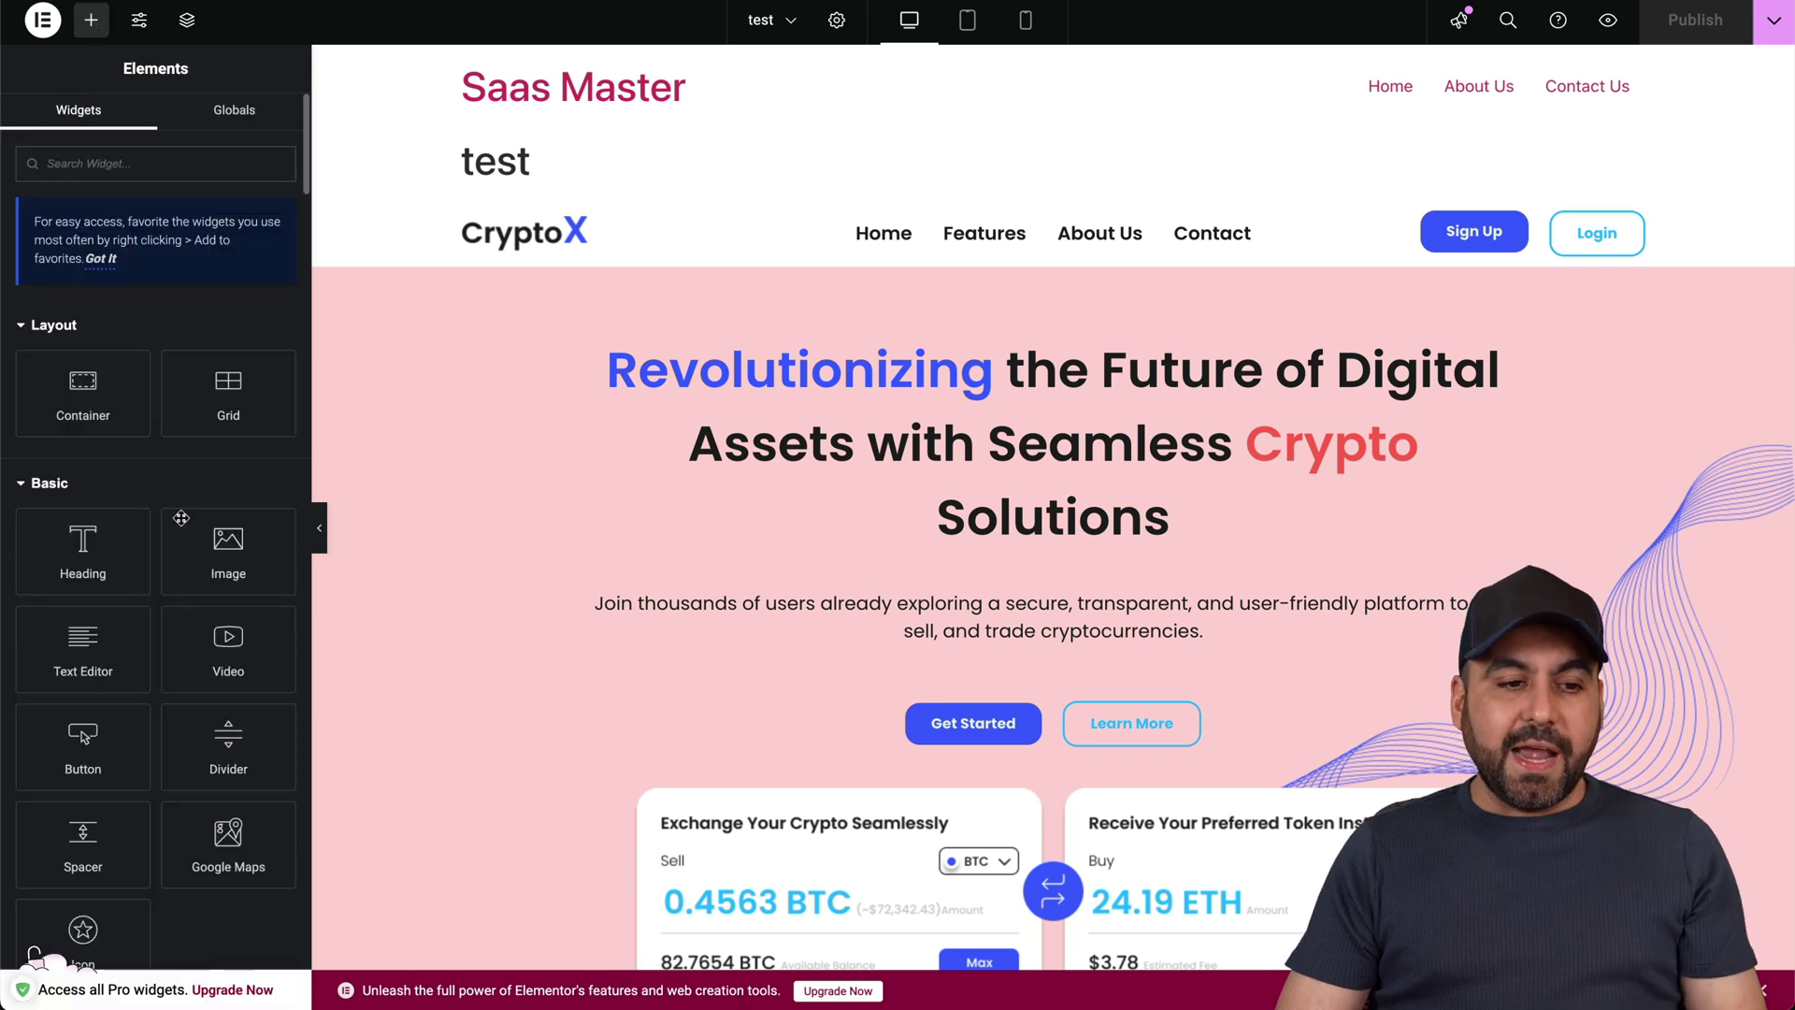
Scroll to the Turbo Addons Pro widgets and drop Progress Milestones under the hero headline.
scroll(216, 685, "down", 7)
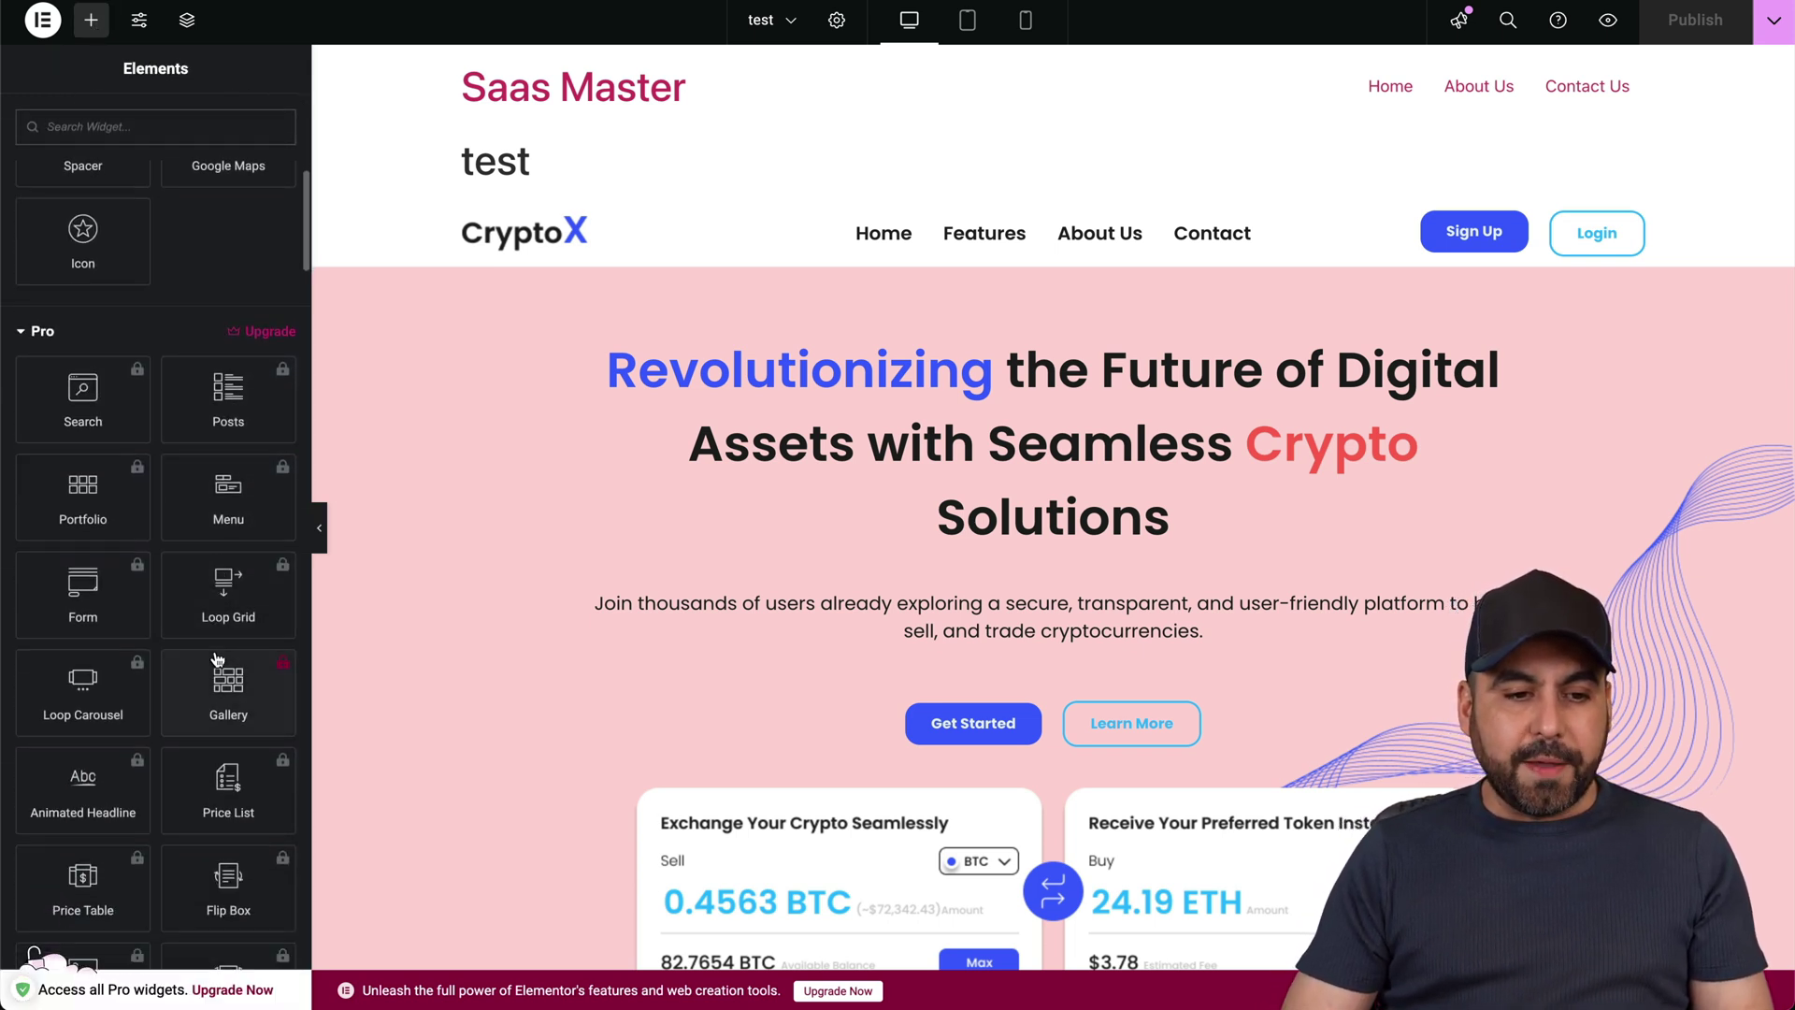
scroll(216, 659, "up", 8)
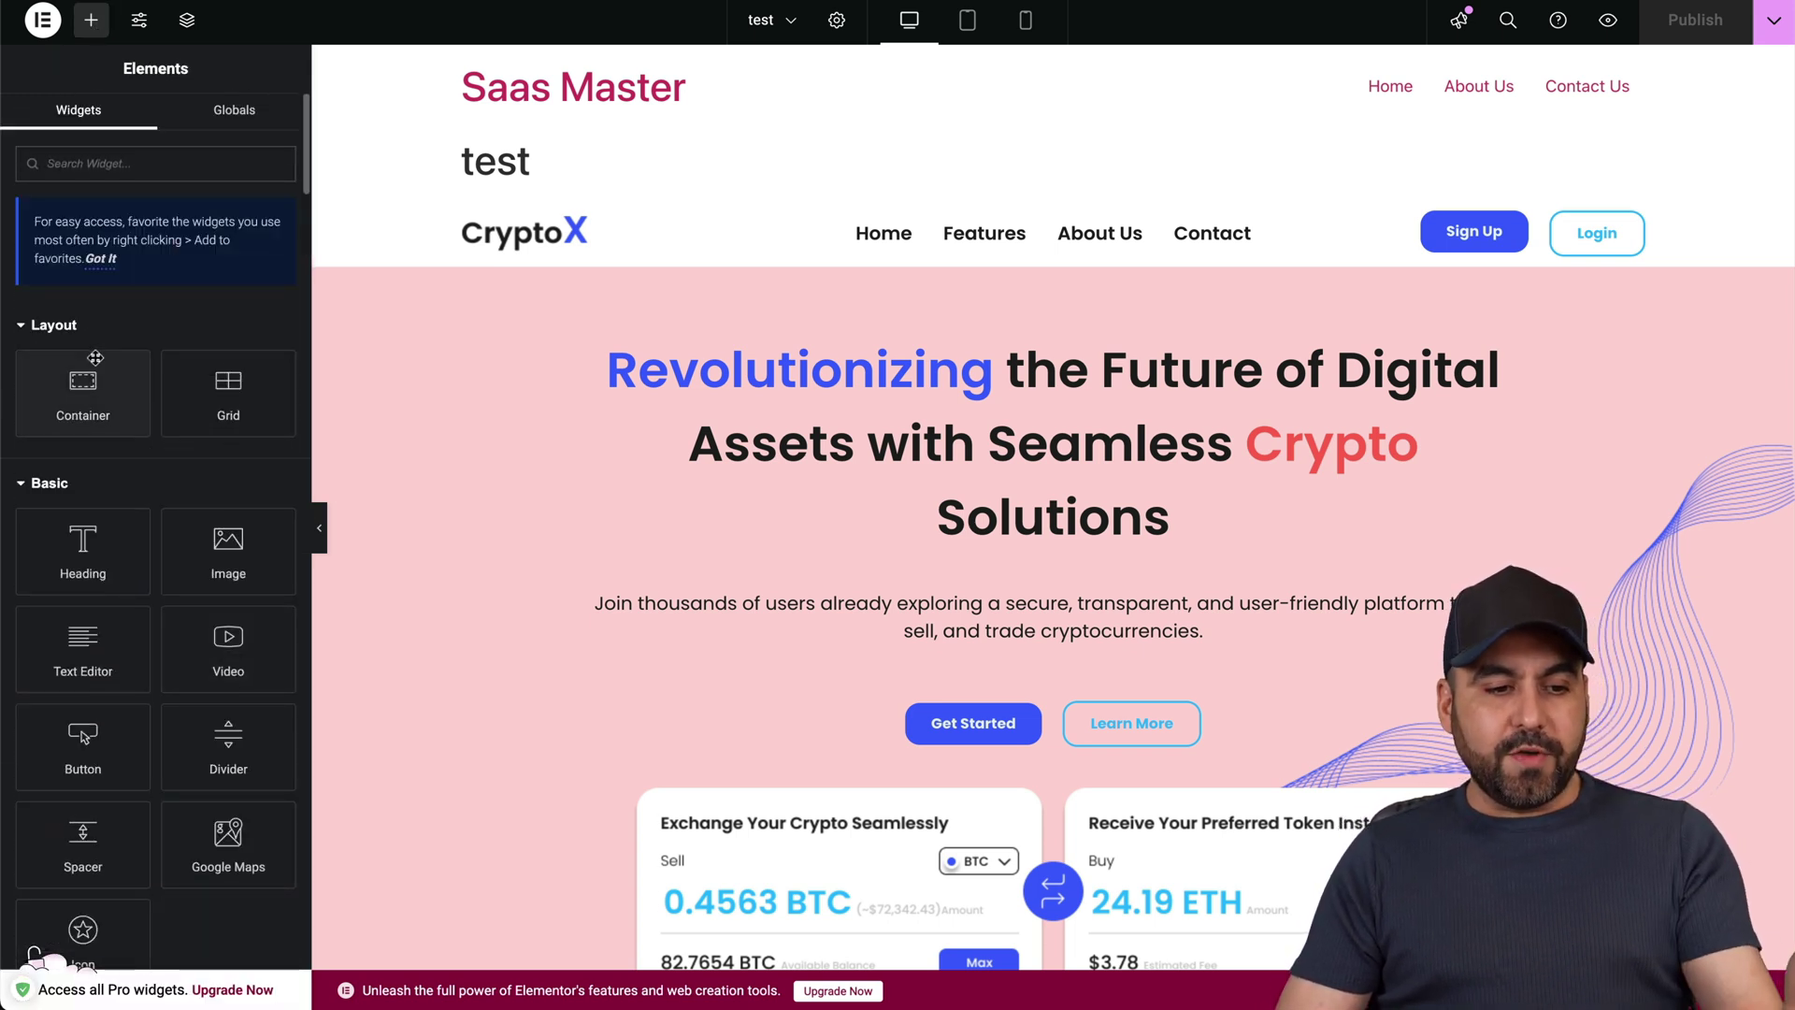
scroll(157, 522, "down", 4)
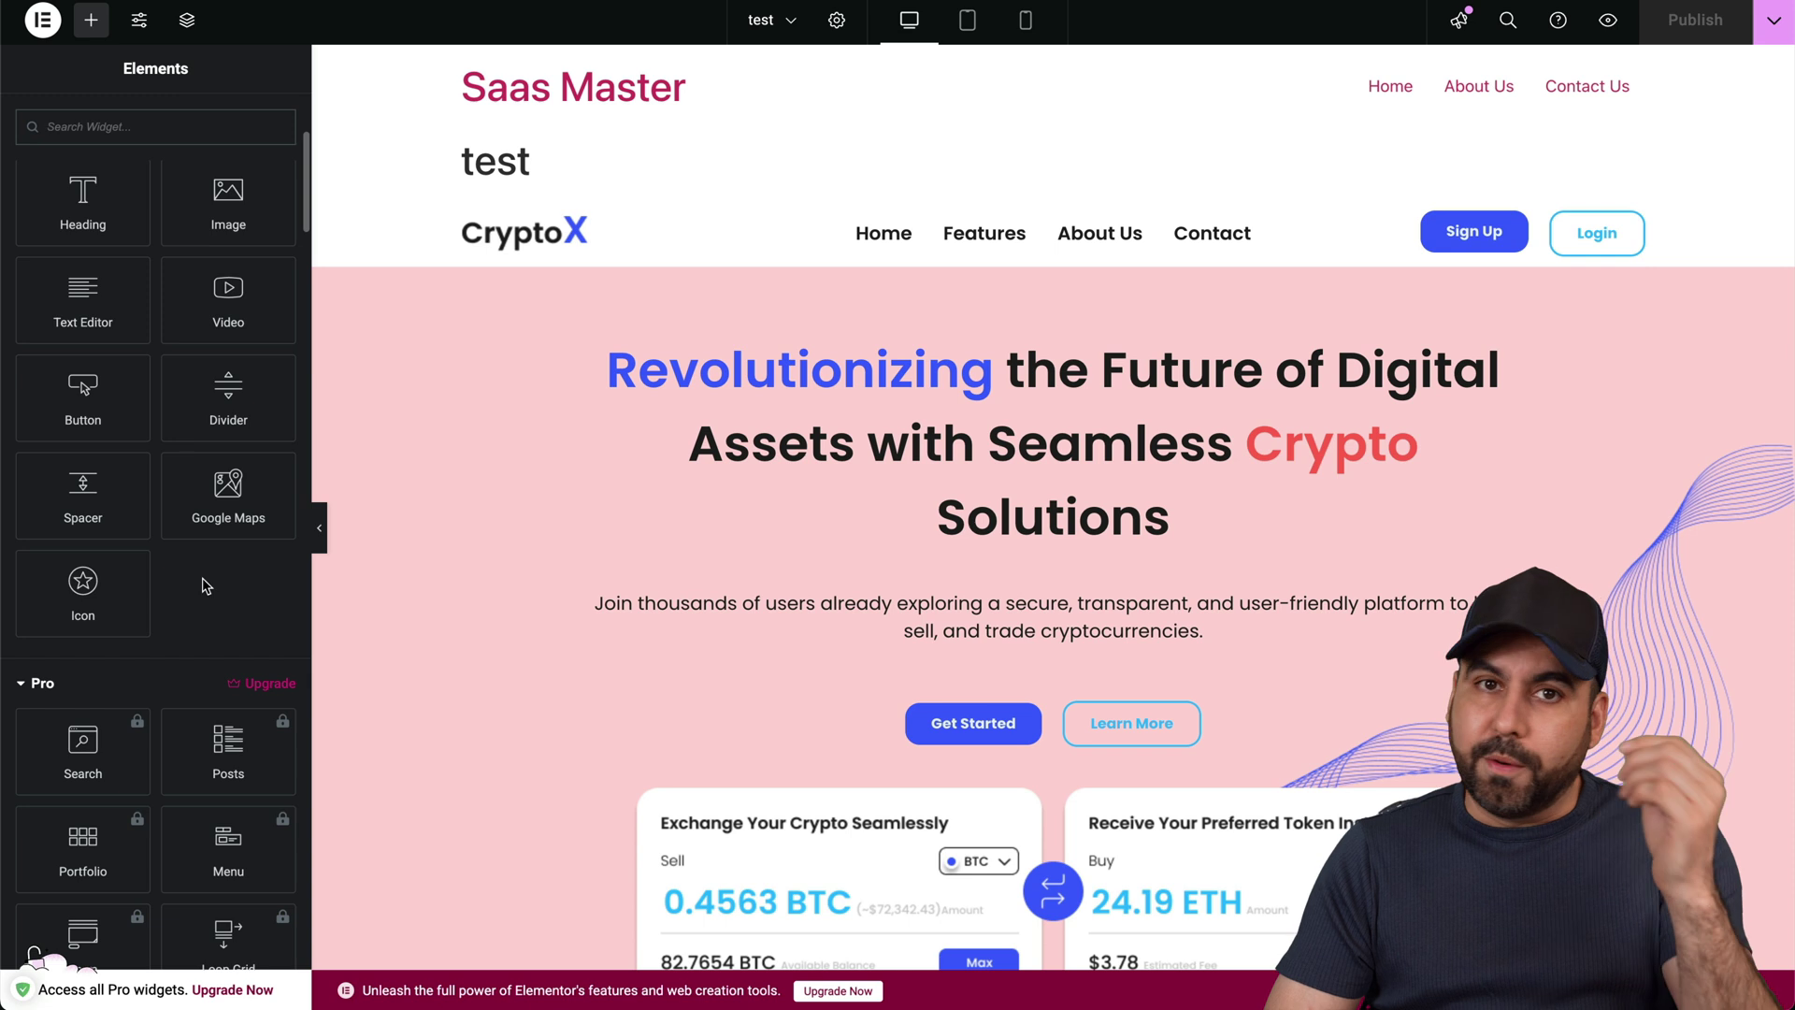
scroll(207, 561, "down", 7)
scroll(145, 374, "up", 2)
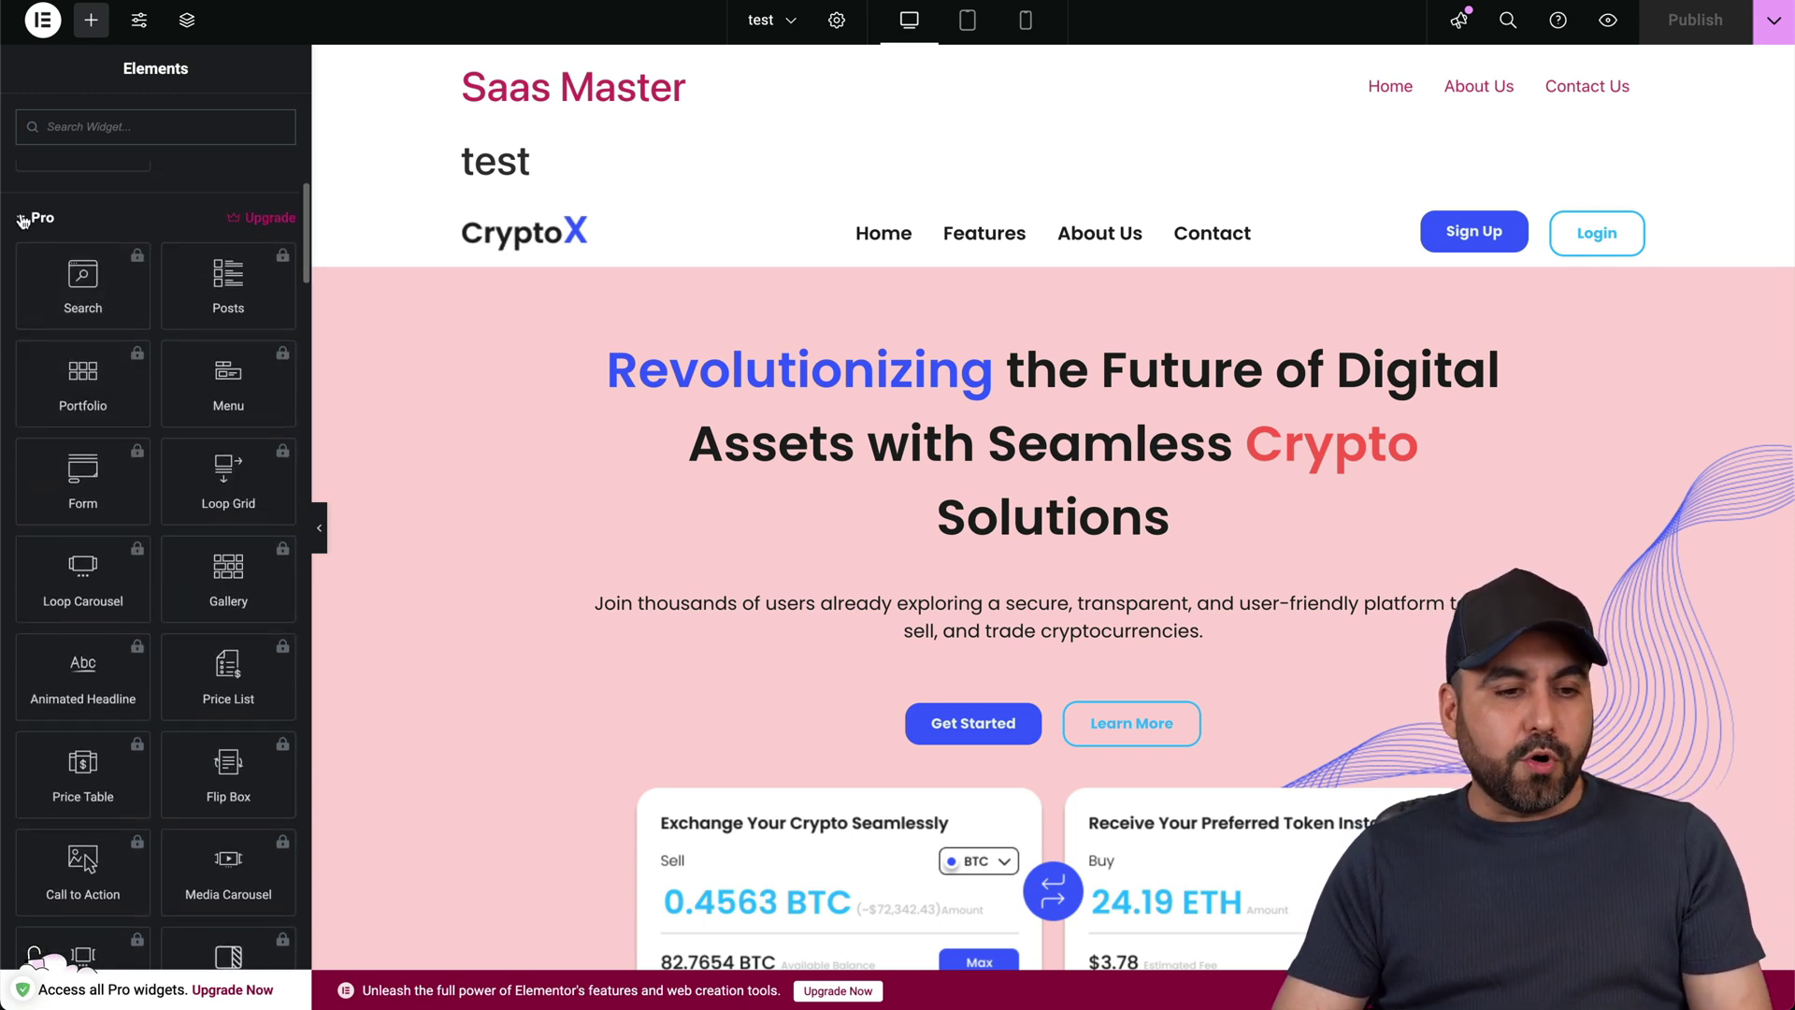
scroll(221, 372, "down", 6)
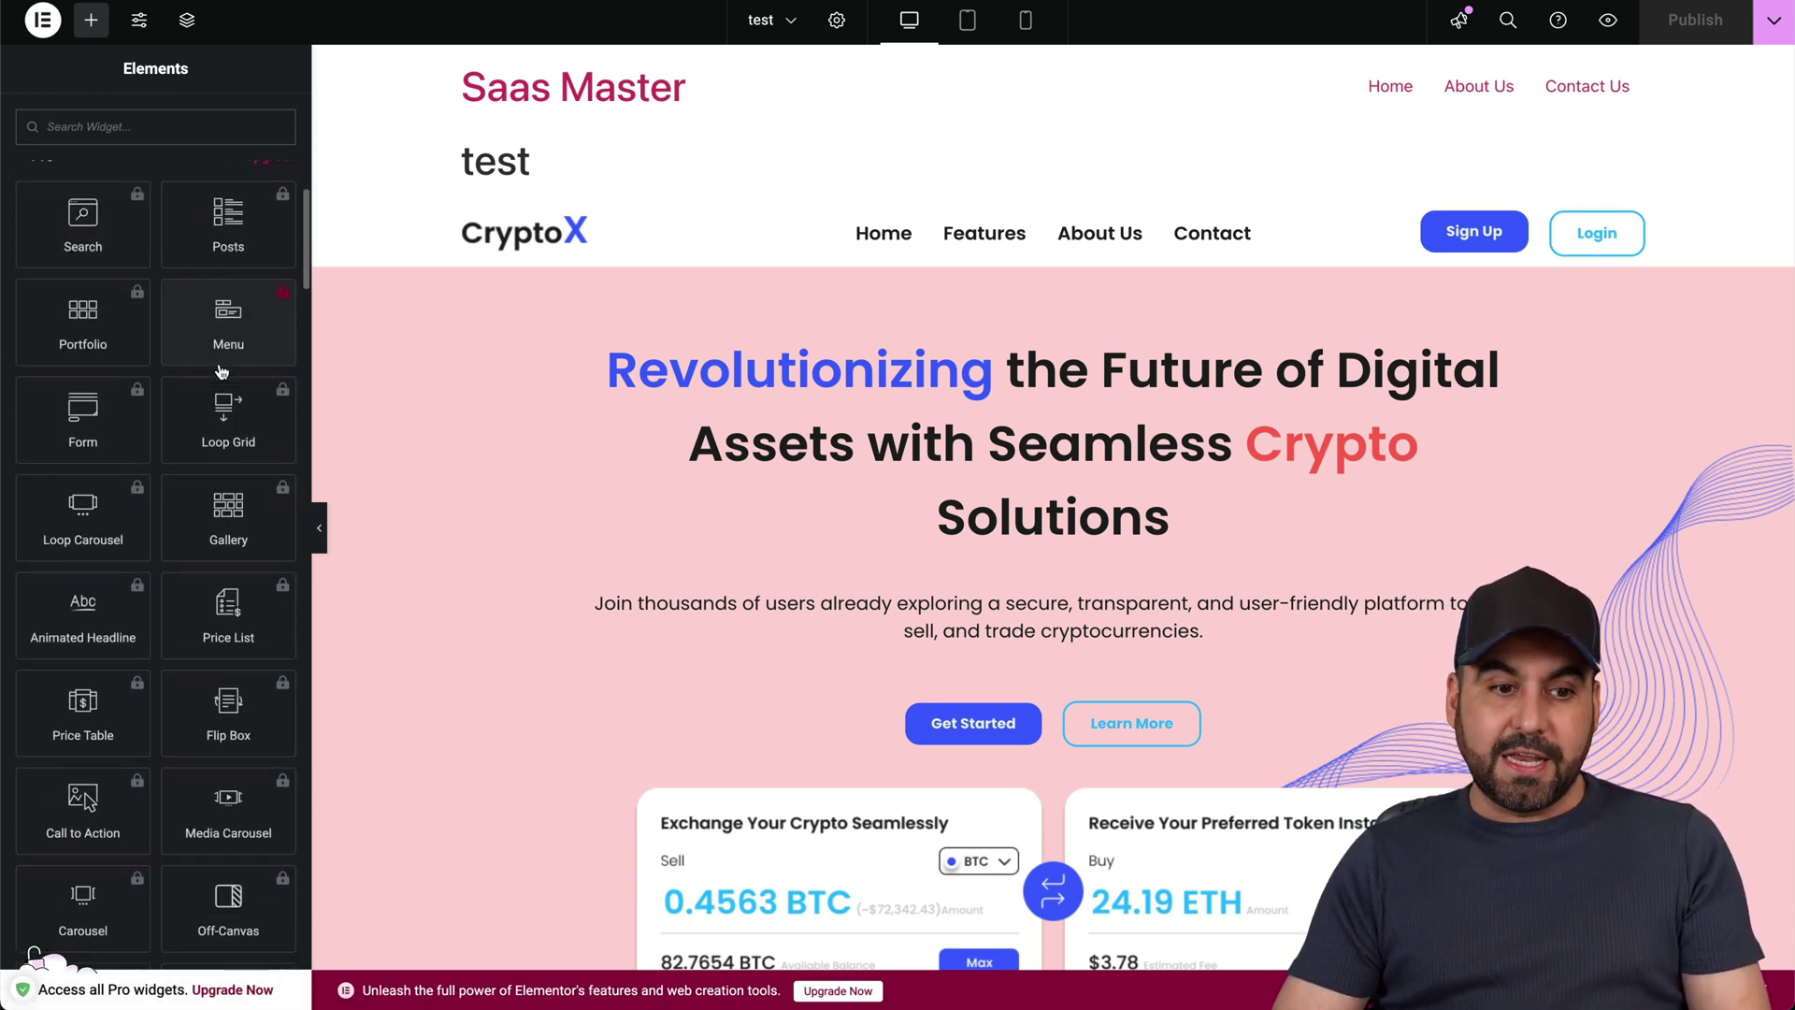
scroll(222, 372, "down", 10)
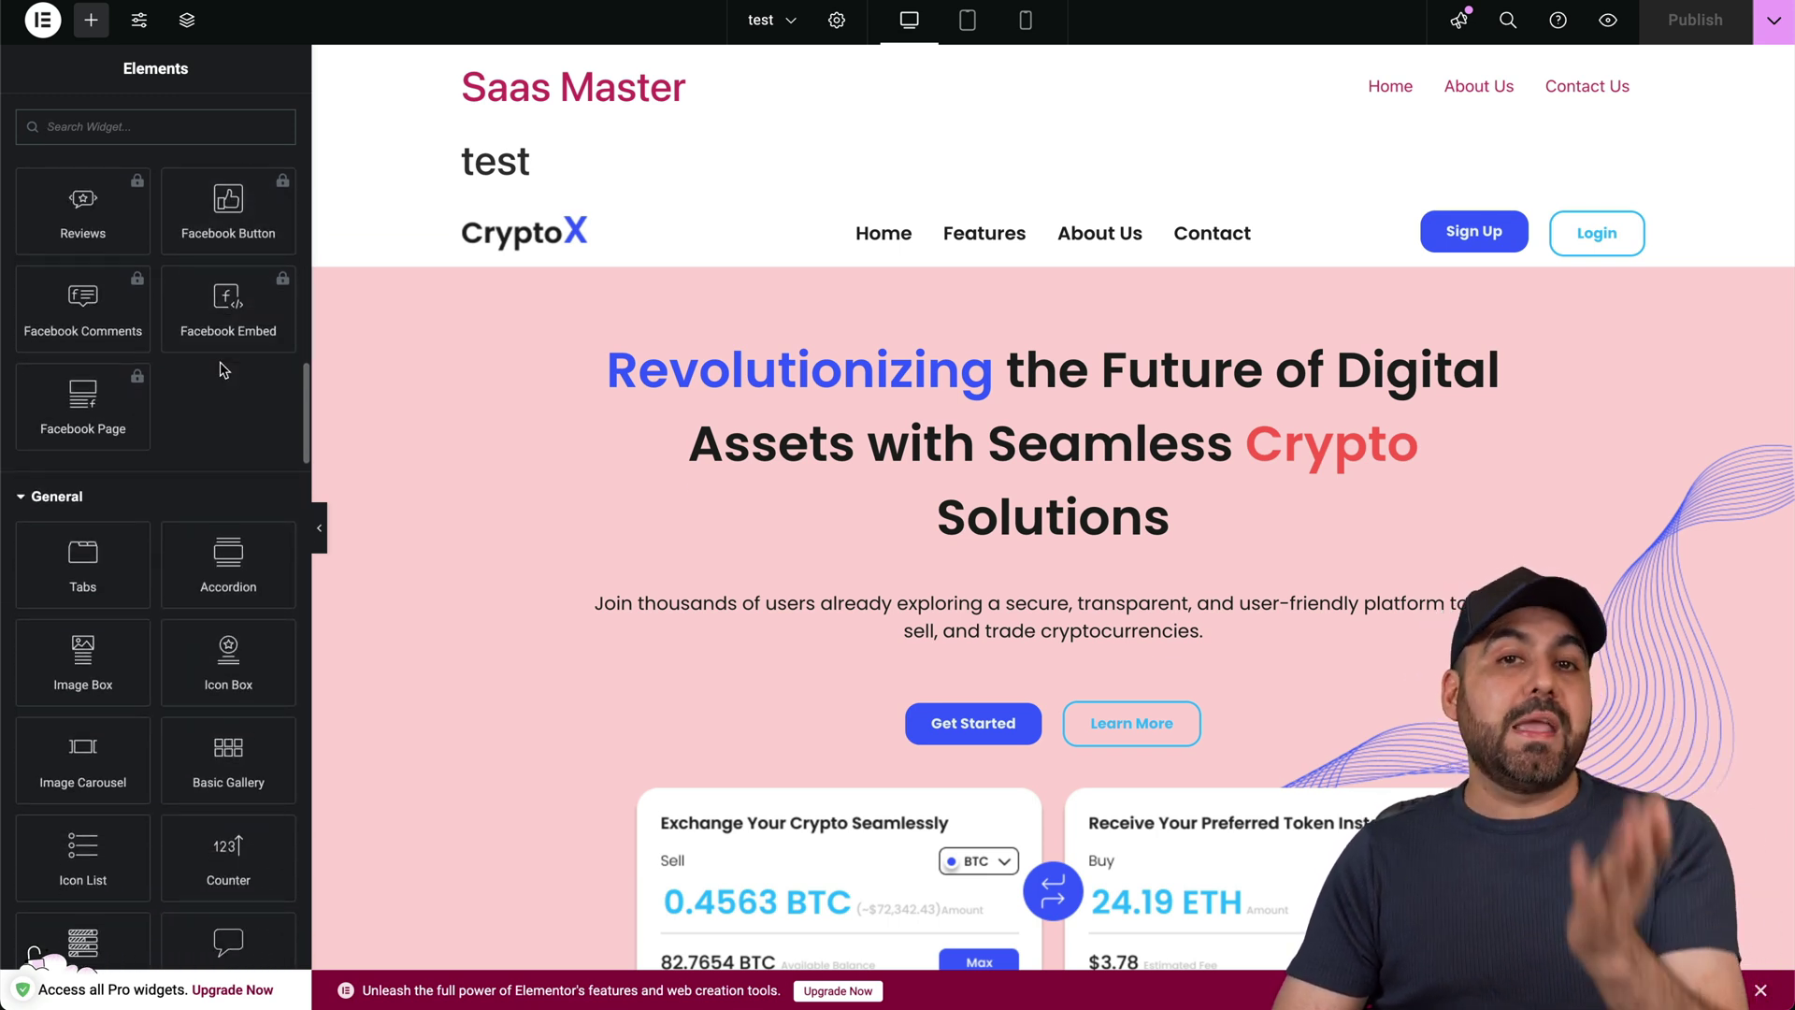
scroll(224, 399, "down", 10)
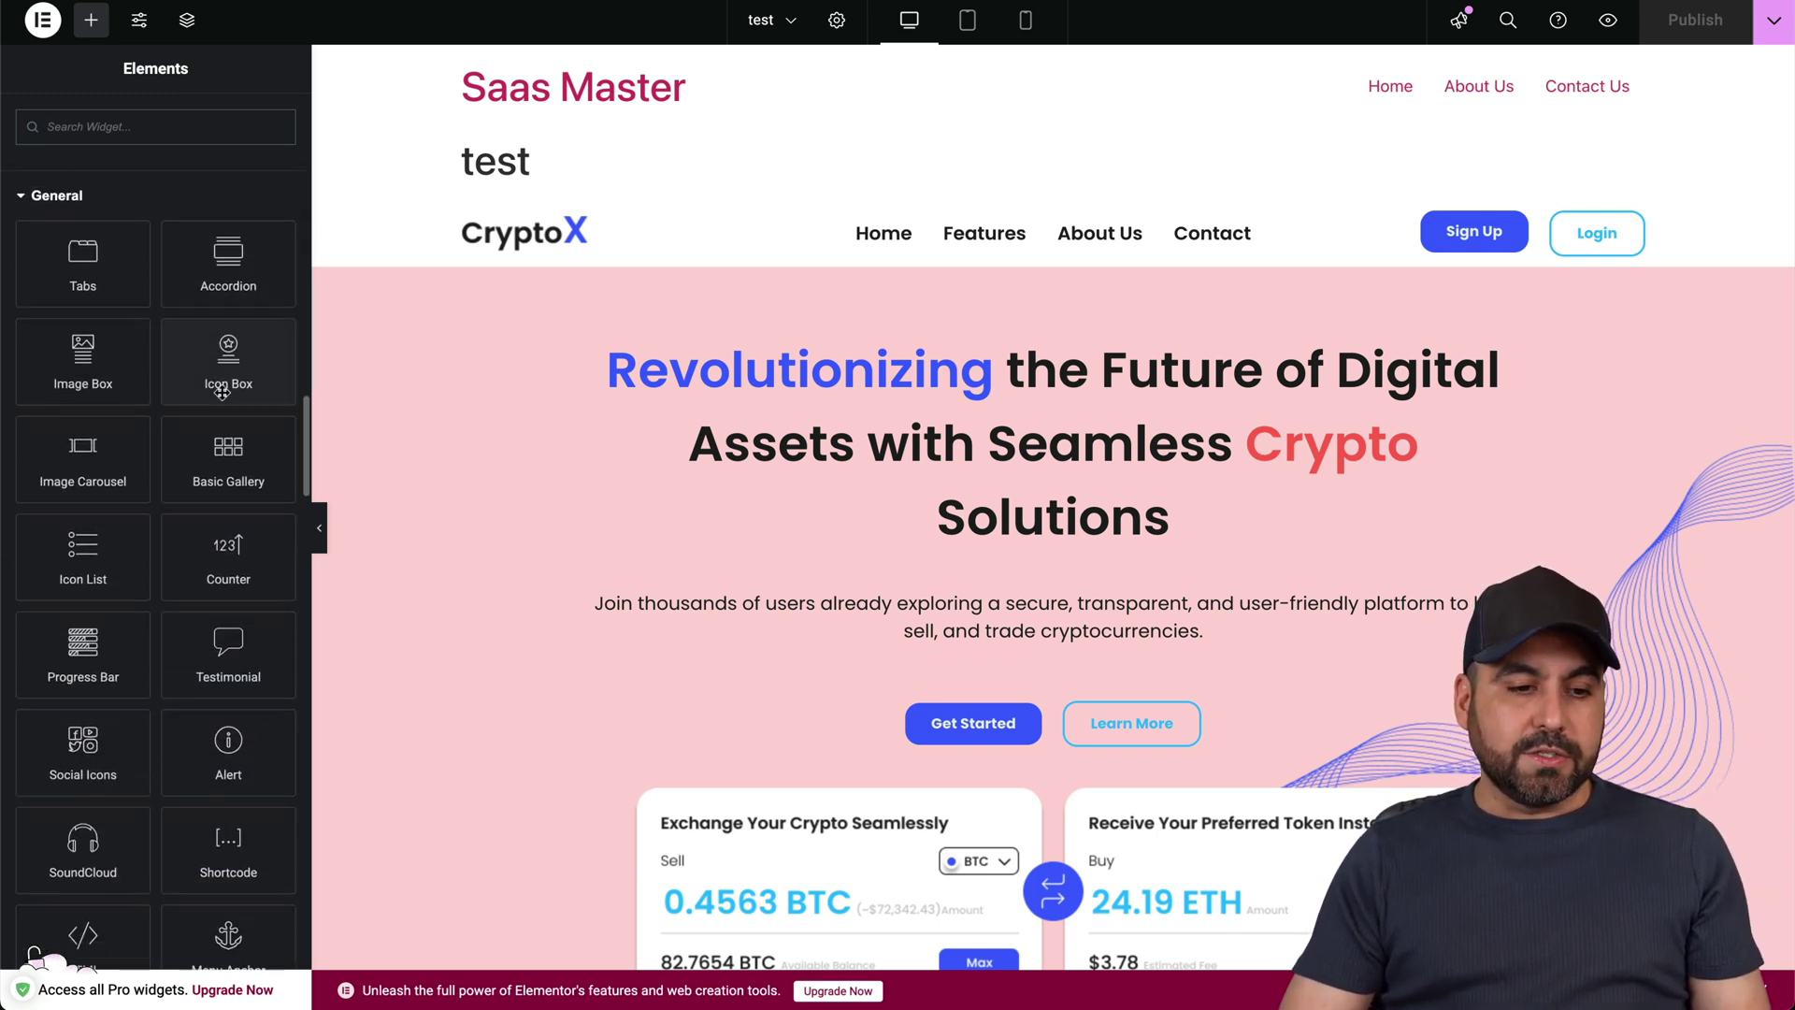
scroll(222, 392, "down", 10)
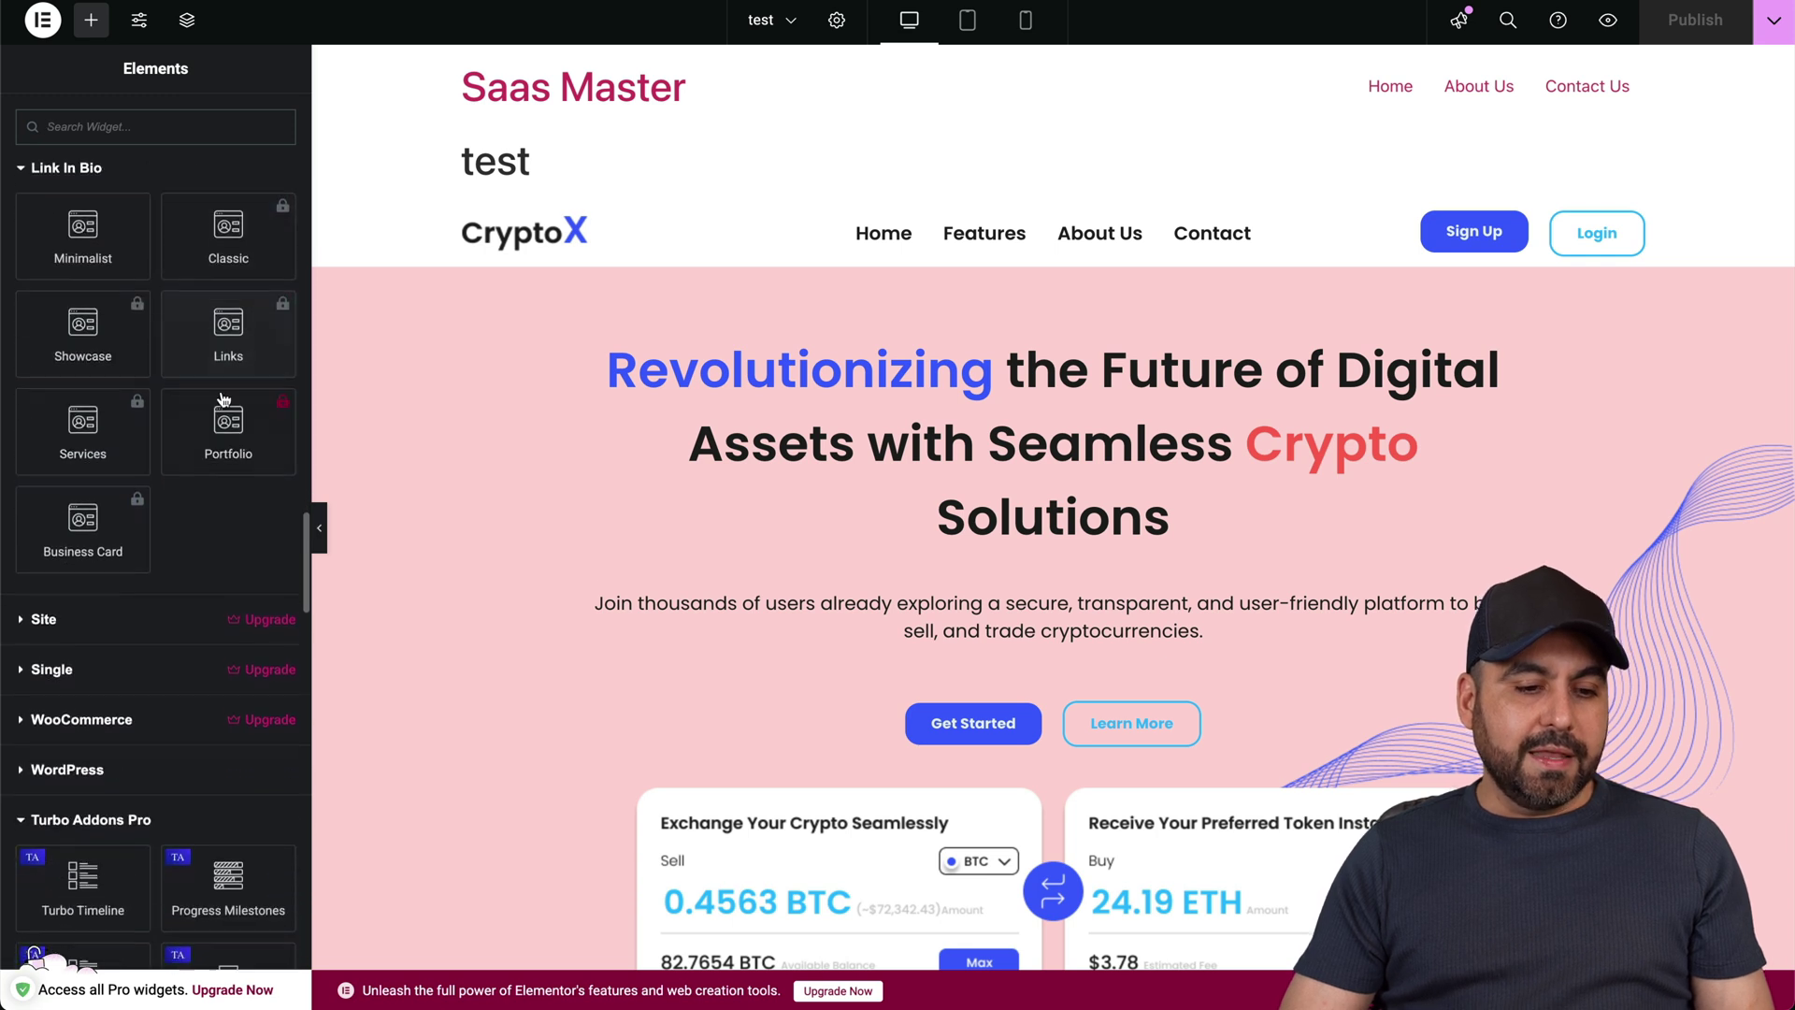
scroll(224, 400, "down", 3)
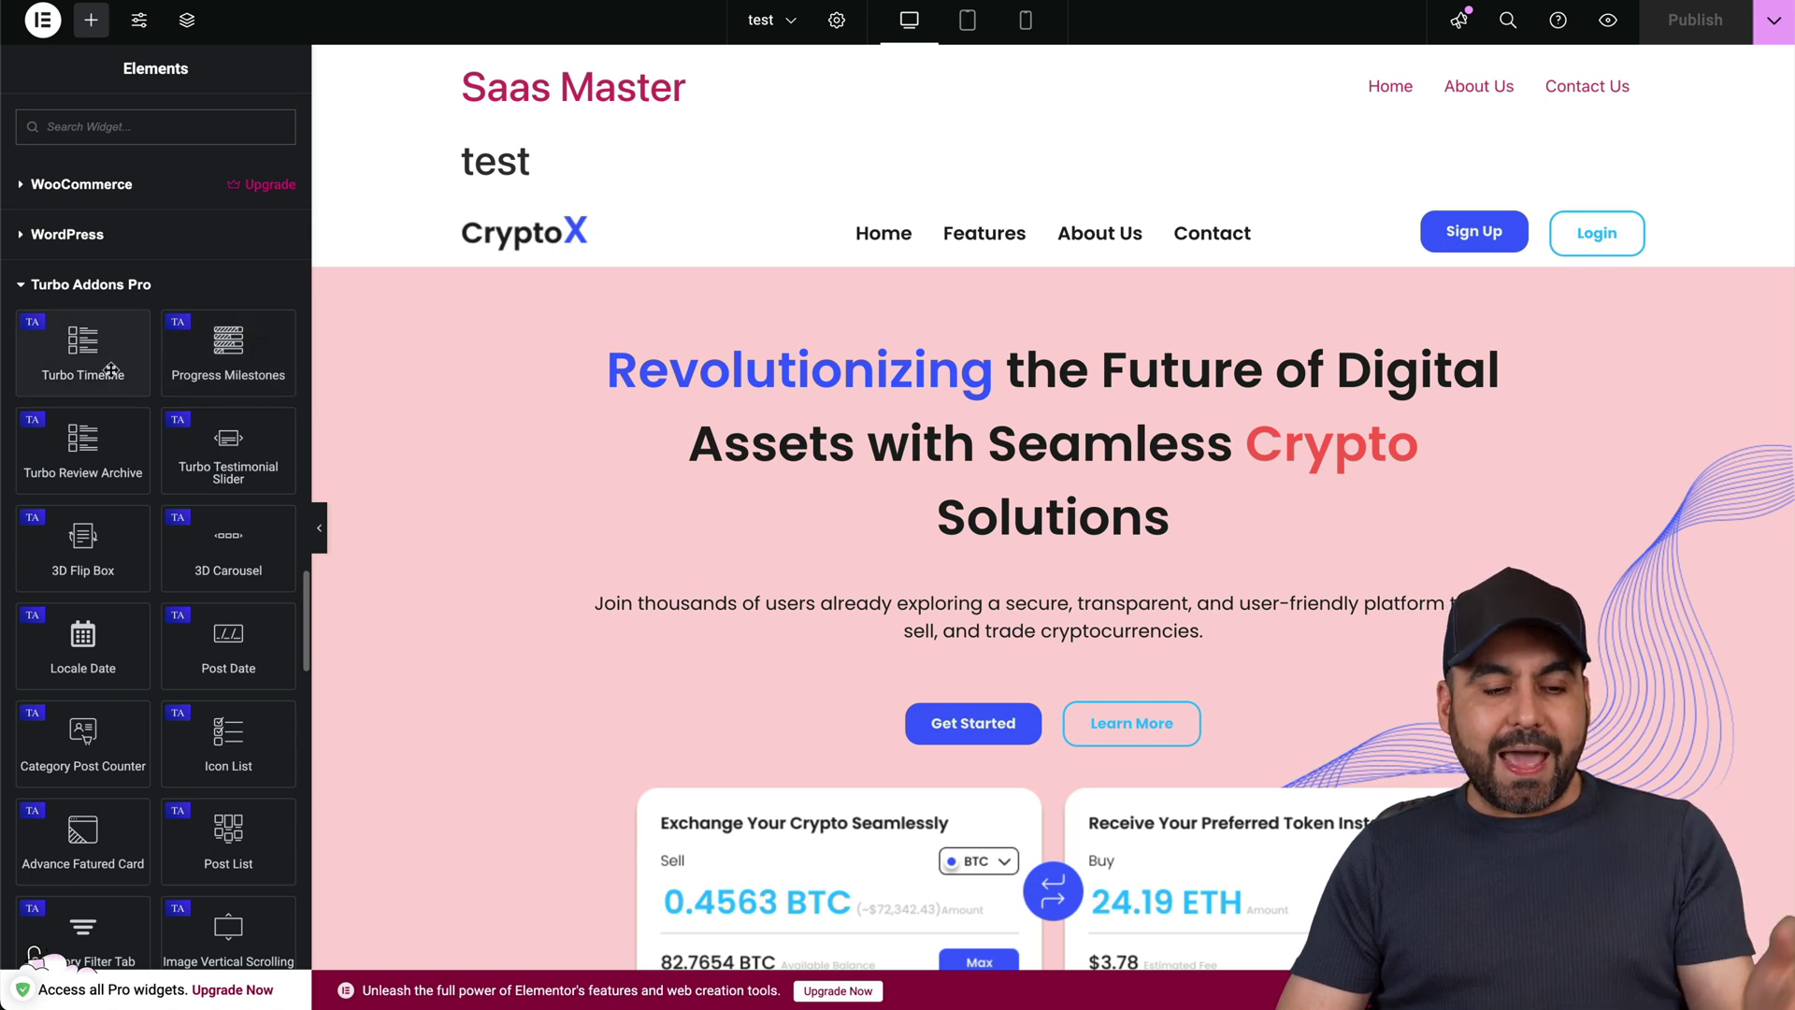
scroll(148, 663, "down", 3)
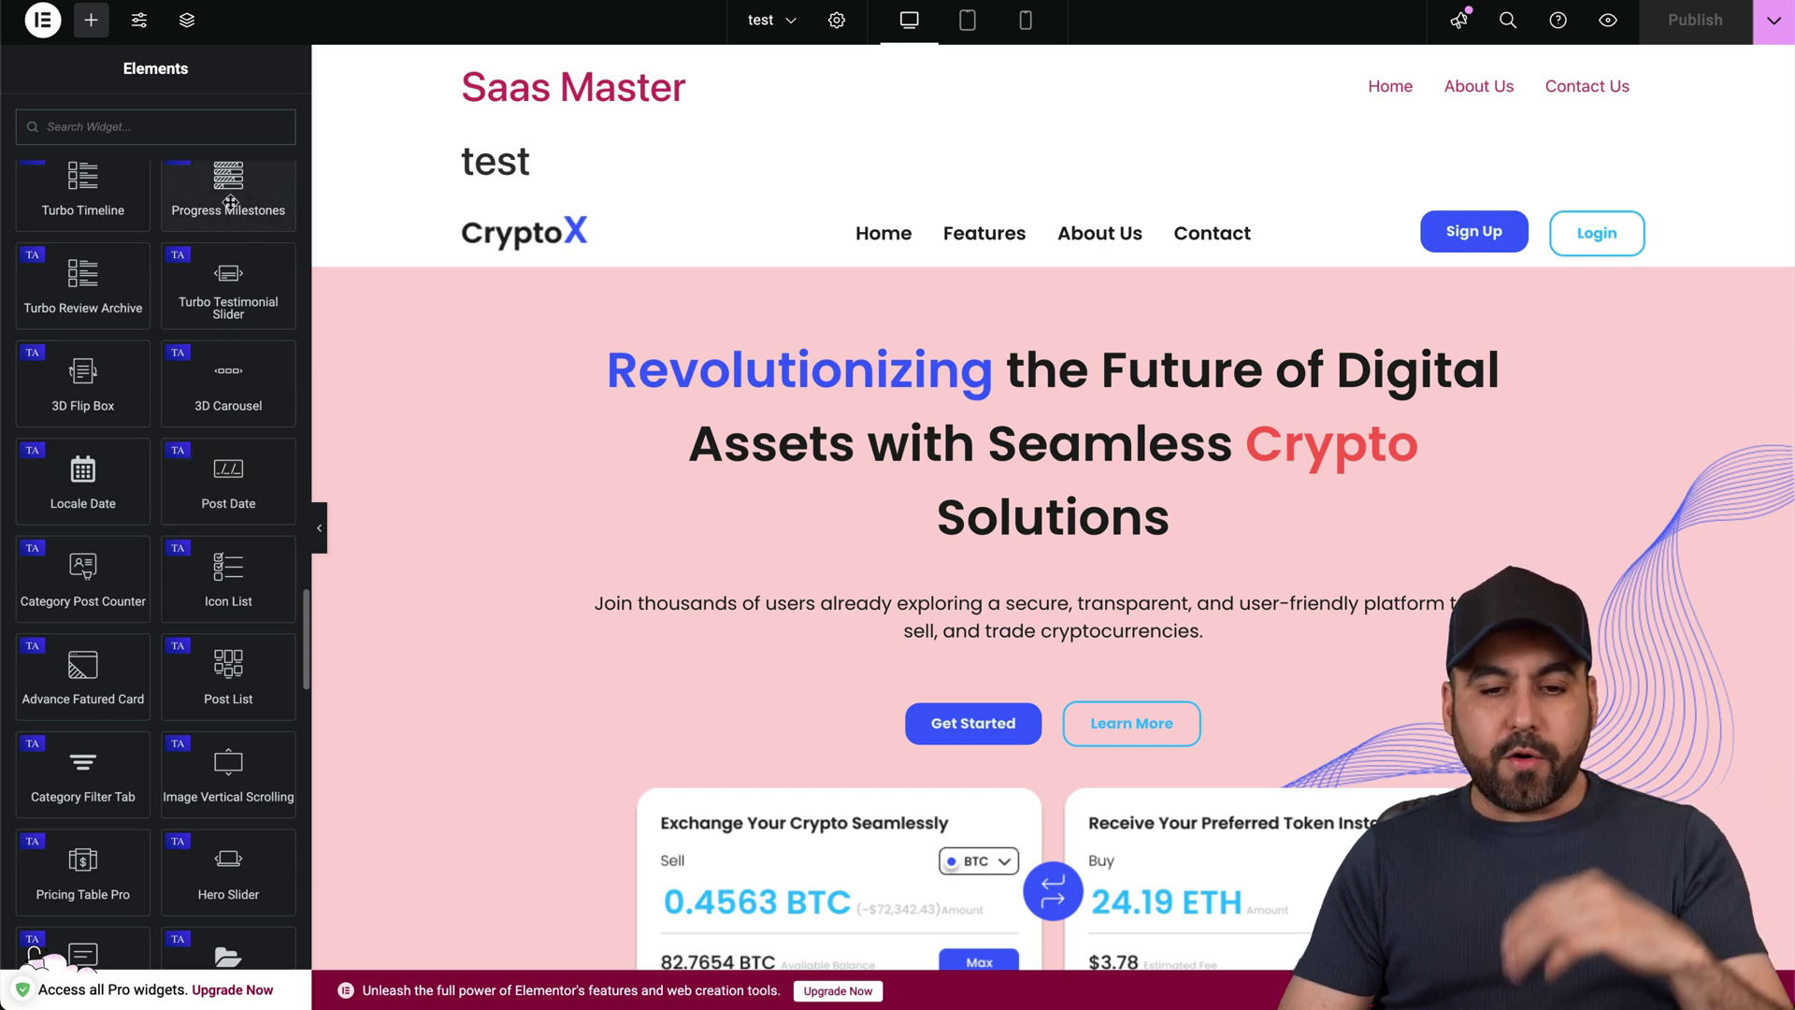
left_click_drag(230, 202, 1029, 561)
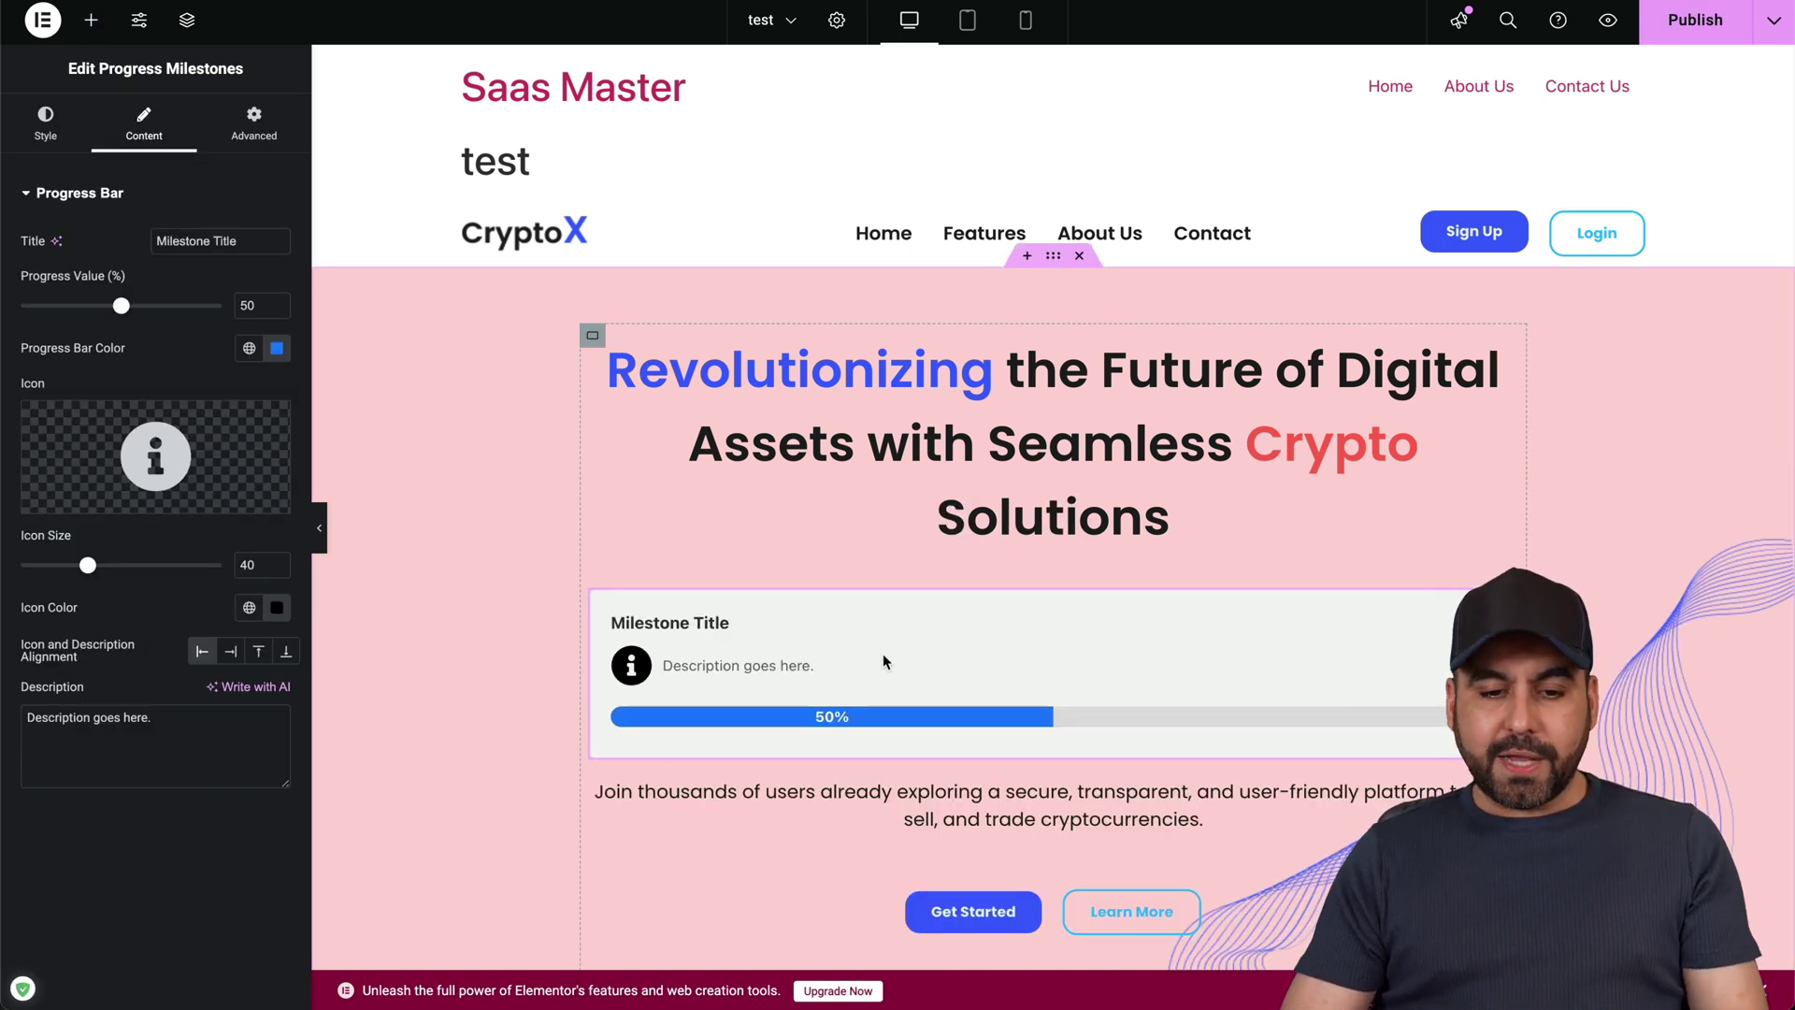
Set the milestone progress to 80%, select the description text, and return to the widgets.
left_click_drag(121, 309, 183, 313)
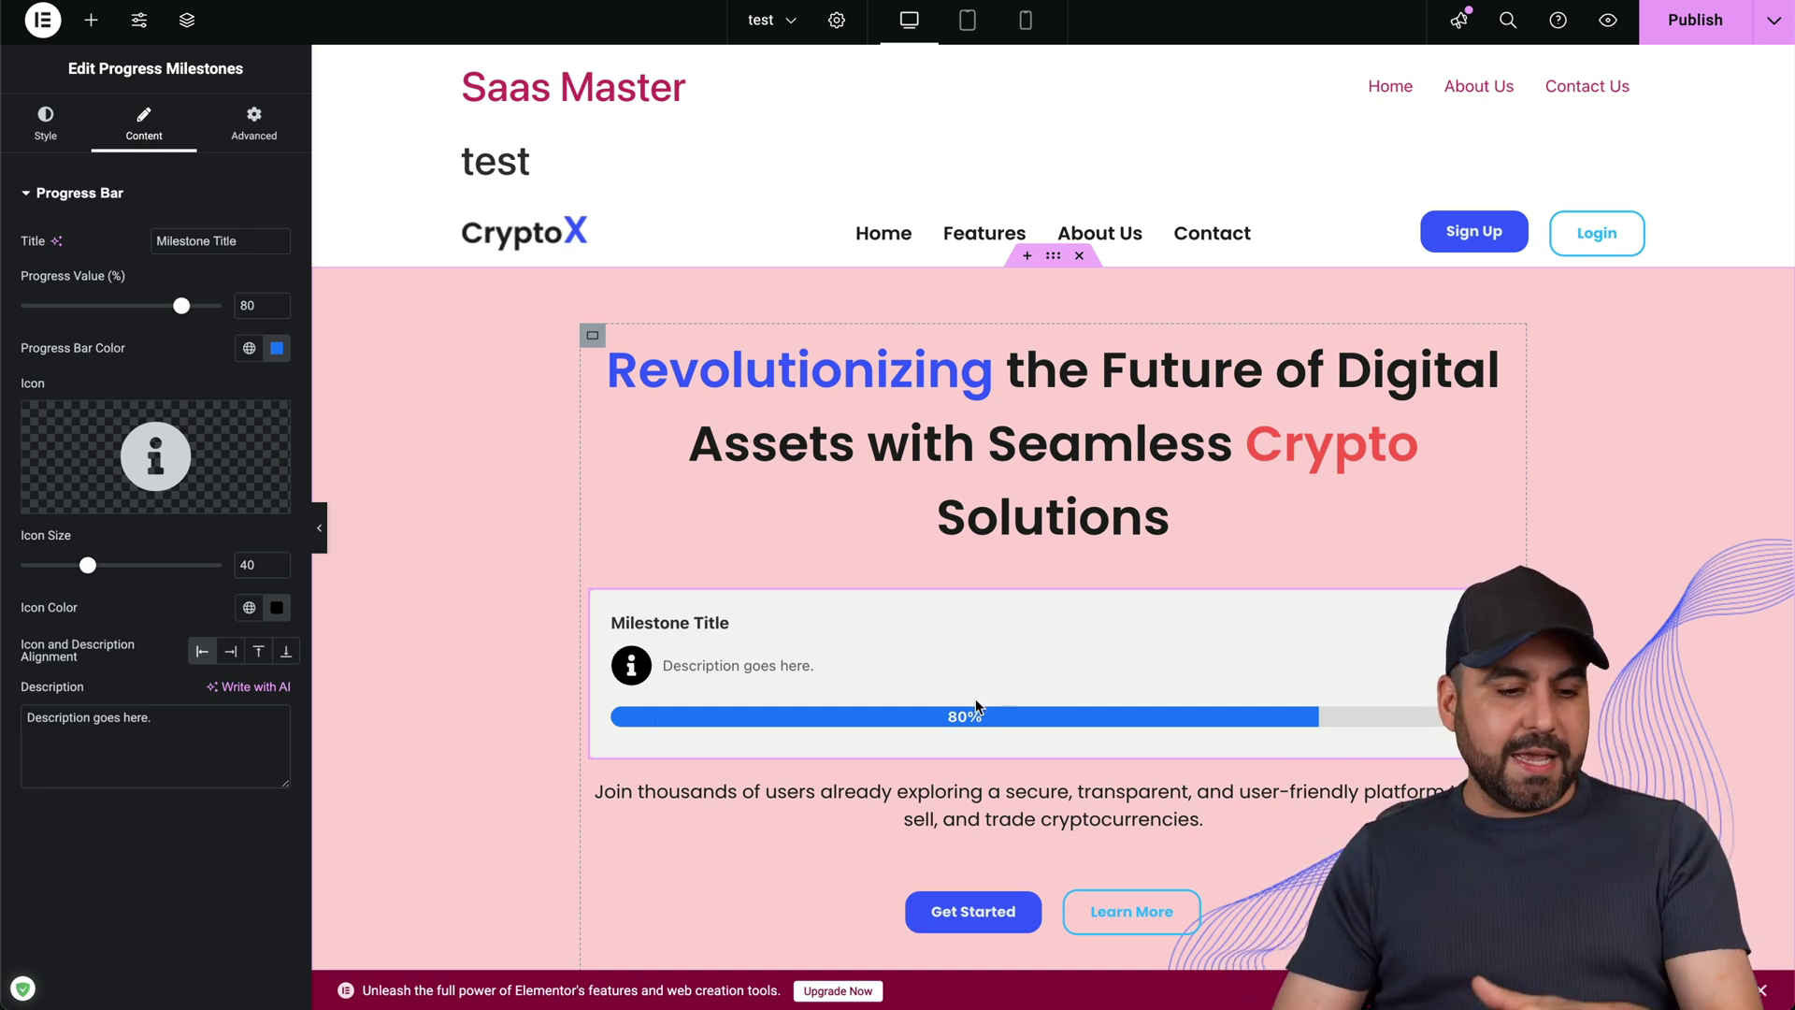
triple_click(194, 735)
left_click(900, 673)
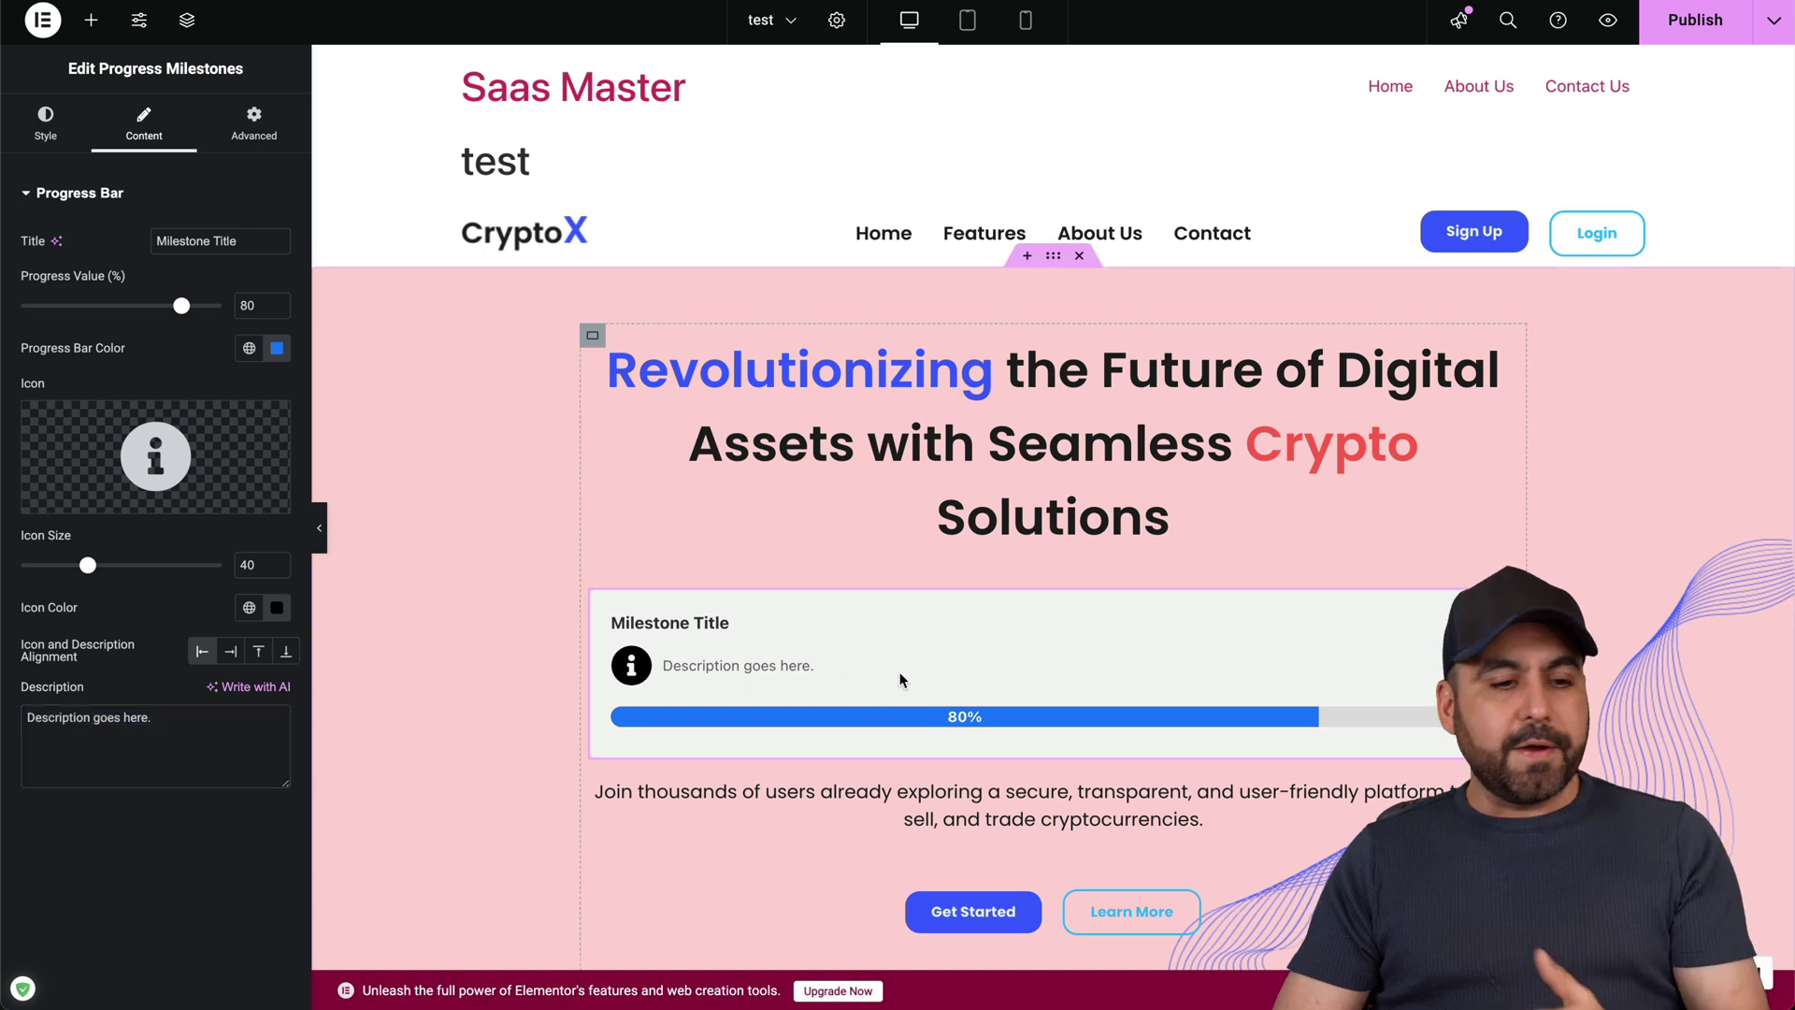
left_click(90, 19)
scroll(200, 644, "down", 15)
Place a Pricing Table Pro widget on the canvas beneath the hero headline.
scroll(199, 643, "down", 6)
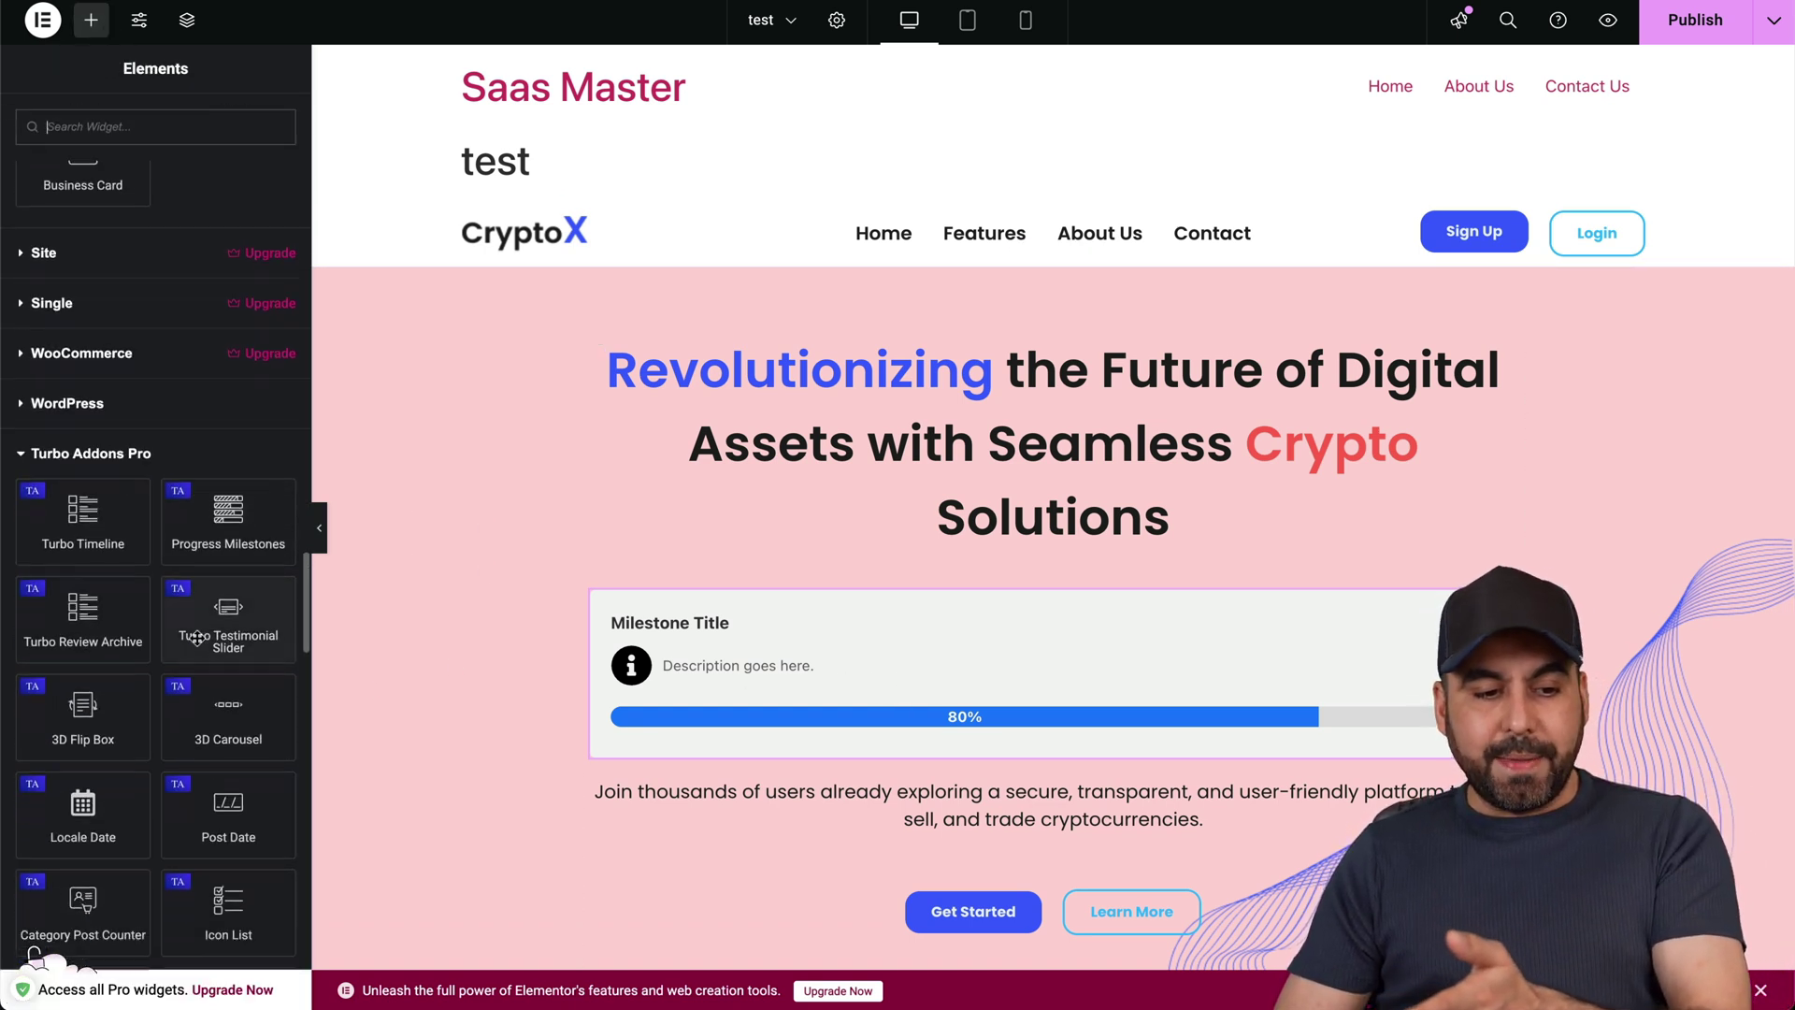
scroll(197, 639, "down", 3)
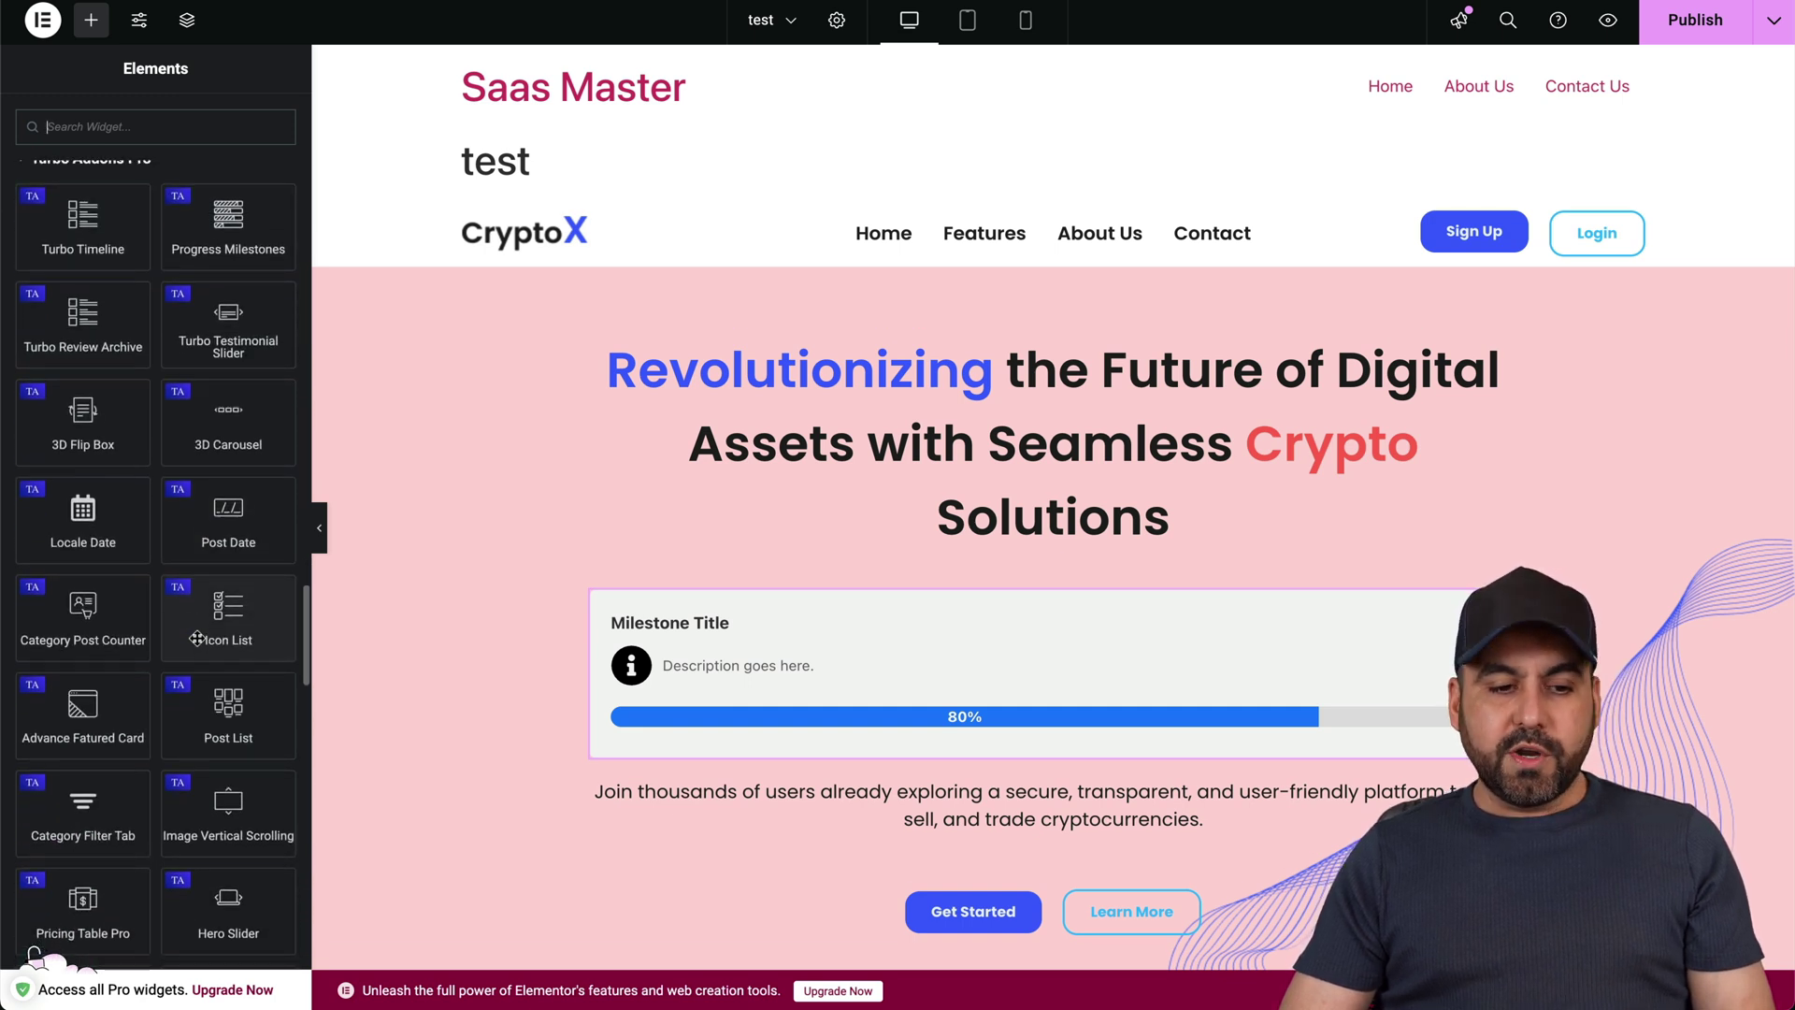
scroll(197, 638, "down", 3)
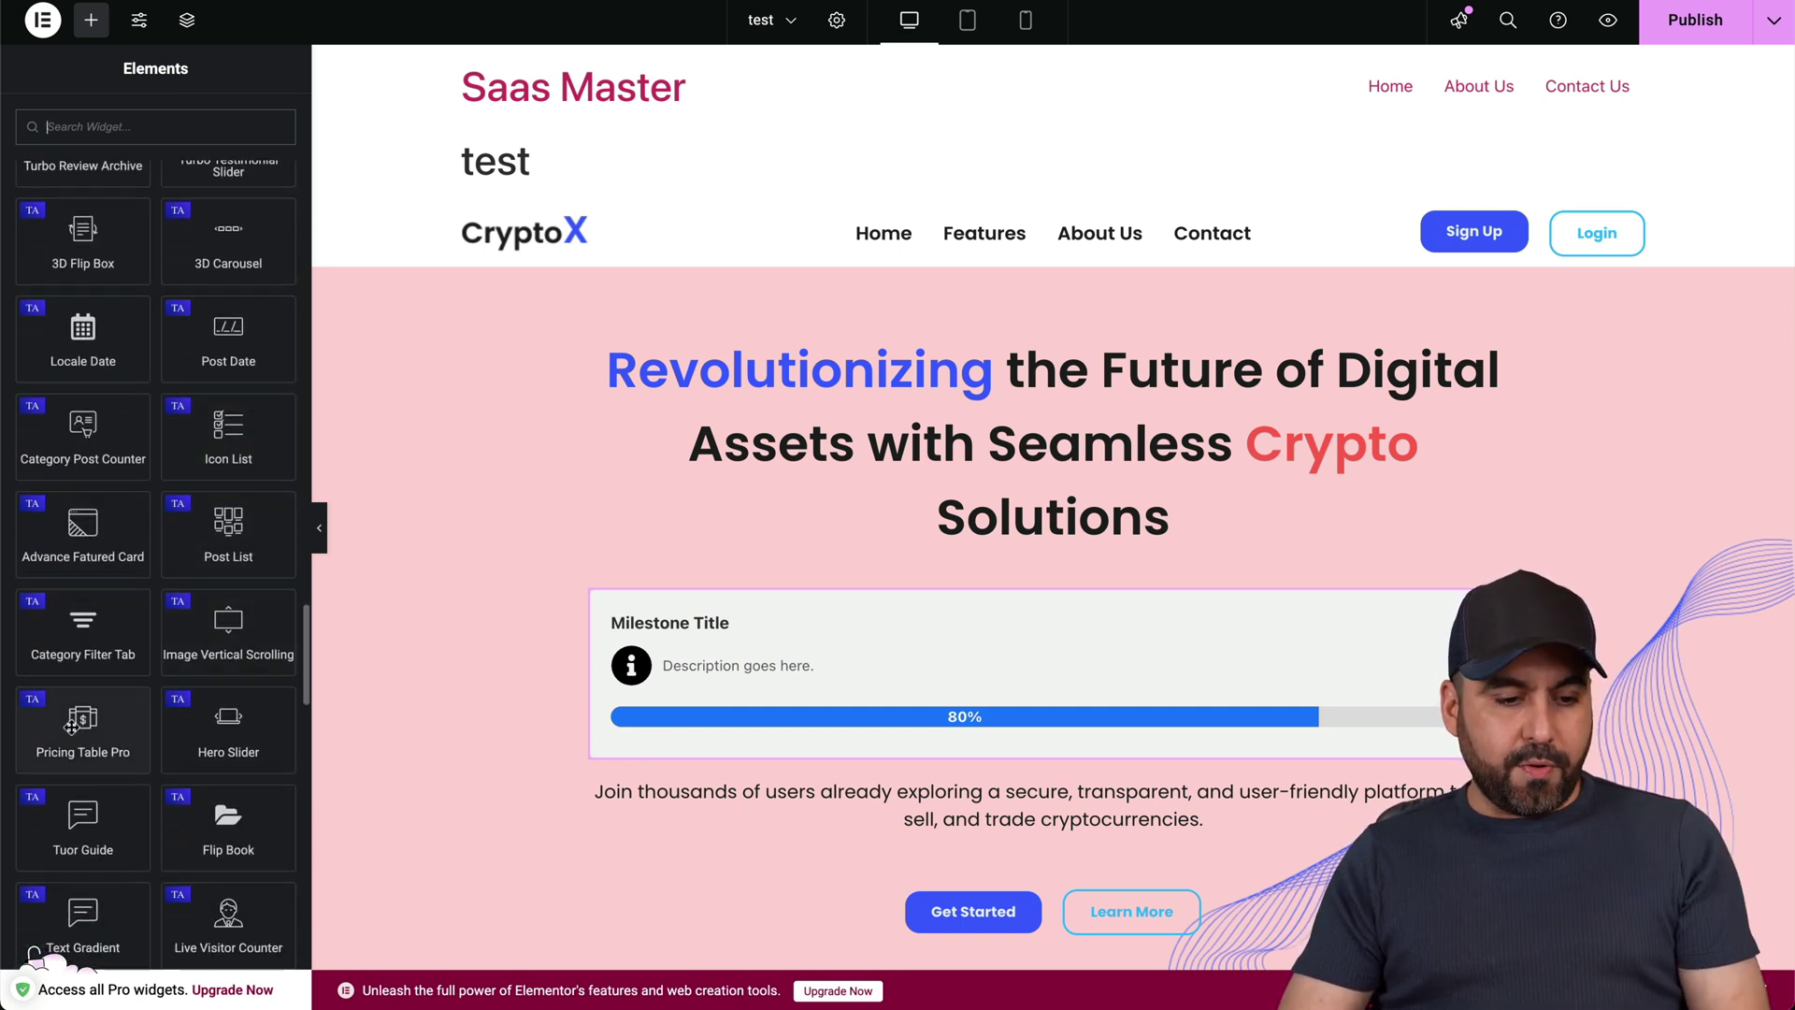
left_click_drag(72, 727, 1045, 558)
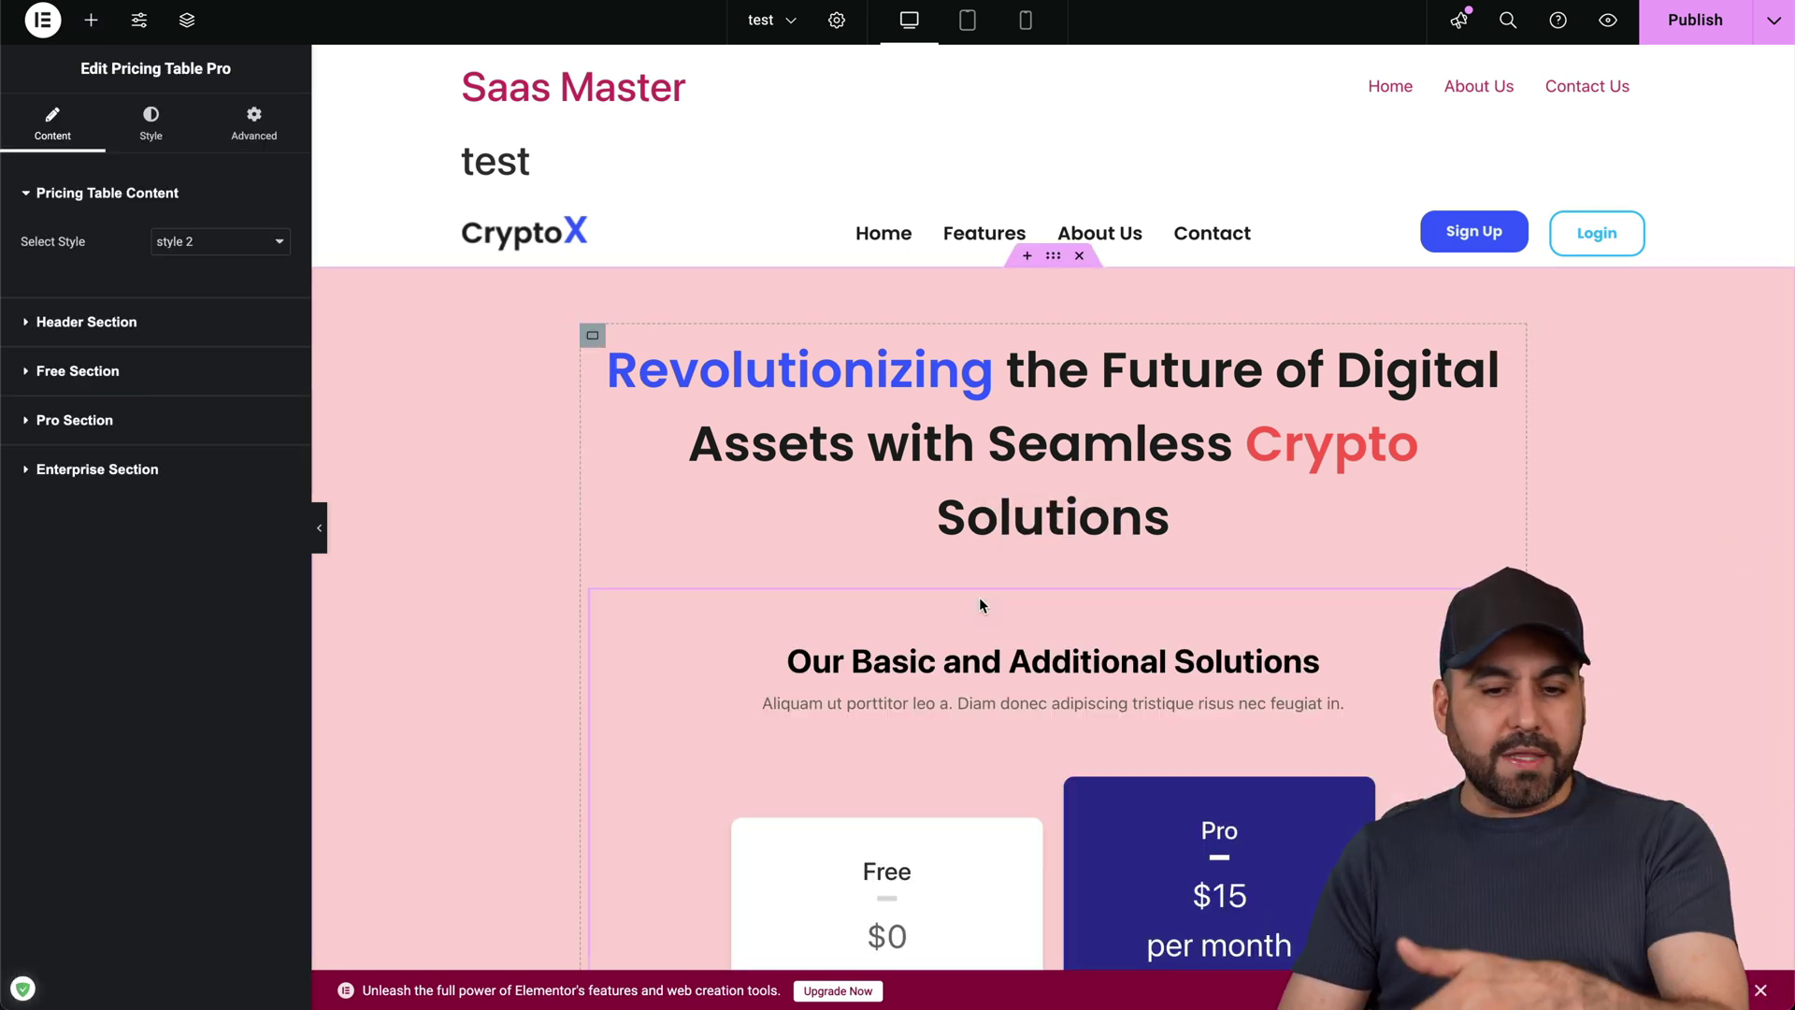
Expand the pricing table's Header, Free plan and Pro plan settings sections.
scroll(979, 608, "down", 5)
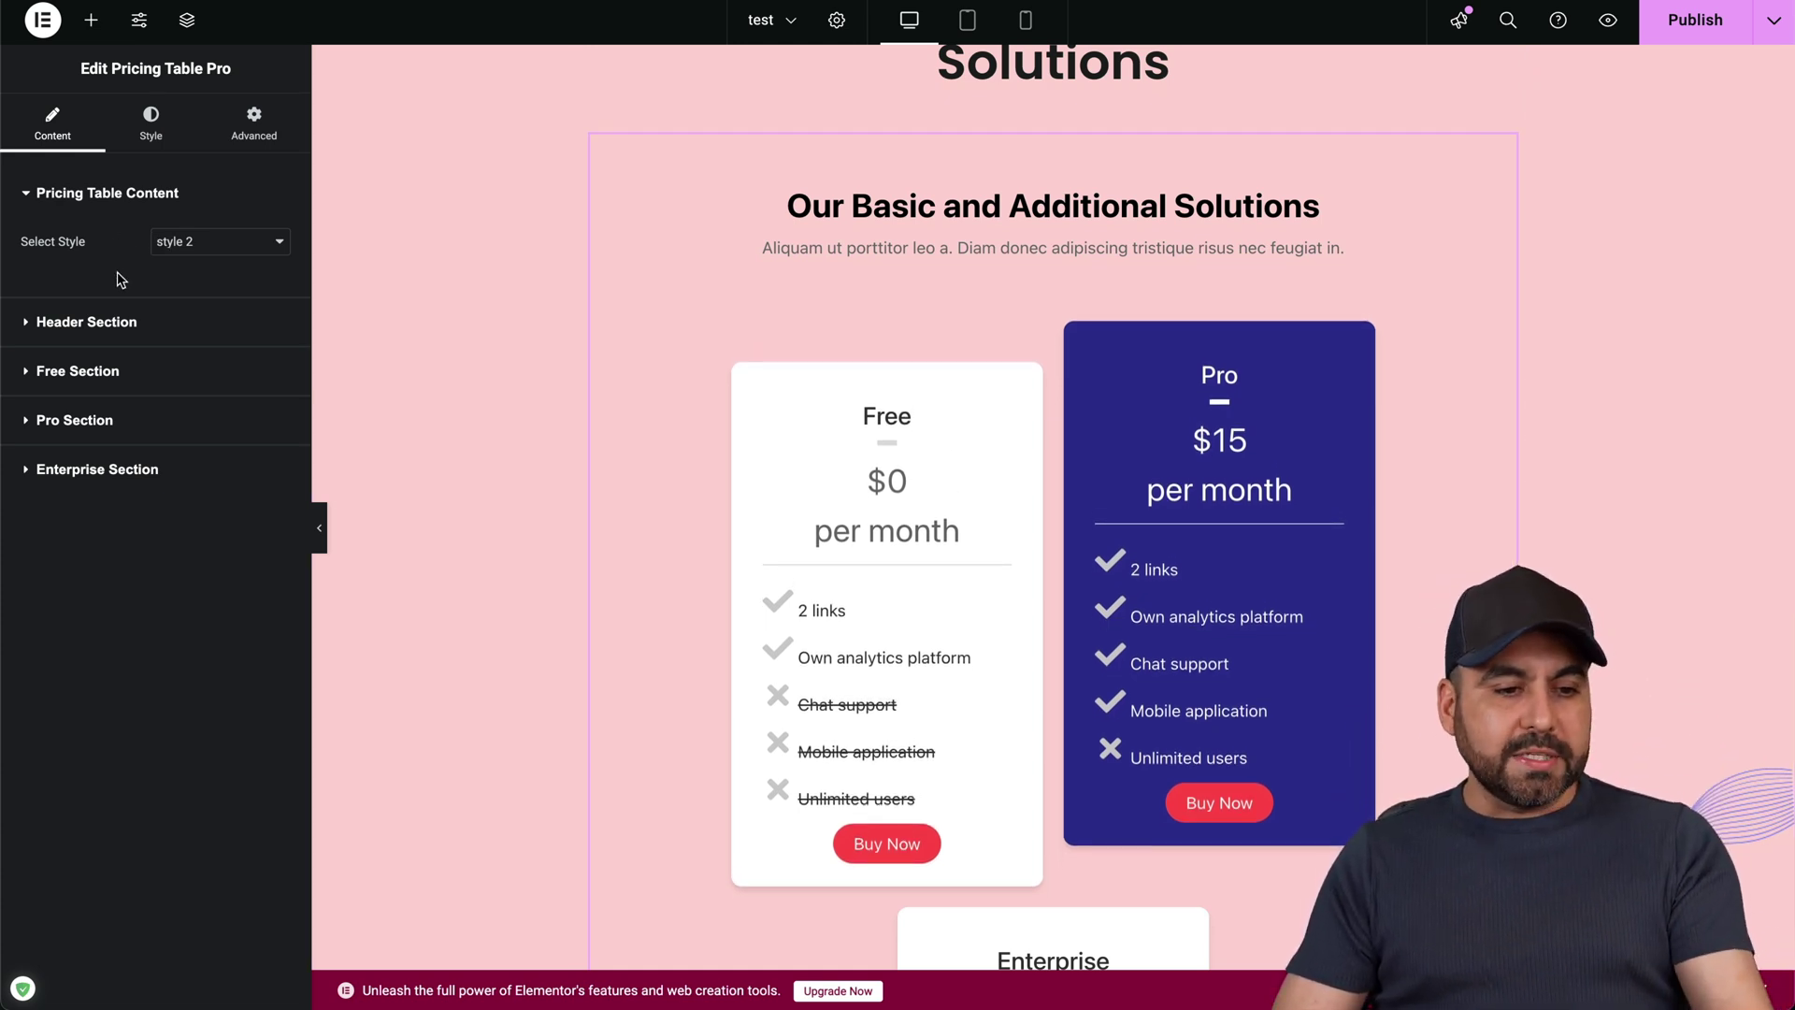
left_click(33, 323)
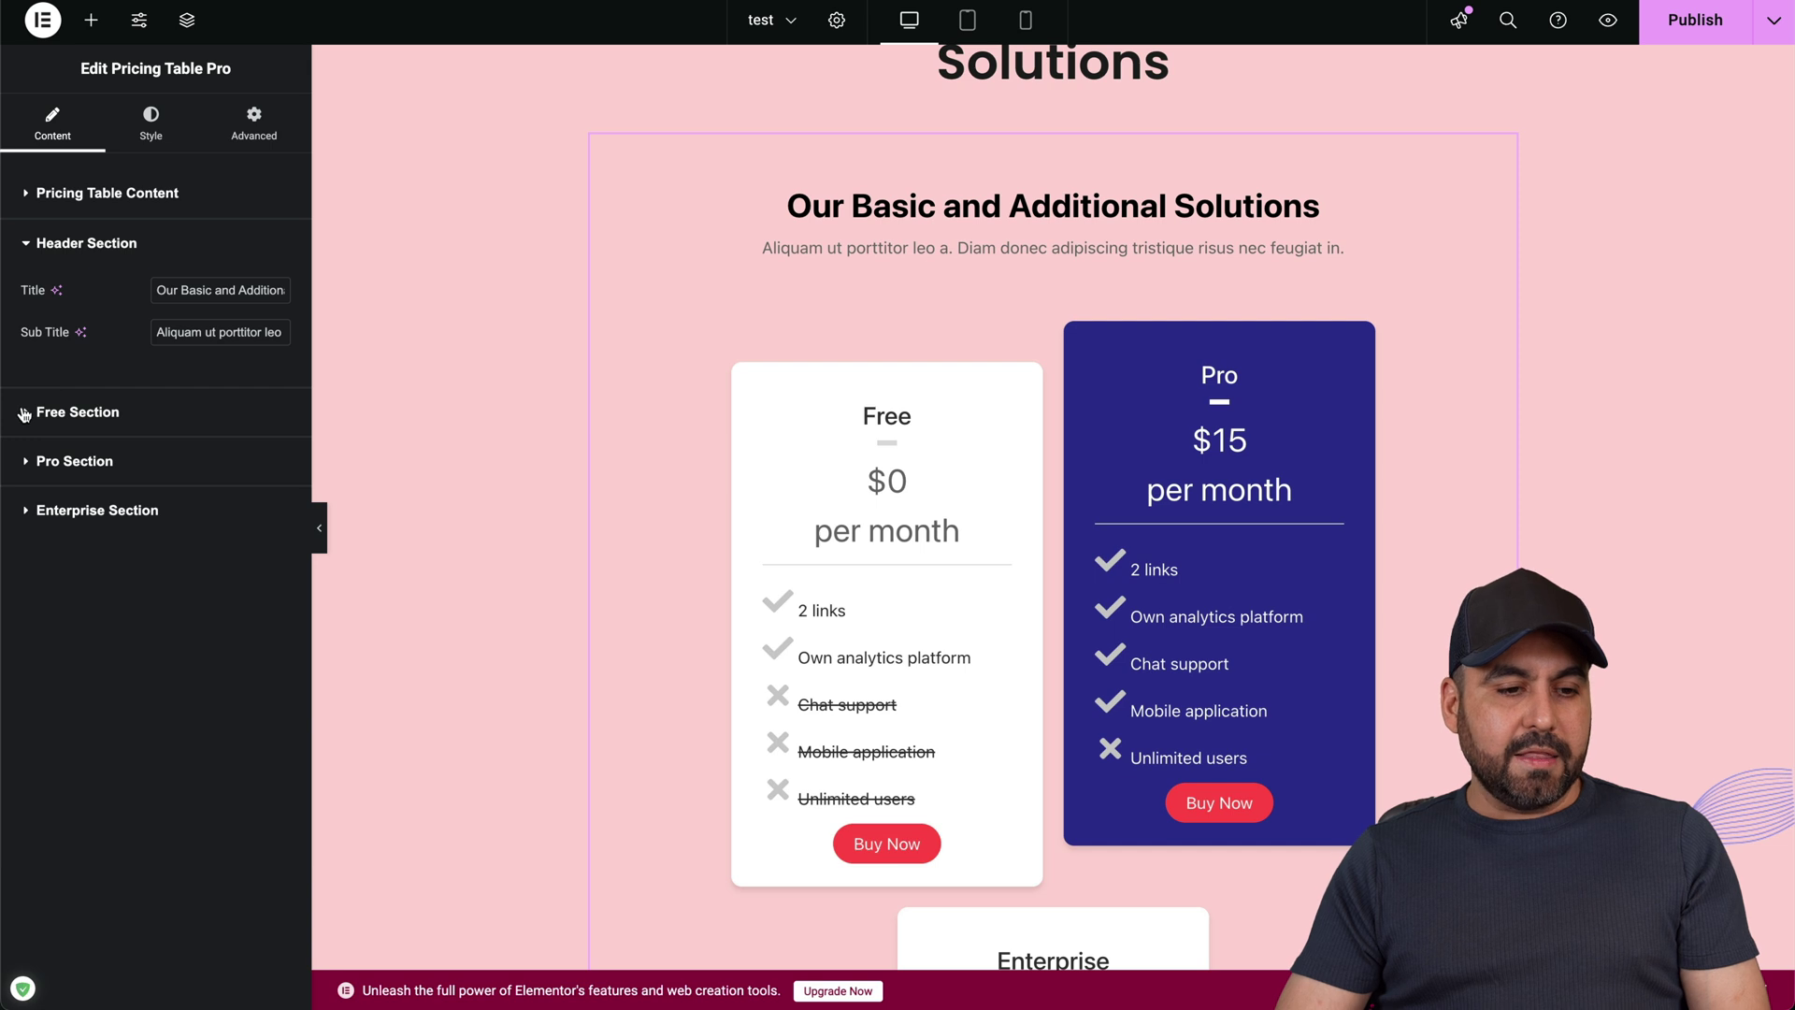
left_click(23, 414)
scroll(52, 580, "down", 1)
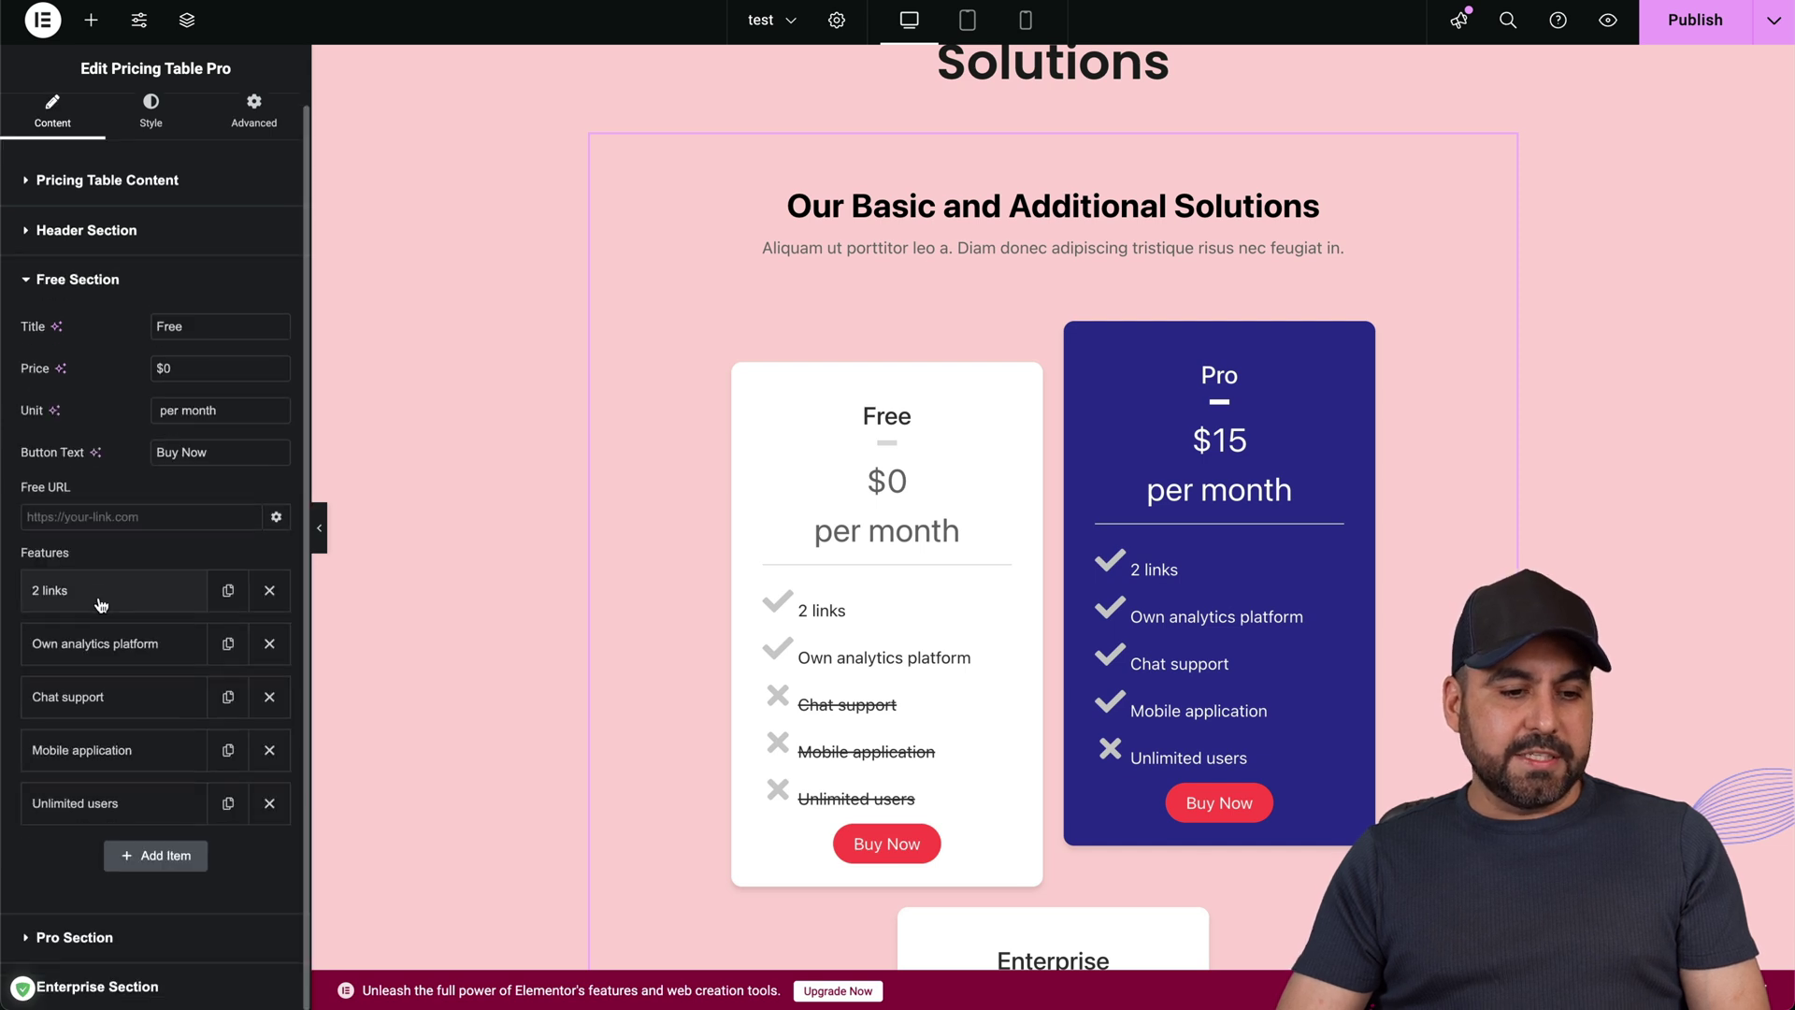
left_click(55, 938)
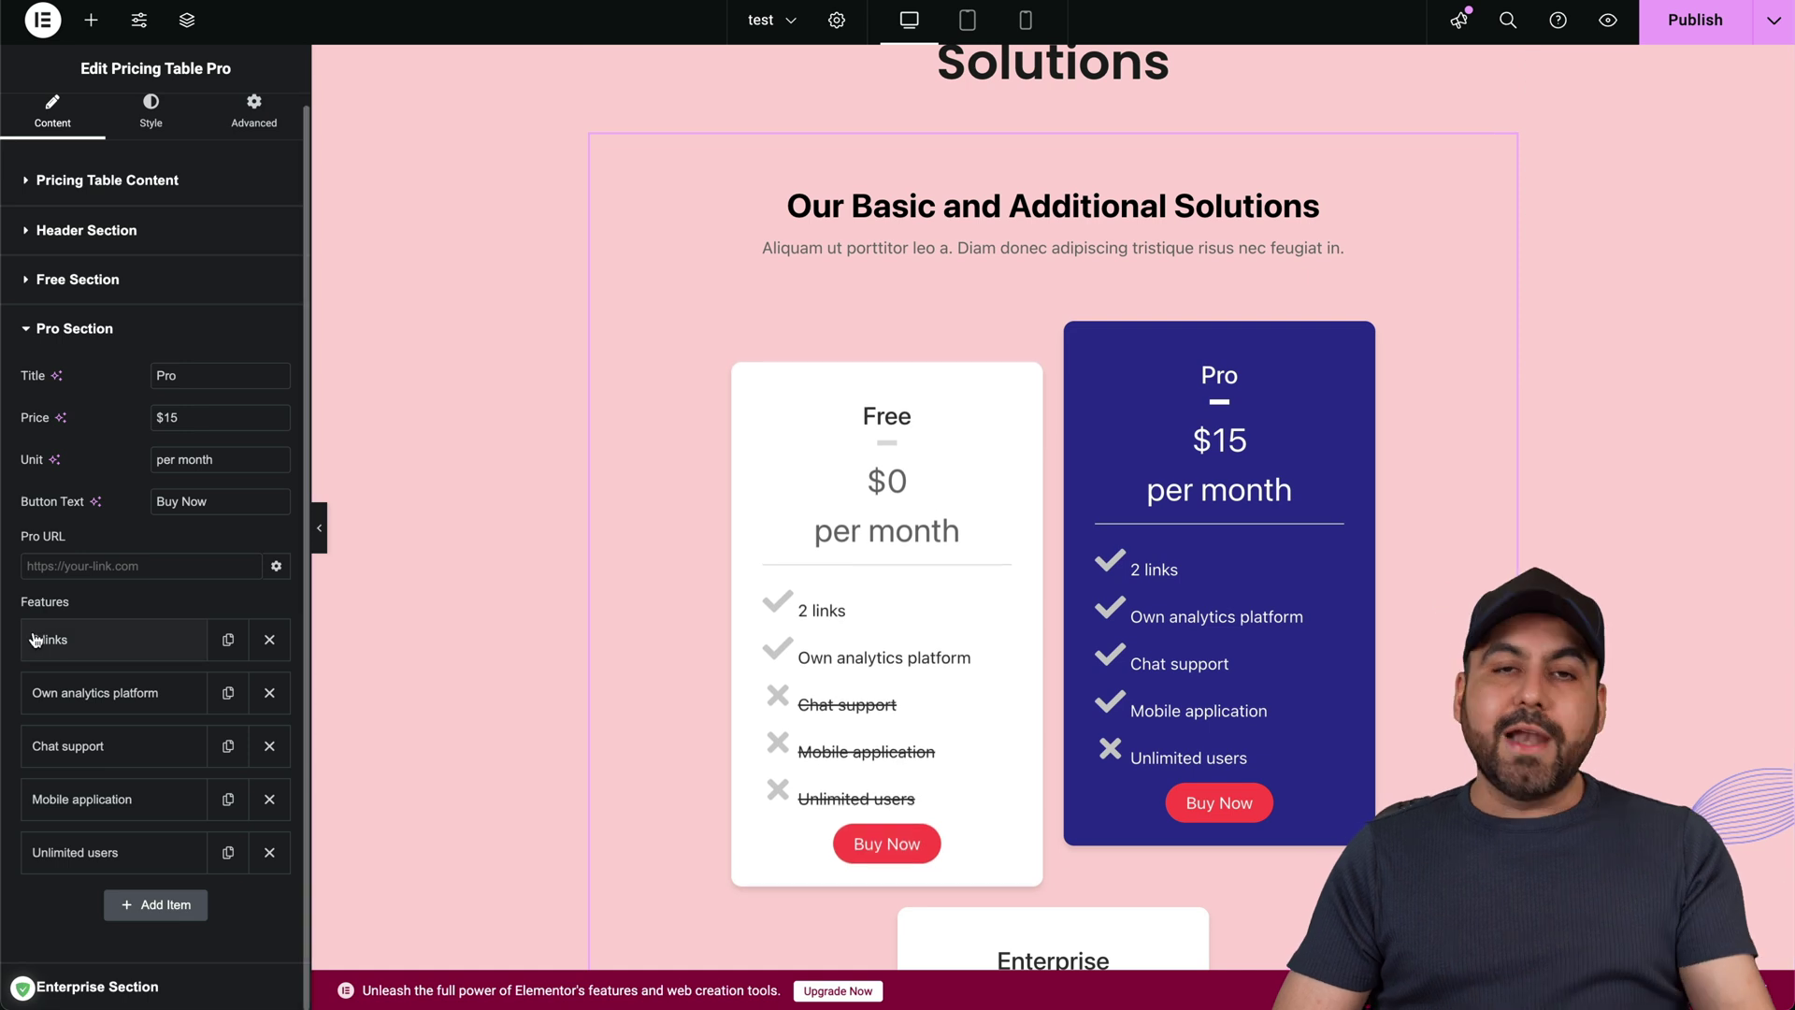
left_click(91, 19)
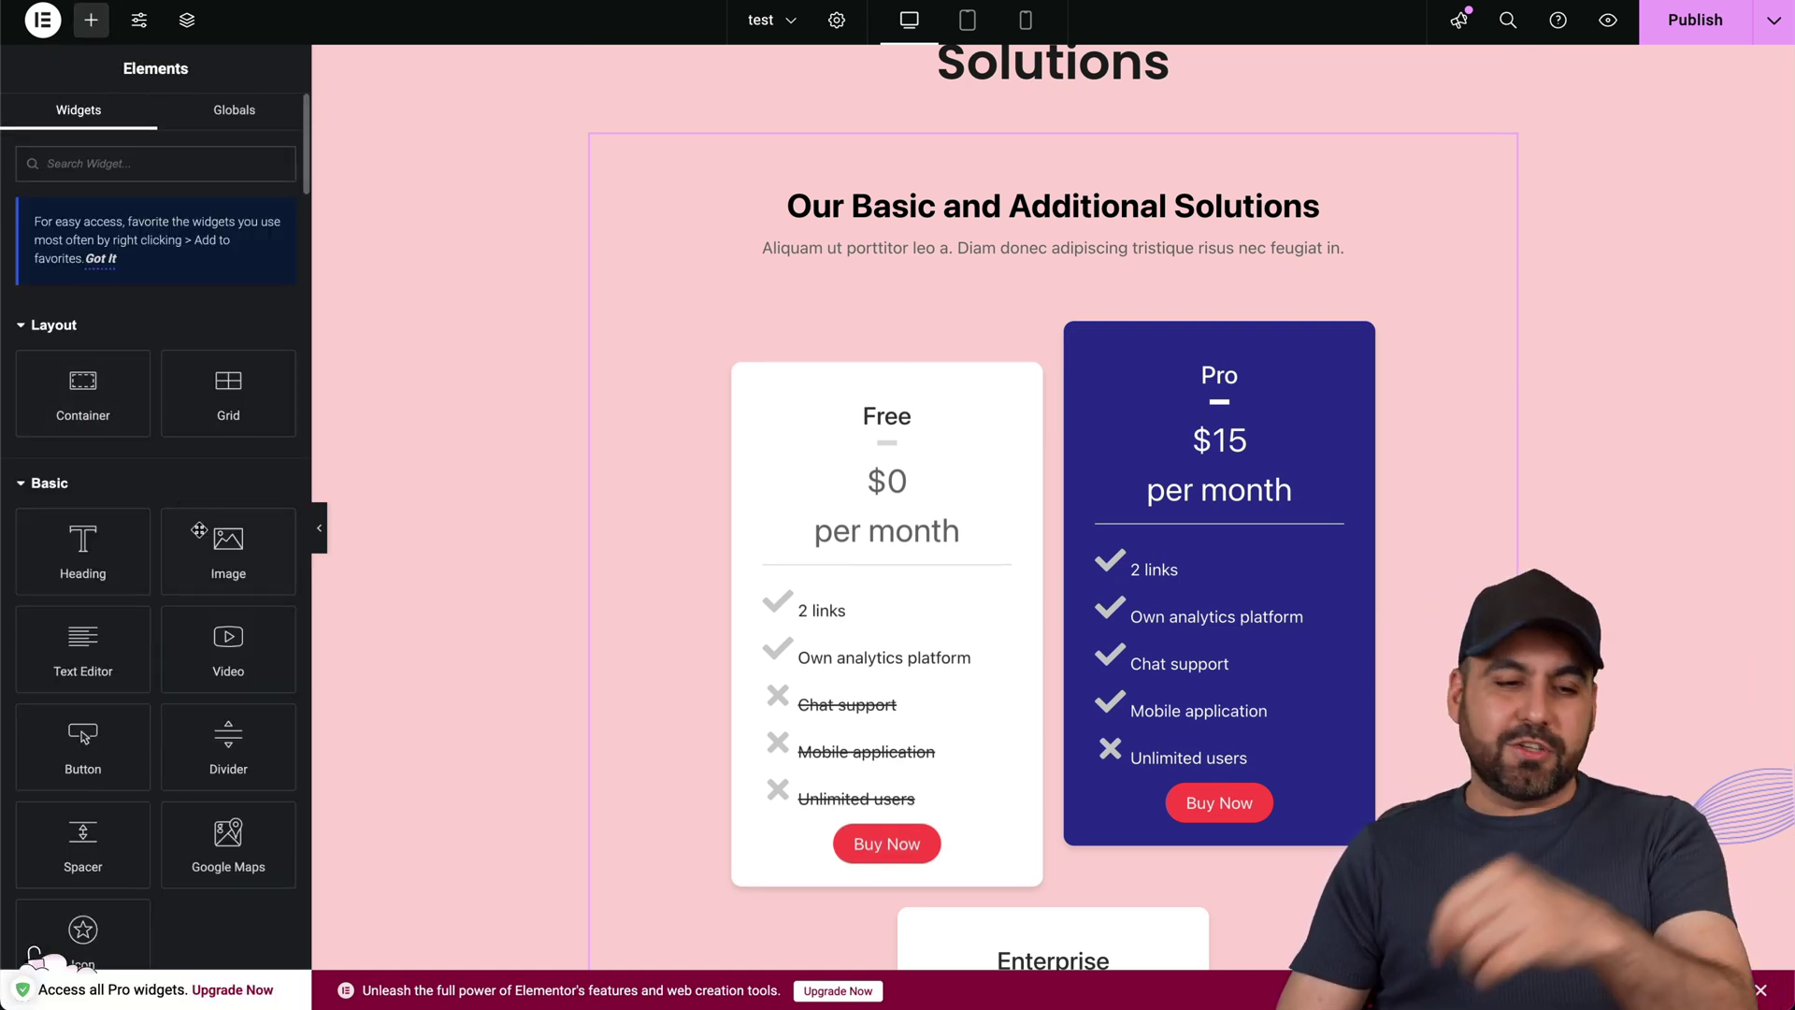
Scroll through the available Turbo Addons widgets, then return to the top.
scroll(187, 617, "down", 4)
scroll(191, 642, "down", 15)
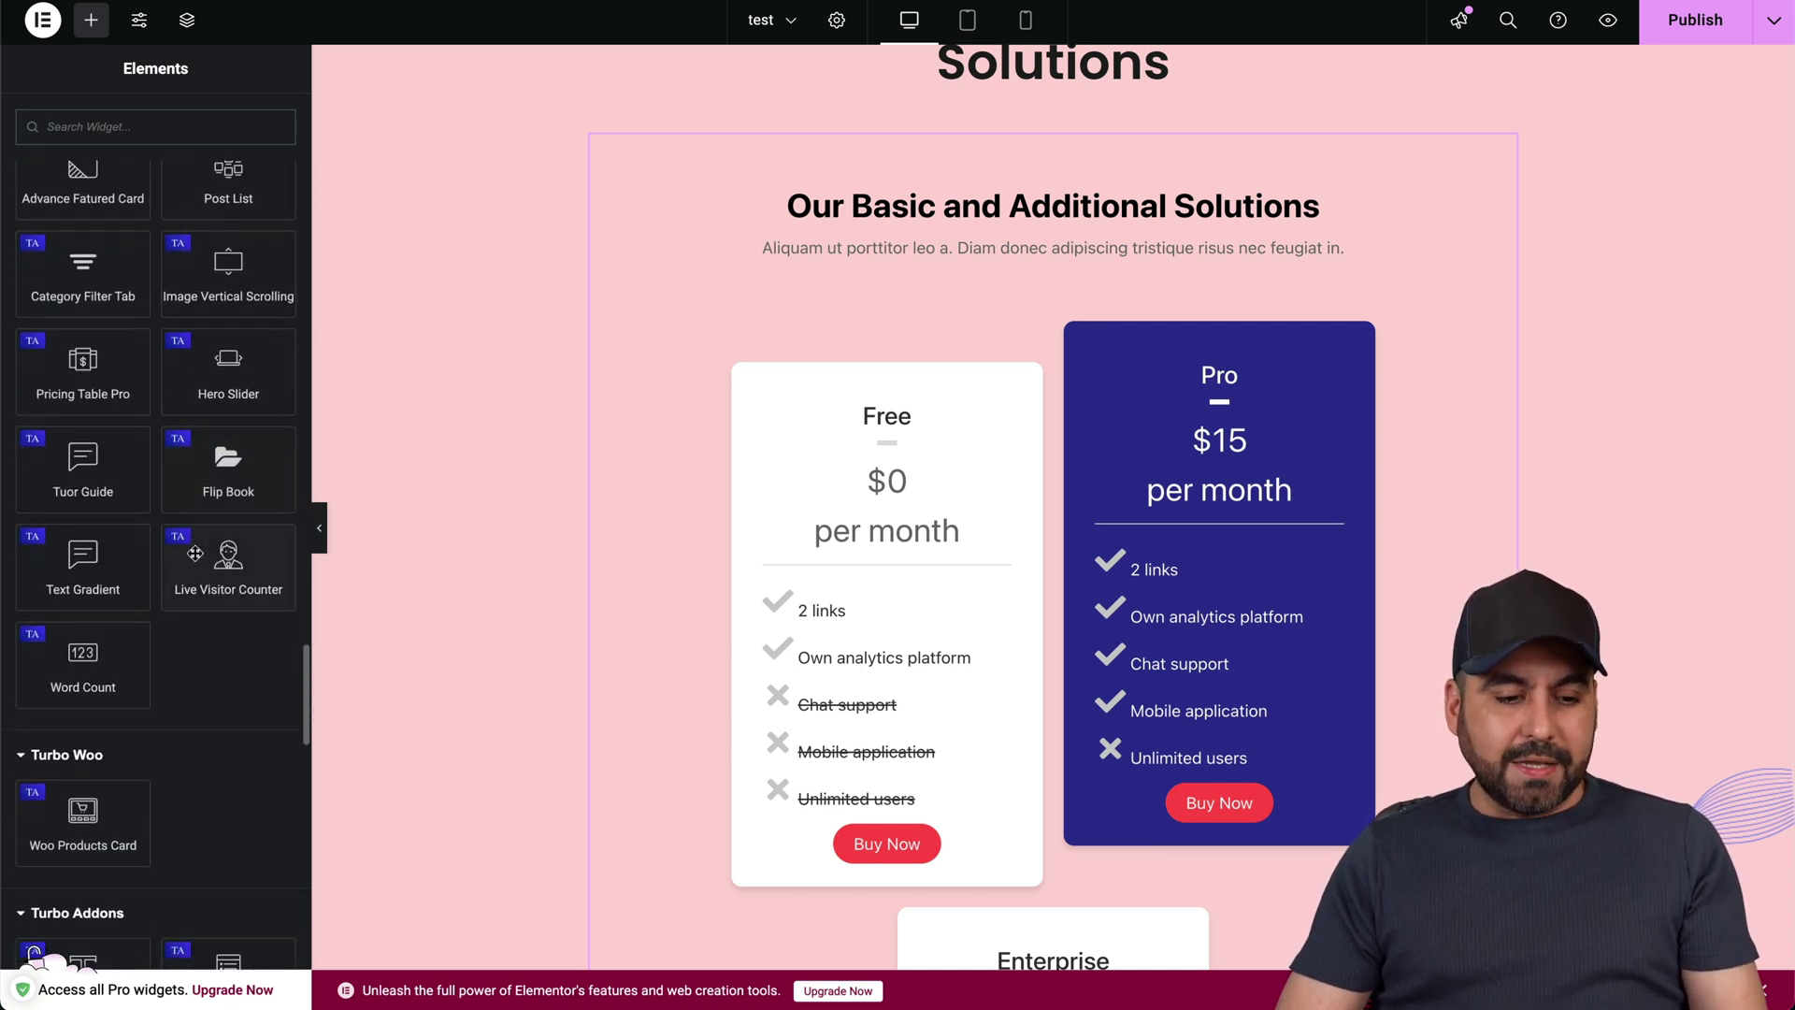
scroll(195, 553, "up", 2)
scroll(195, 552, "down", 10)
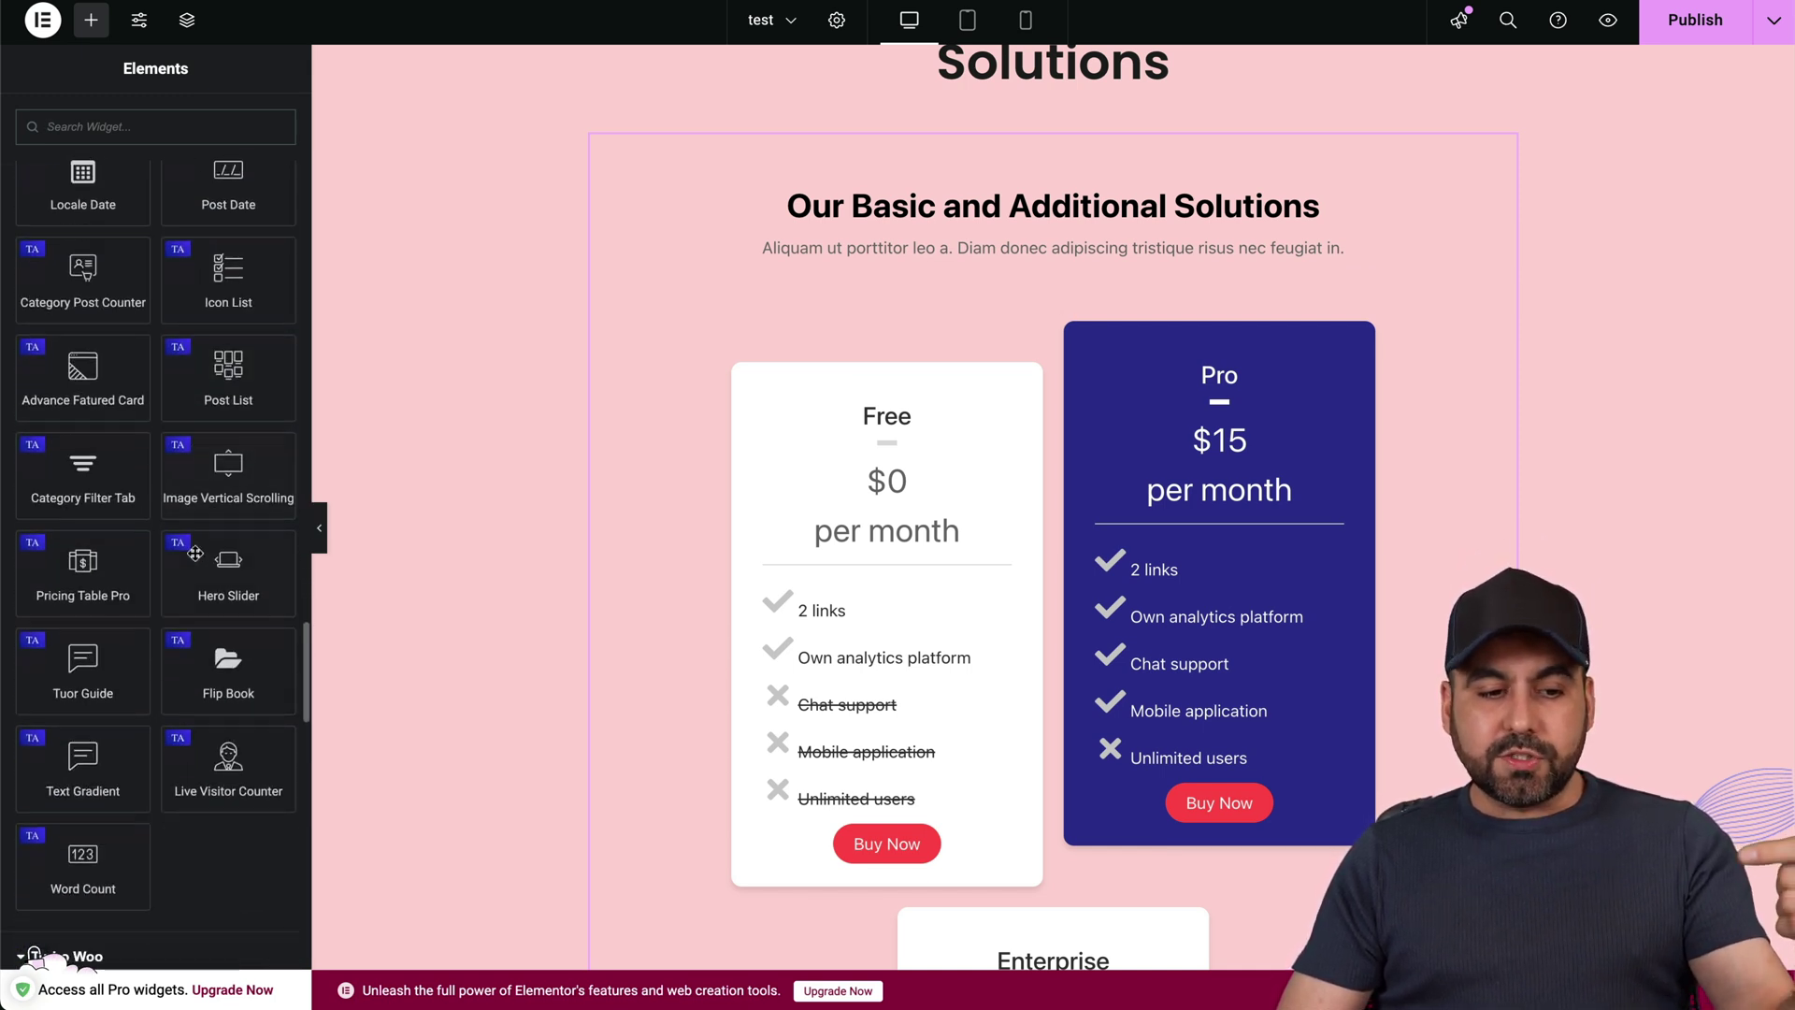
scroll(195, 553, "down", 15)
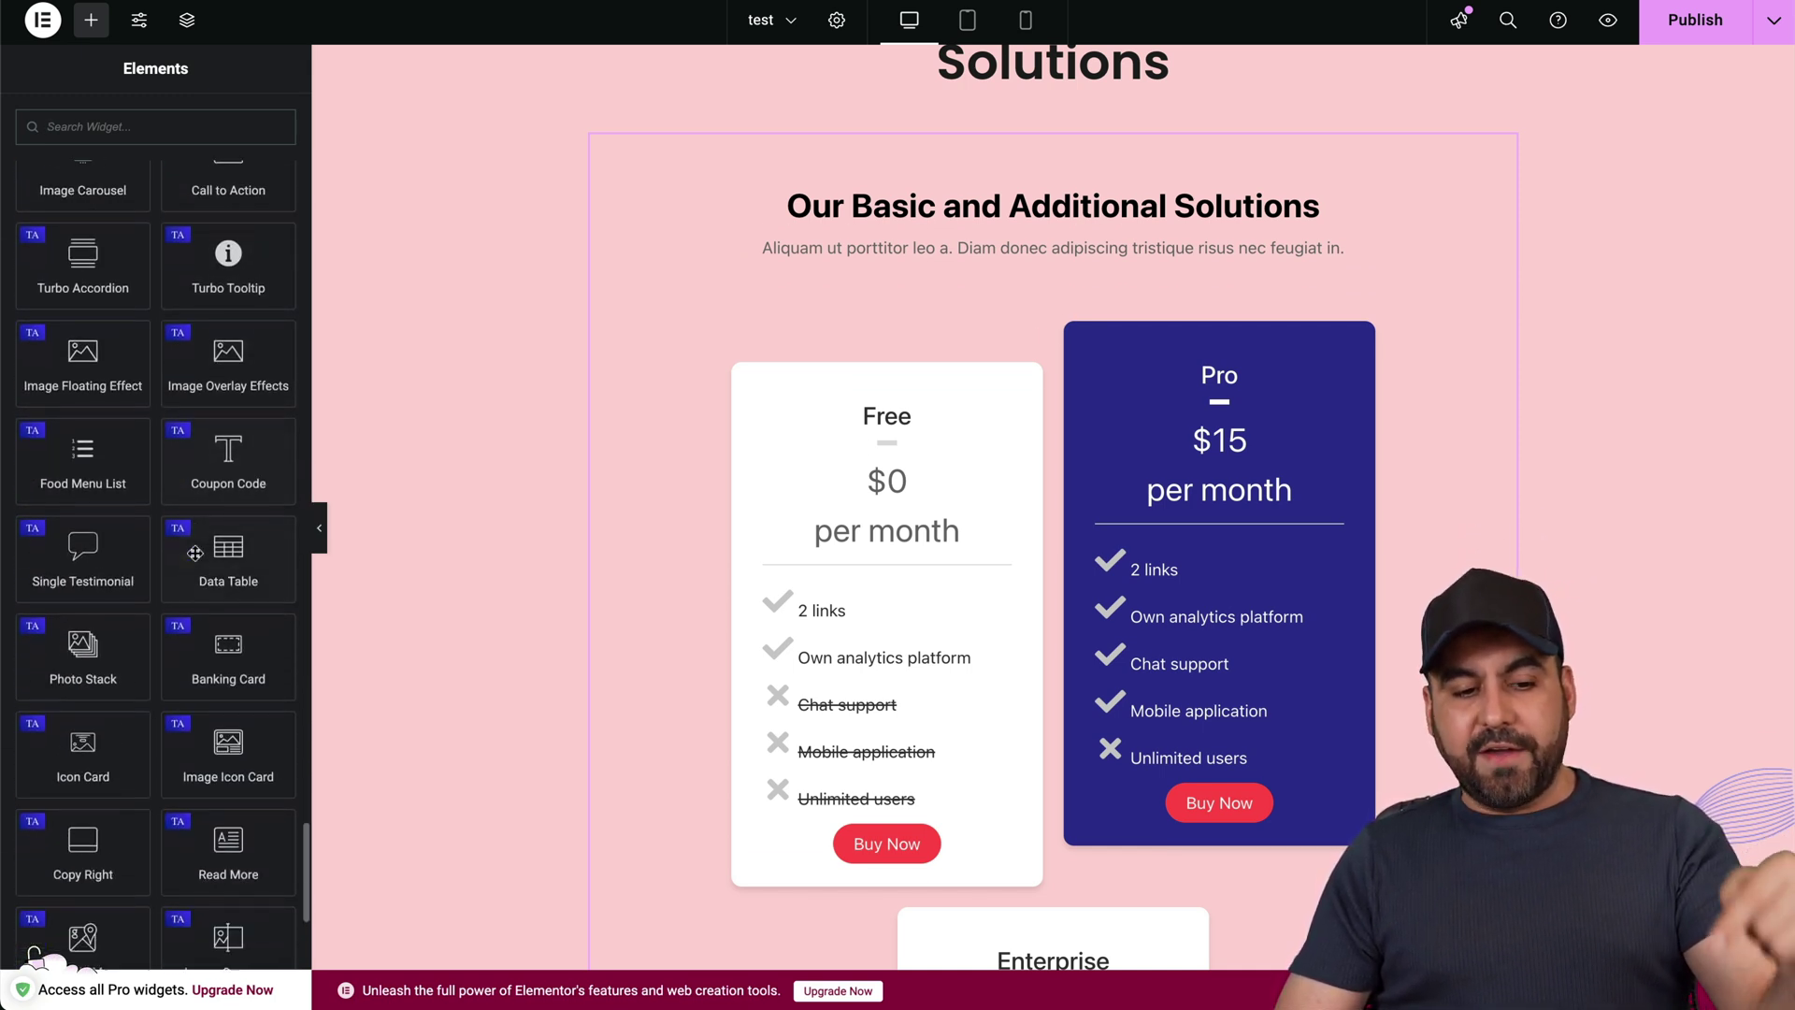
scroll(195, 553, "down", 6)
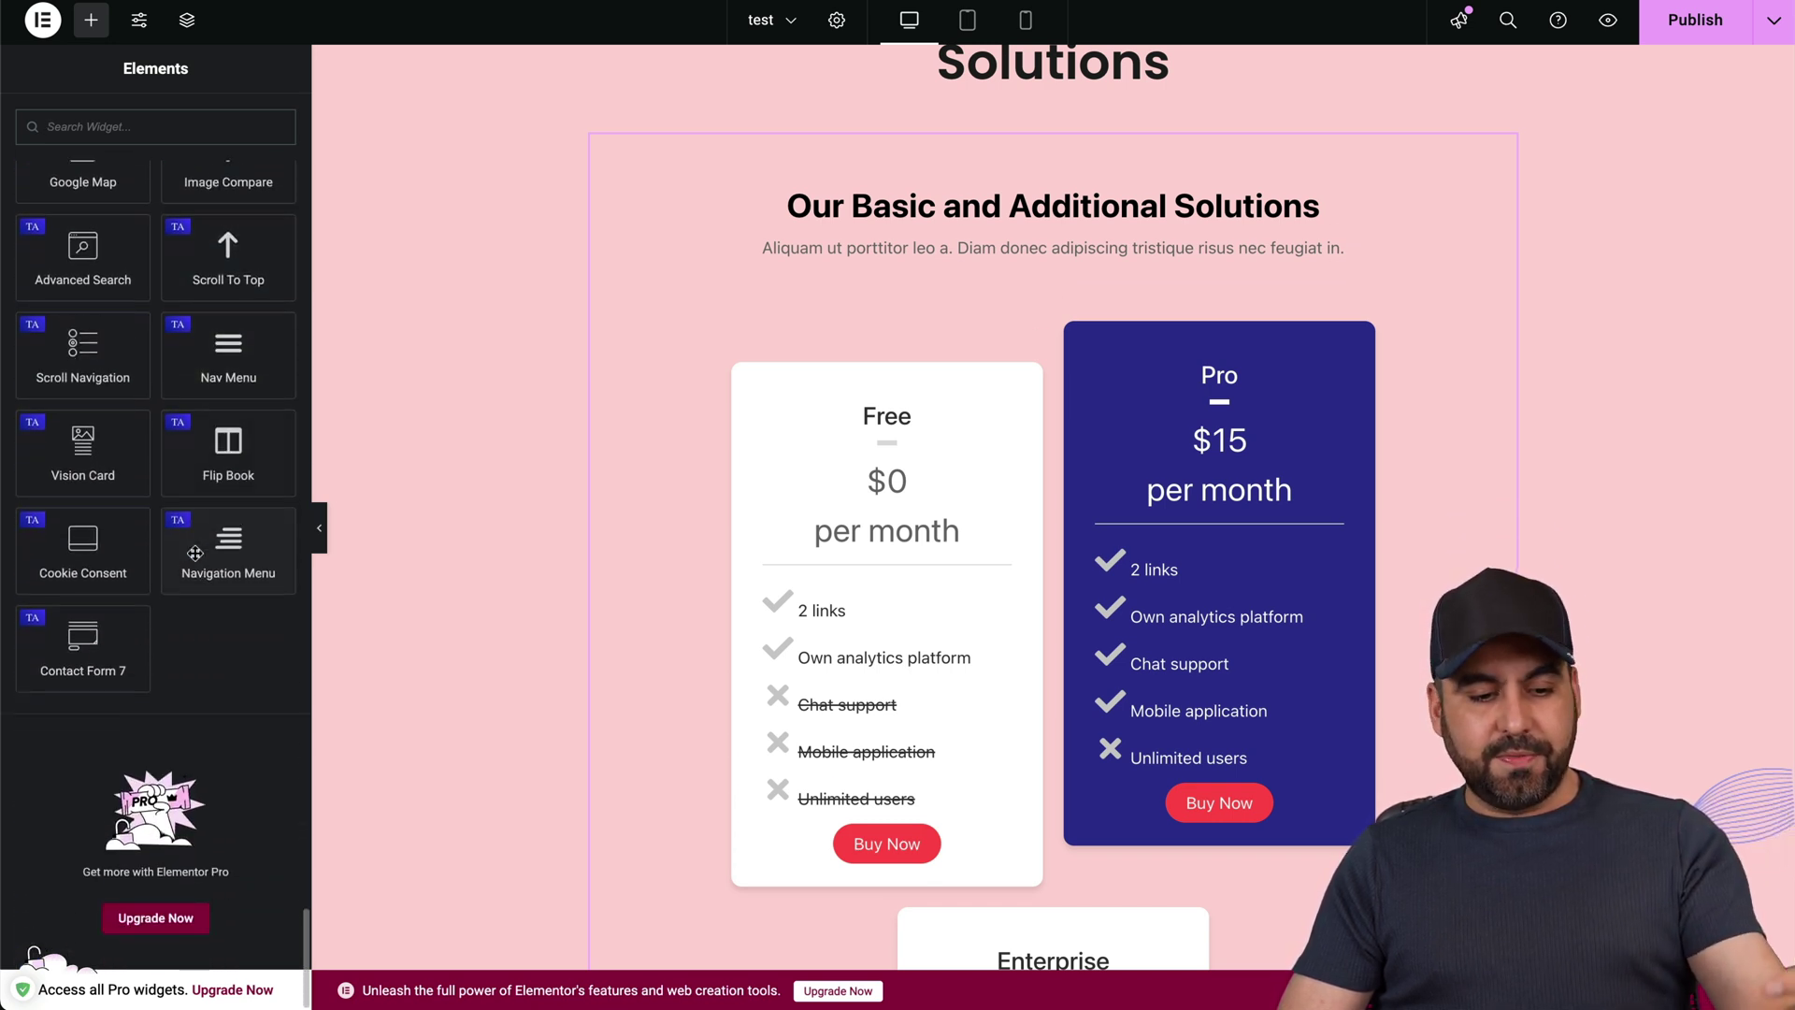
scroll(195, 553, "up", 5)
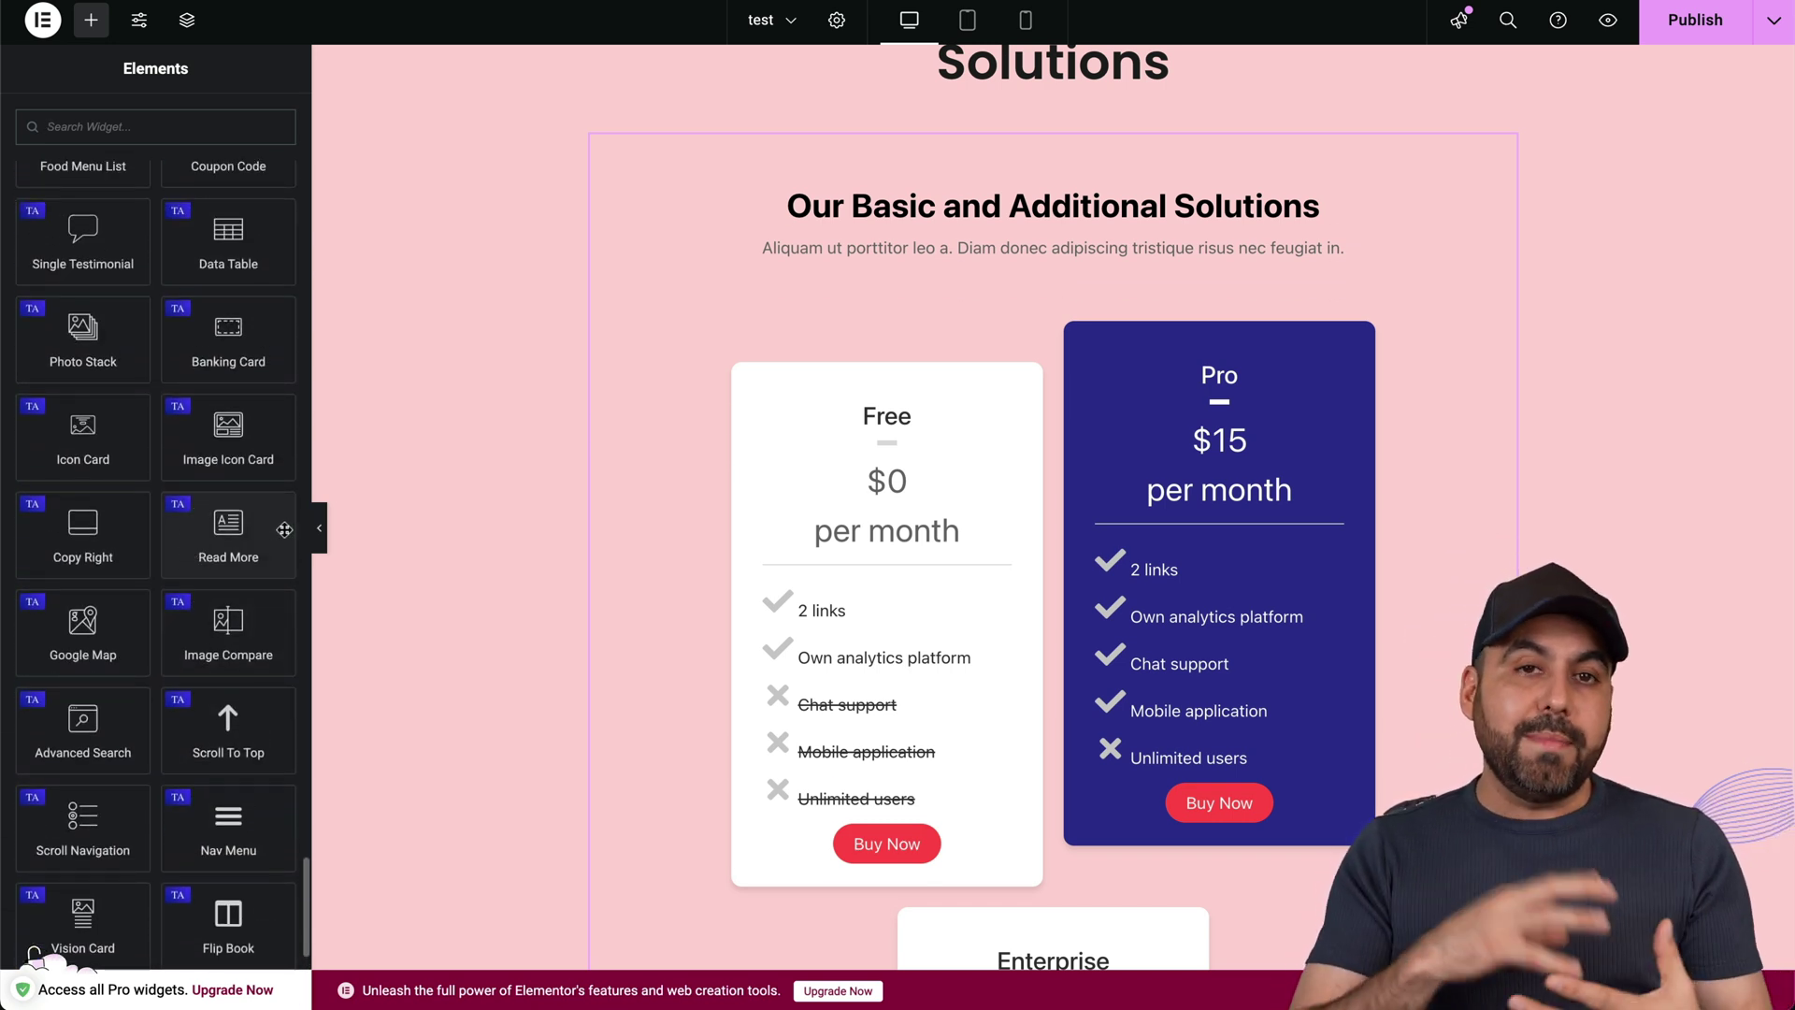
scroll(552, 437, "up", 5)
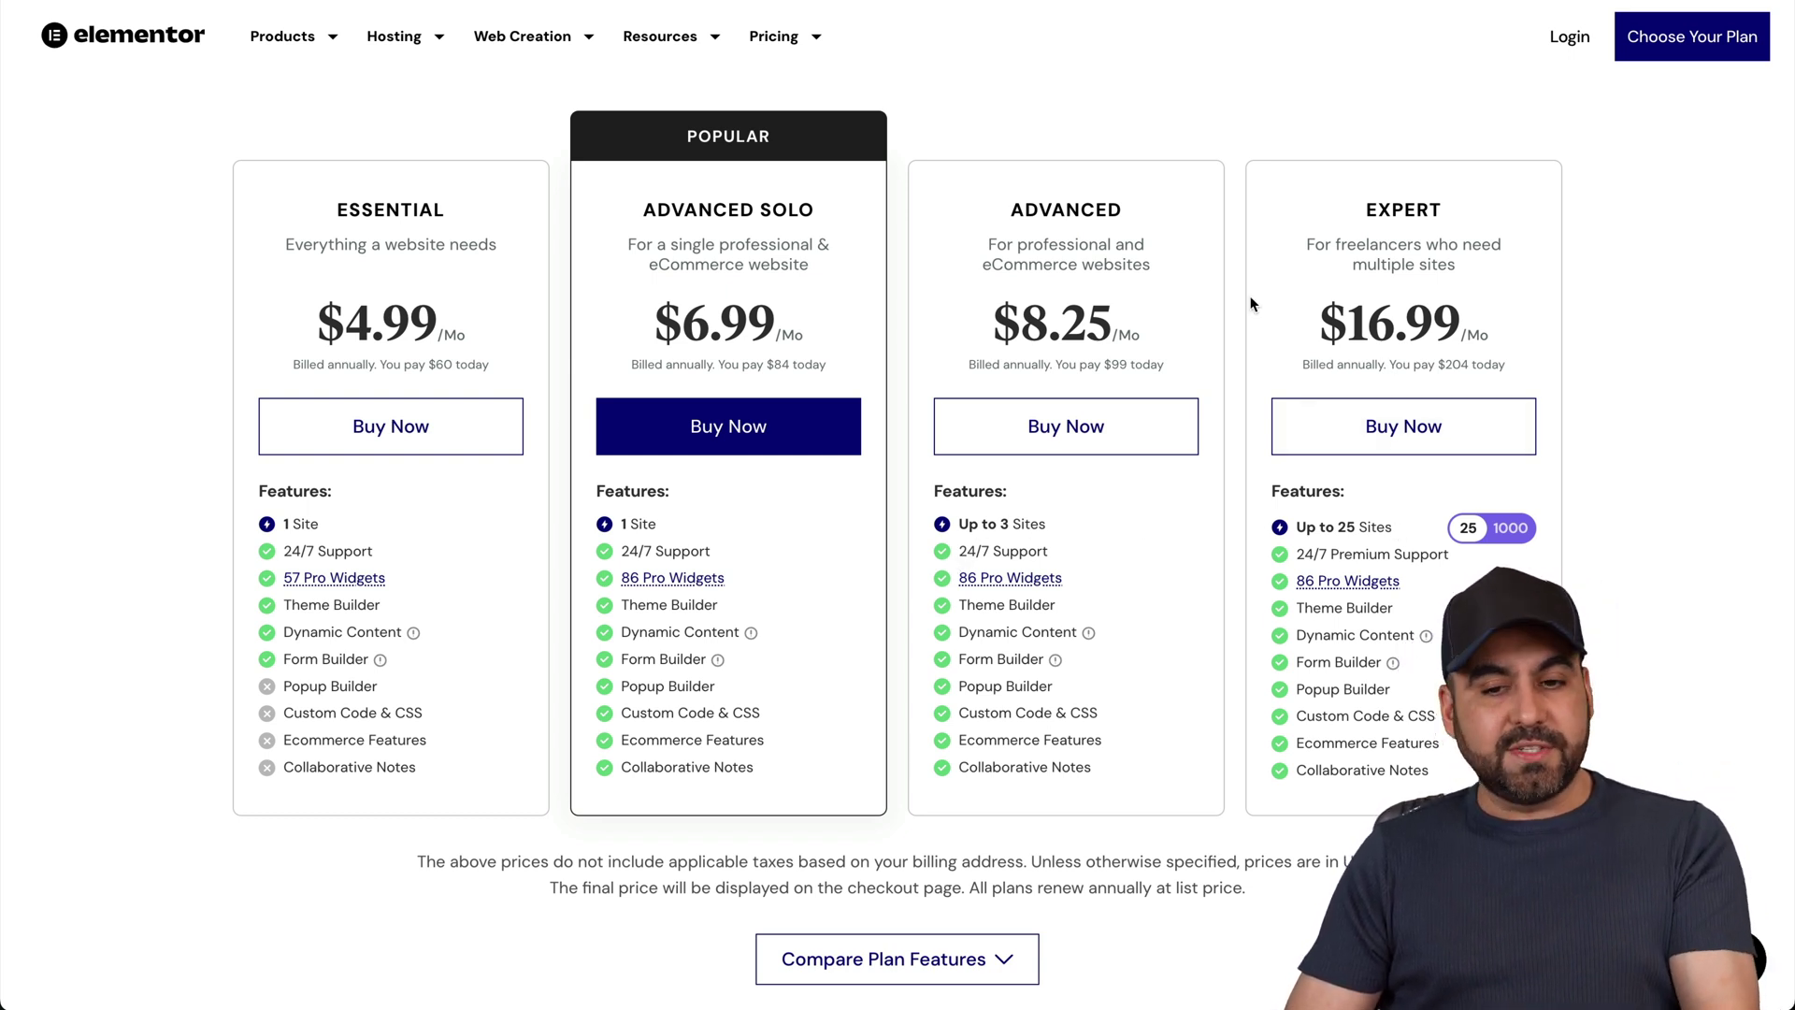
Show the Expert plan pricing for 1000 sites on Elementor's pricing page.
left_click(1510, 527)
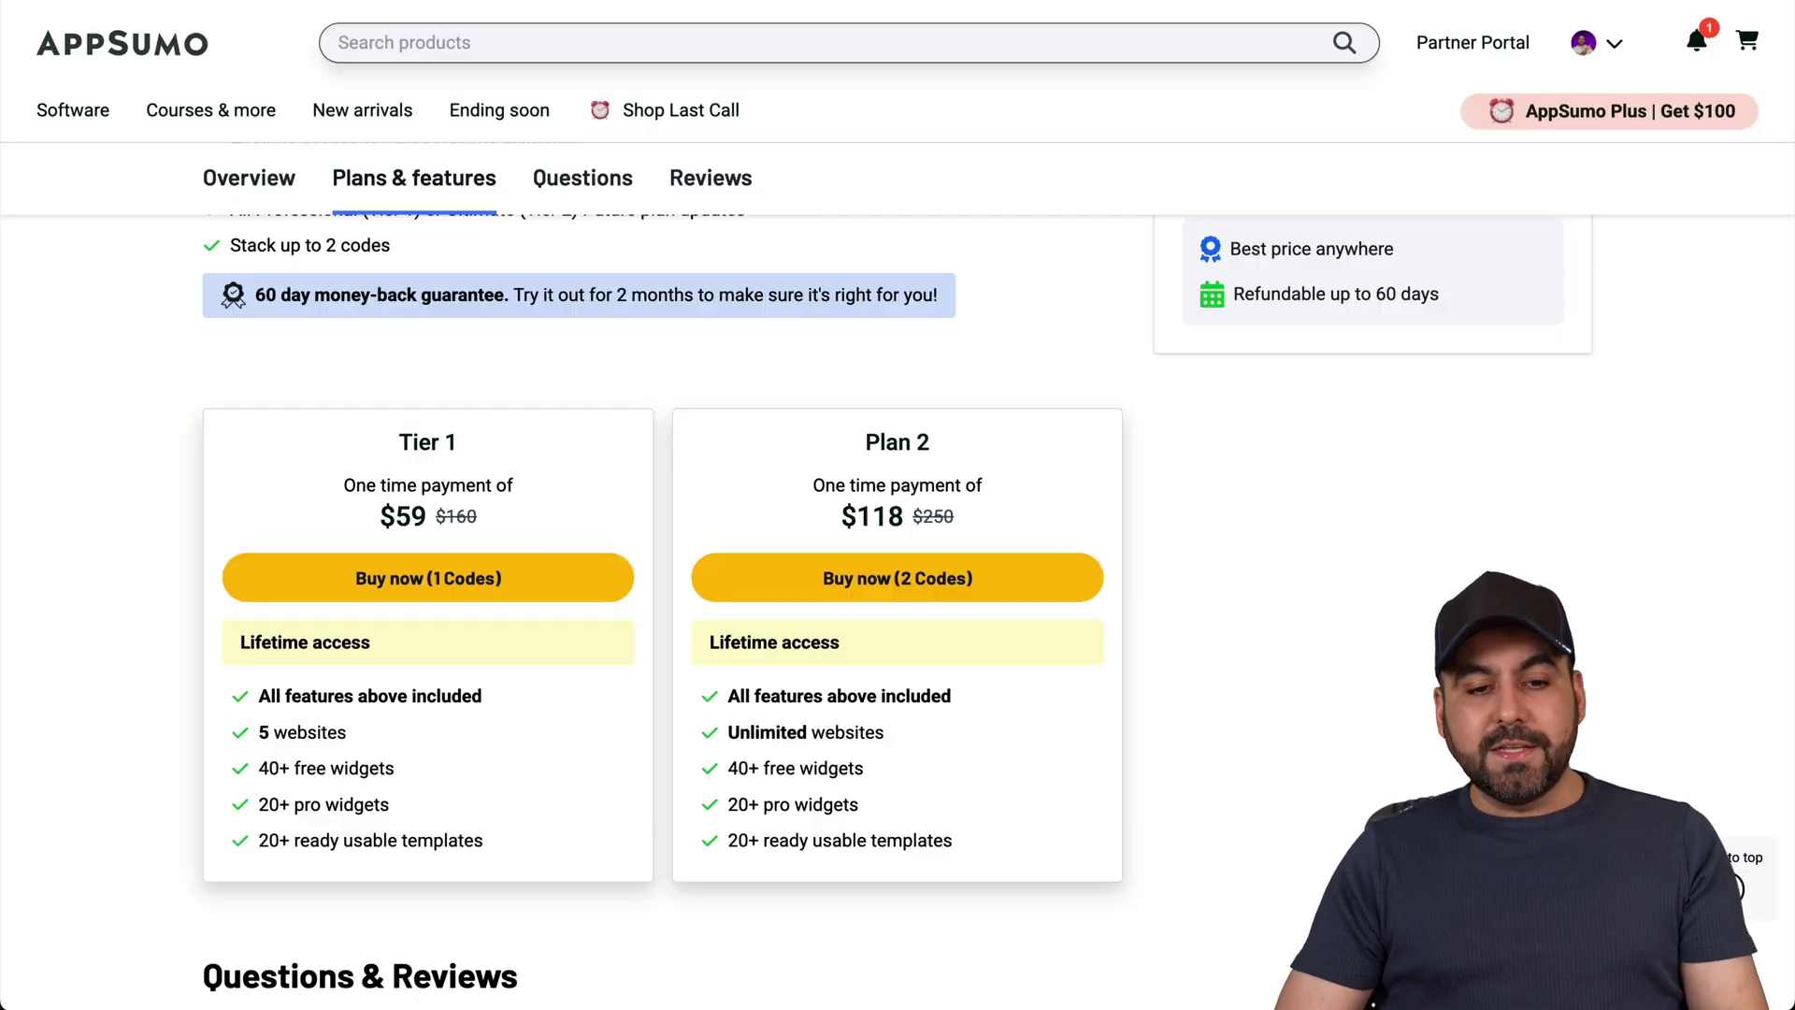
Highlight Plan 2's $118 one-time price on the AppSumo deal page, then clear it.
left_click_drag(850, 502, 957, 512)
left_click(957, 513)
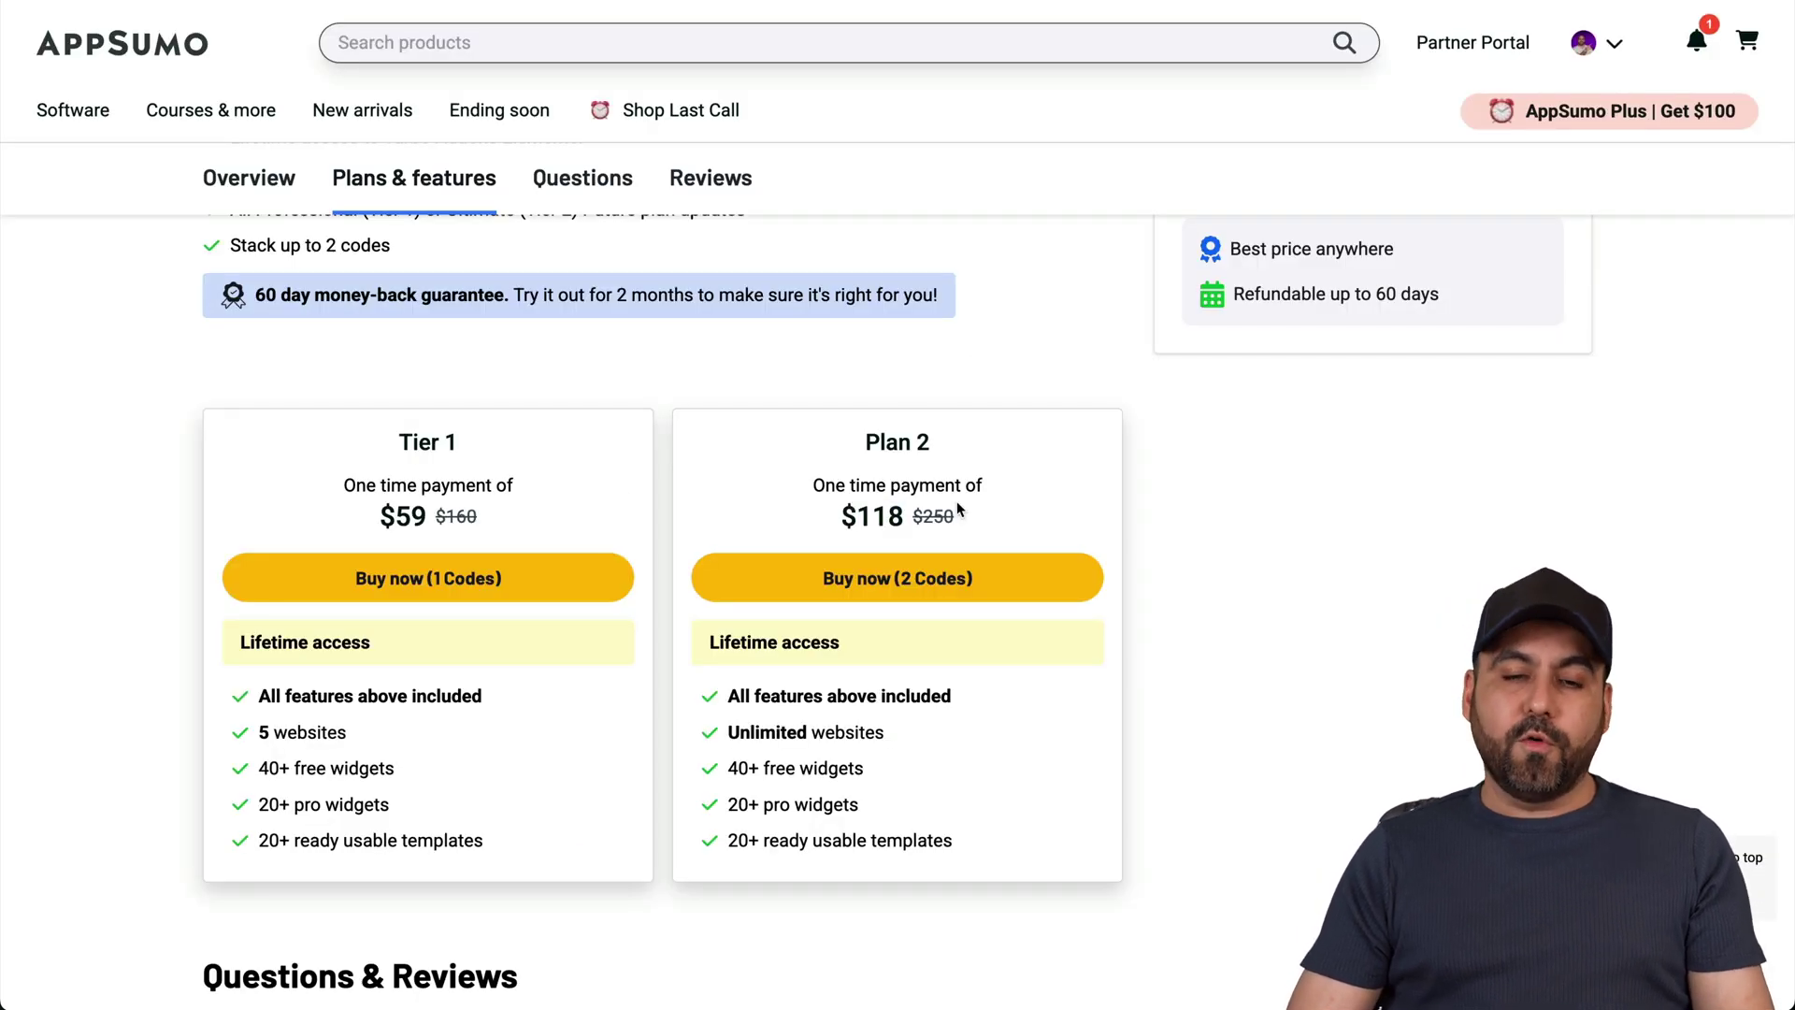